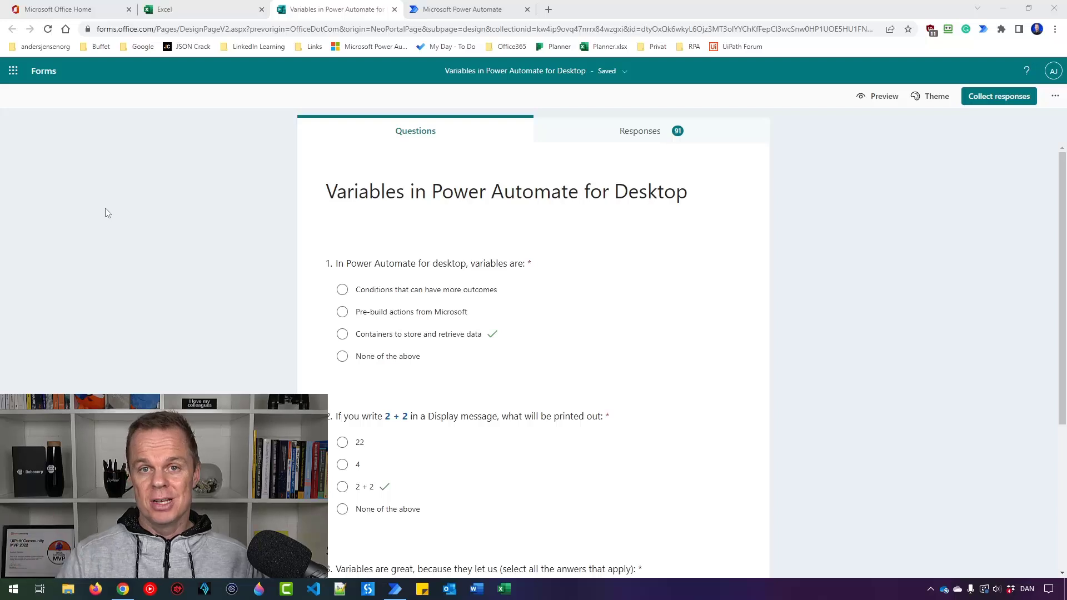
Show the Responses tab of the Variables quiz, with its 91 responses and charts
click(657, 143)
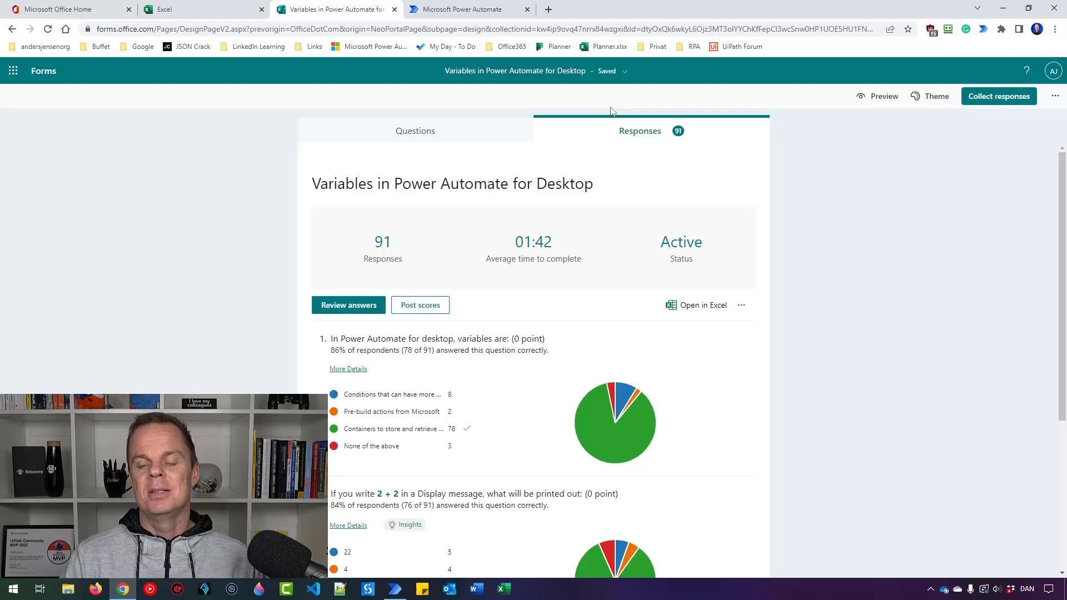
Create an automated cloud flow 'InstructorReview' with the 'When a new response is submitted' Forms trigger
click(466, 12)
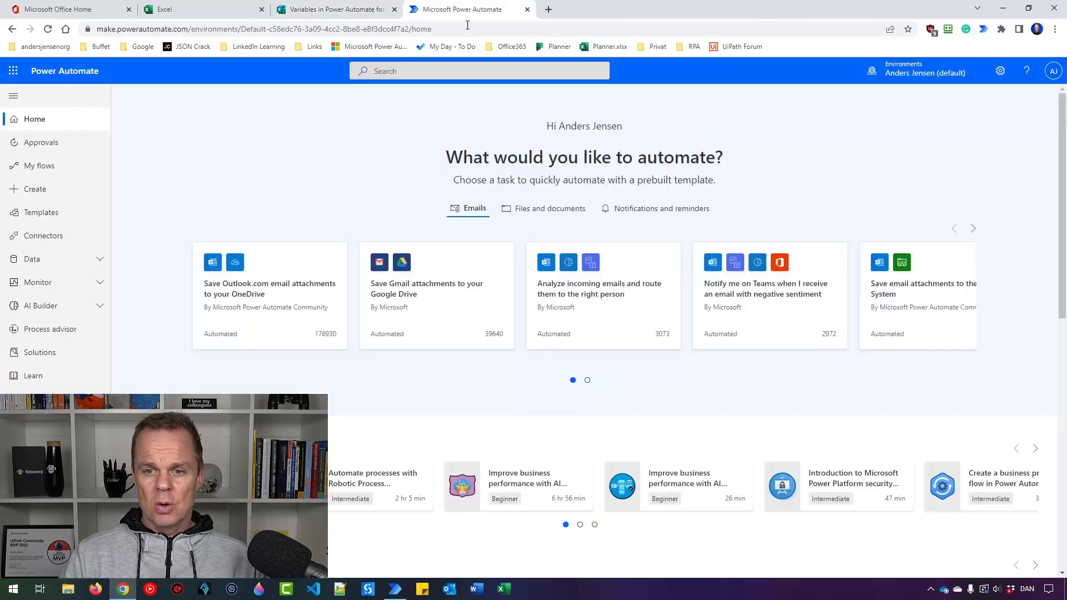
click(54, 194)
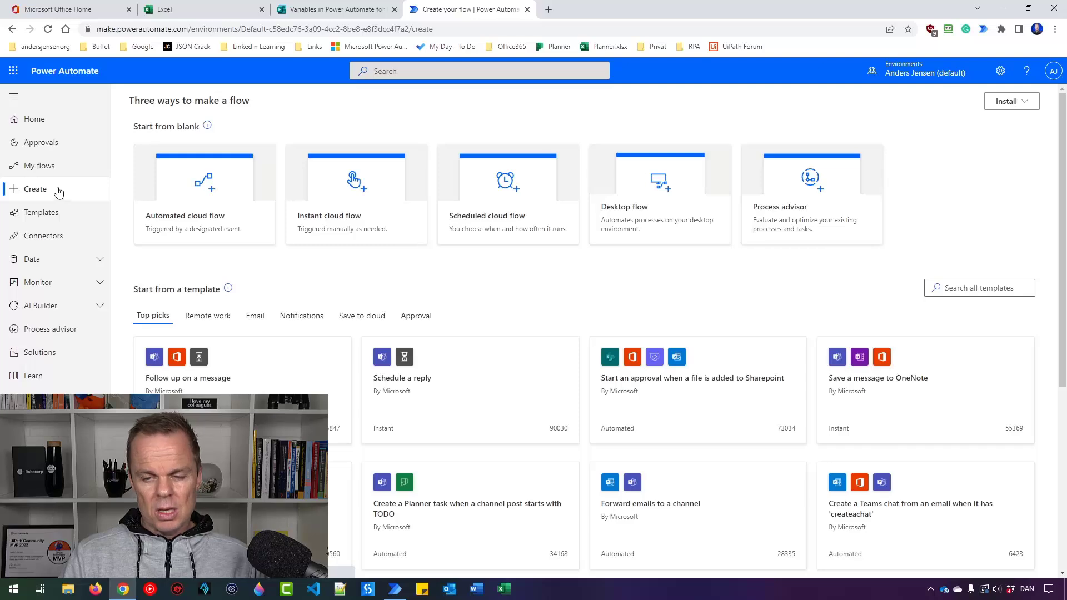
click(198, 200)
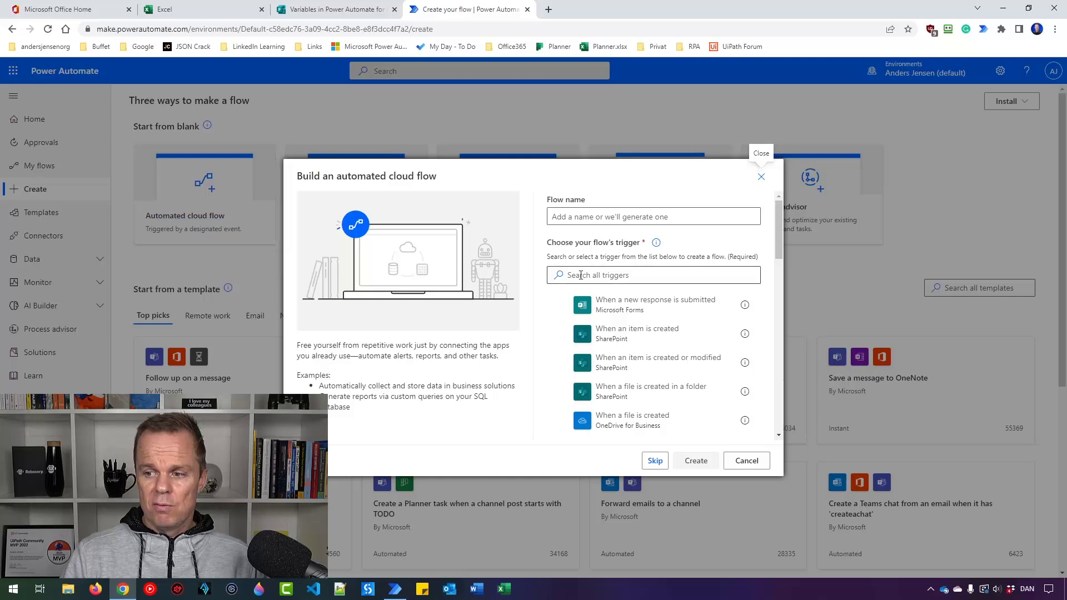
click(612, 309)
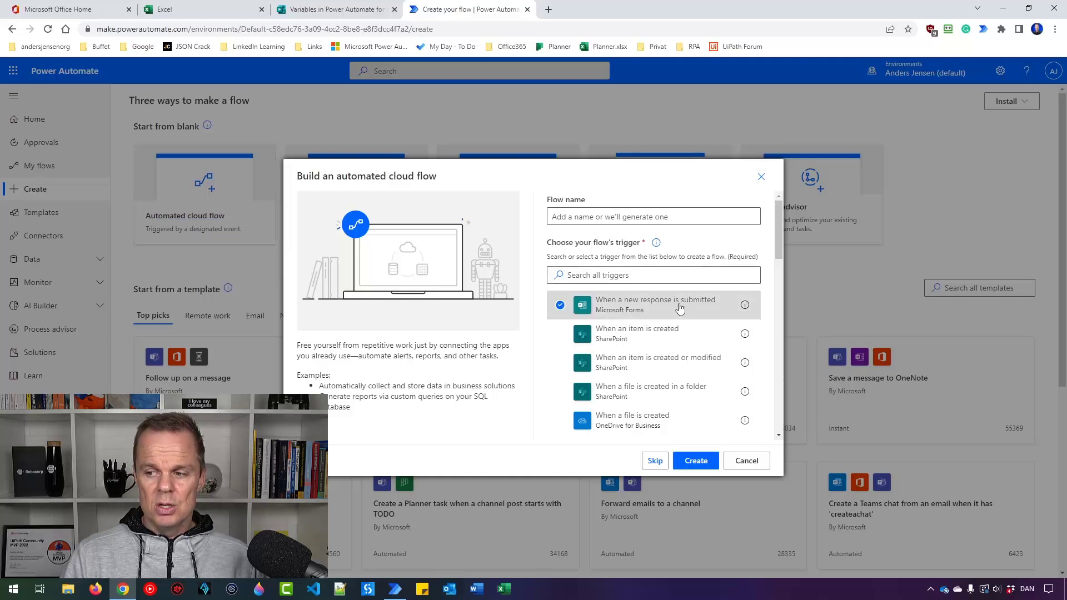
click(616, 215)
text(Instru)
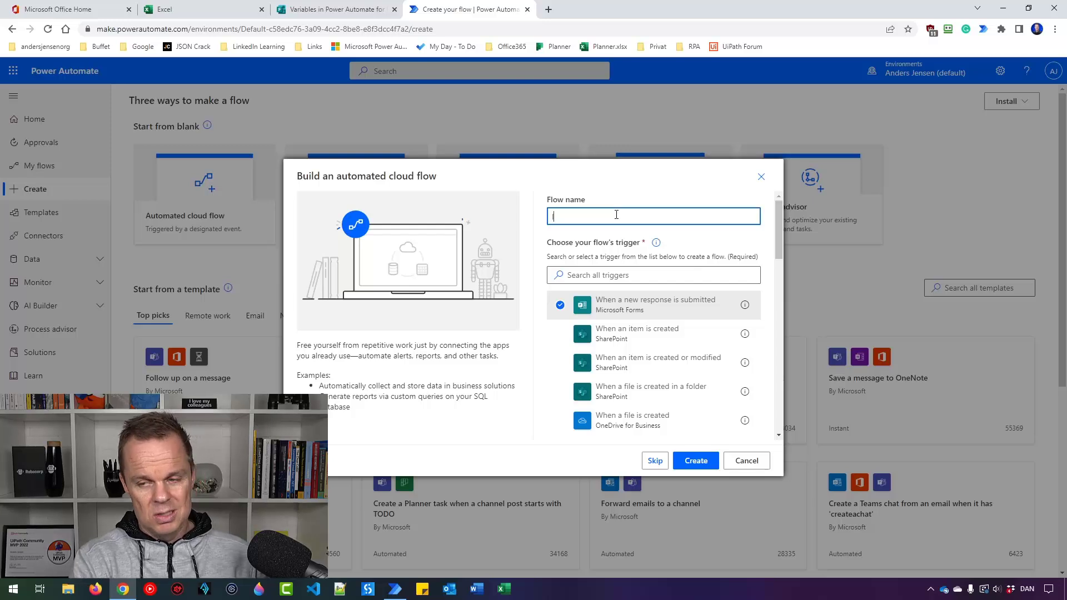
text(ctorRe)
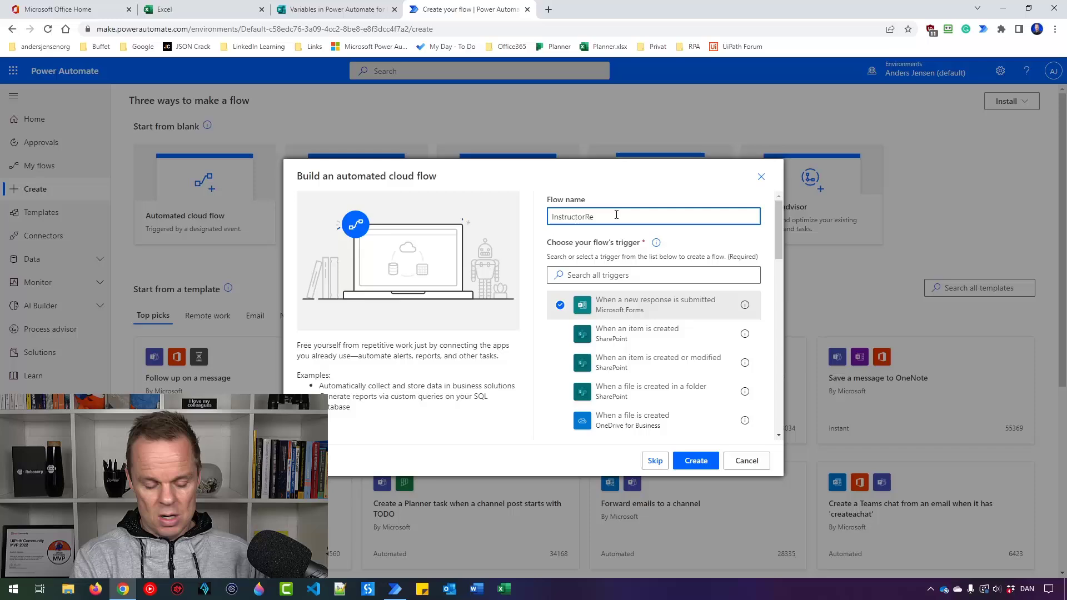
text(view)
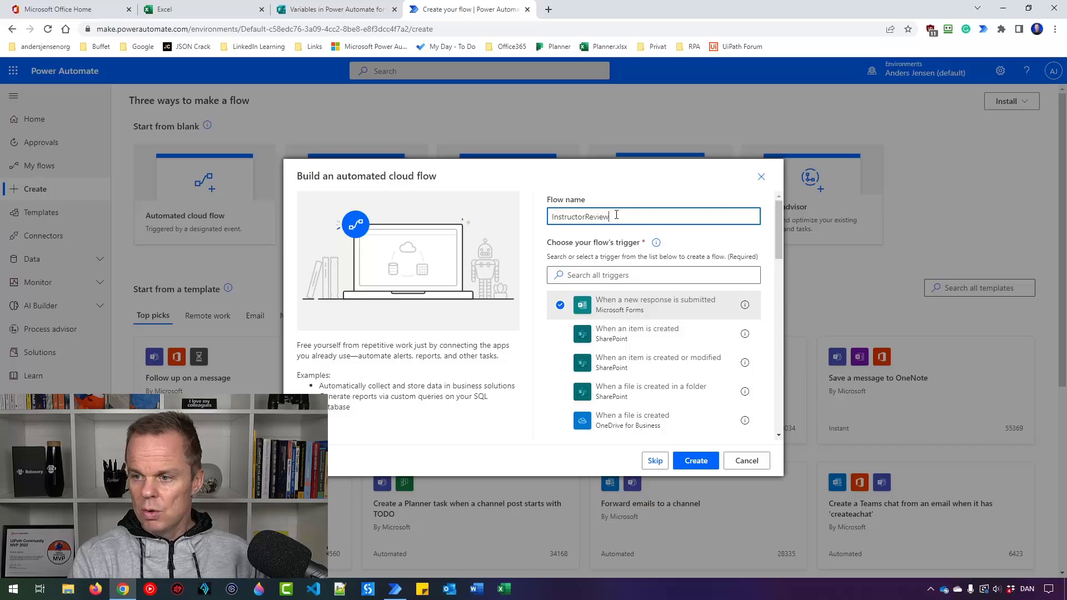
click(701, 463)
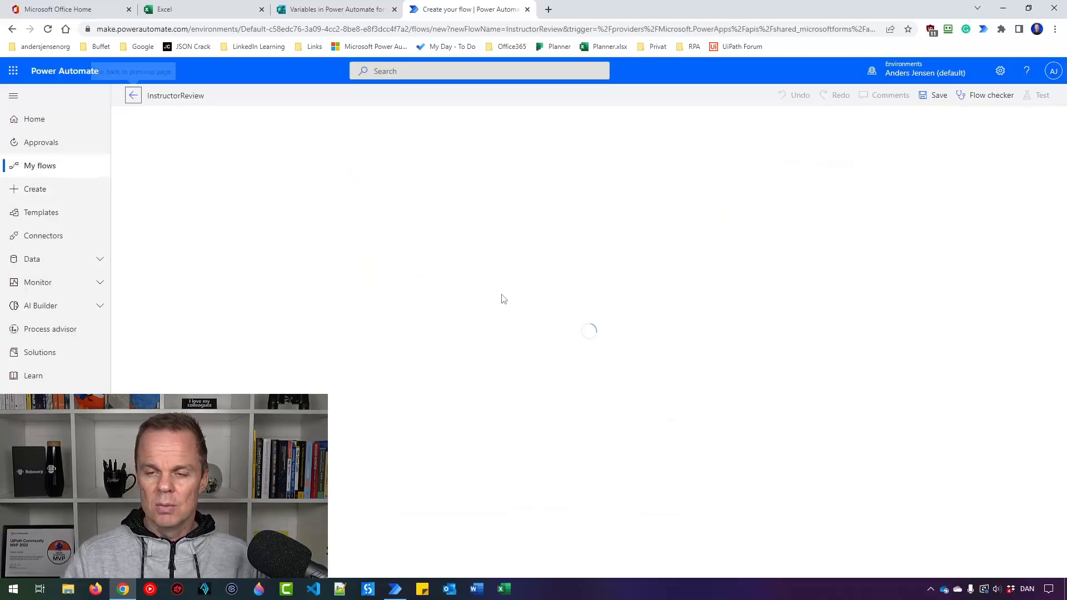
From the Forms home, create a new blank form titled 'Instructor Review'
click(330, 9)
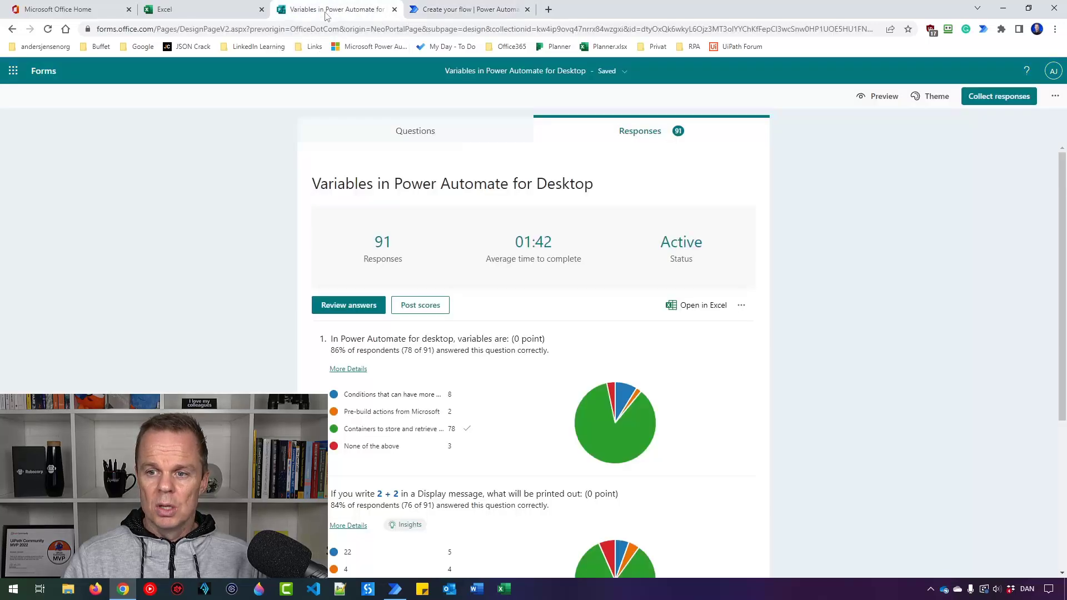
click(53, 74)
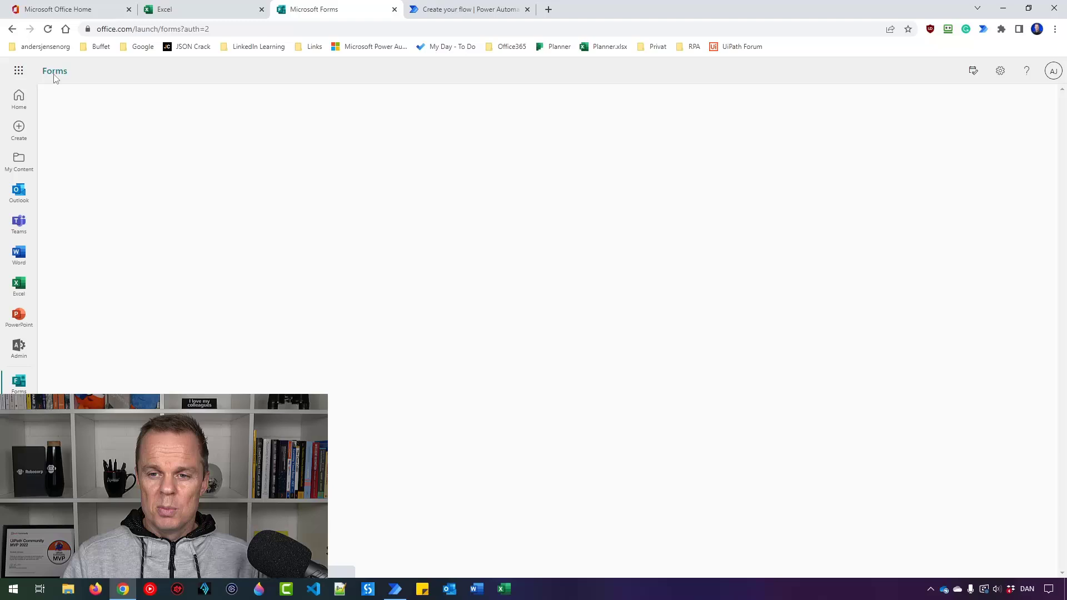
click(107, 110)
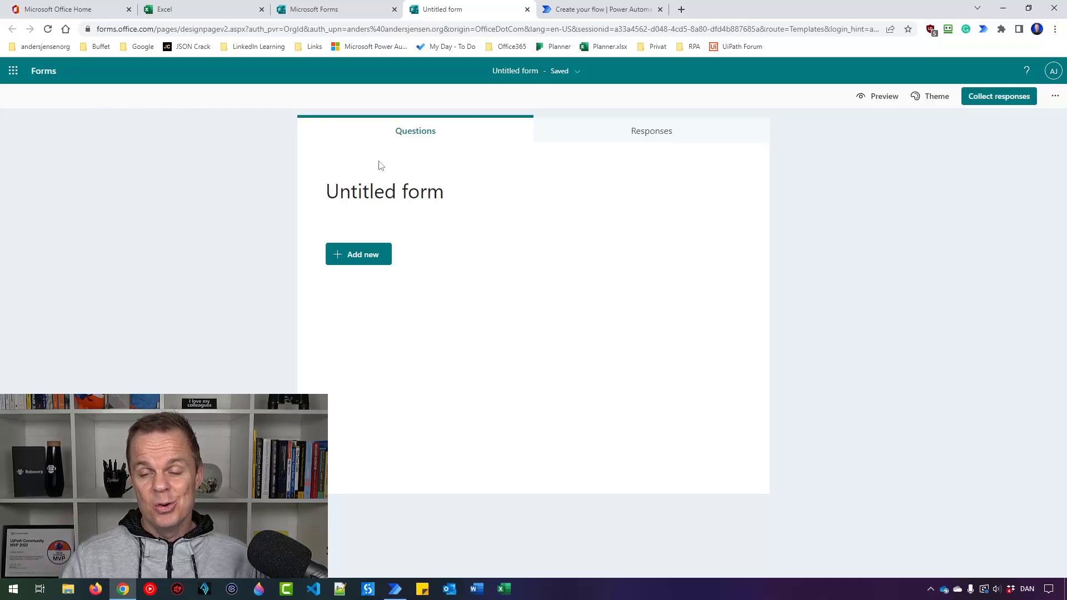
click(401, 191)
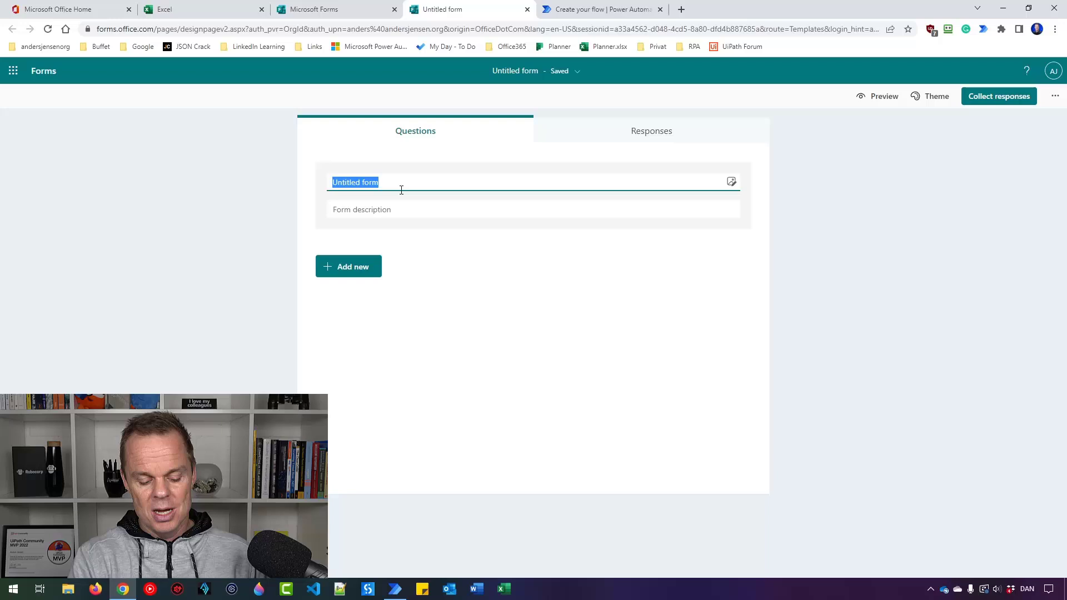
text(Ins)
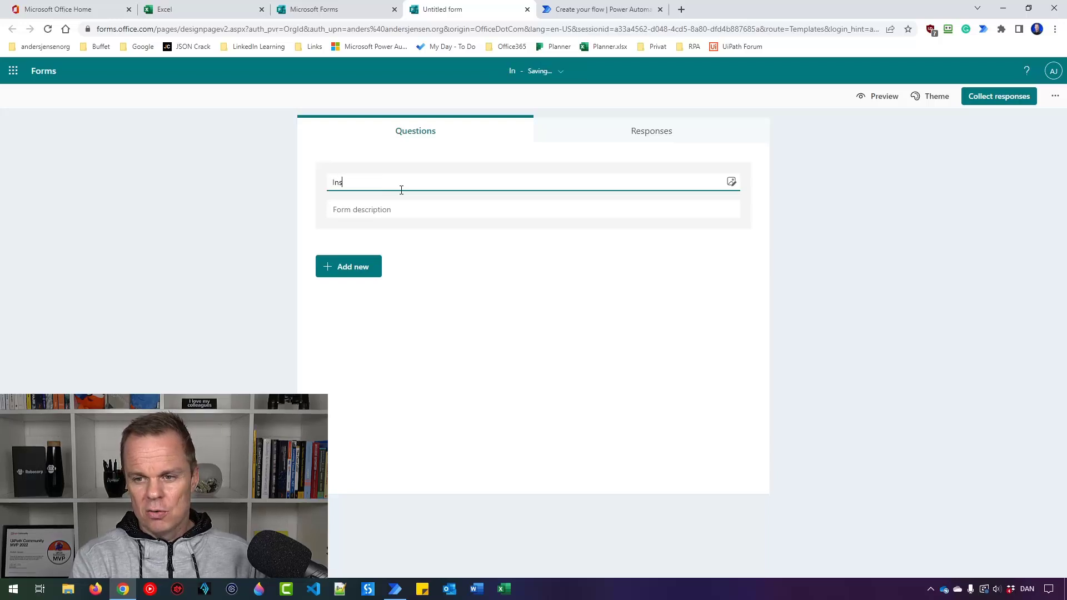
text(tructor Review)
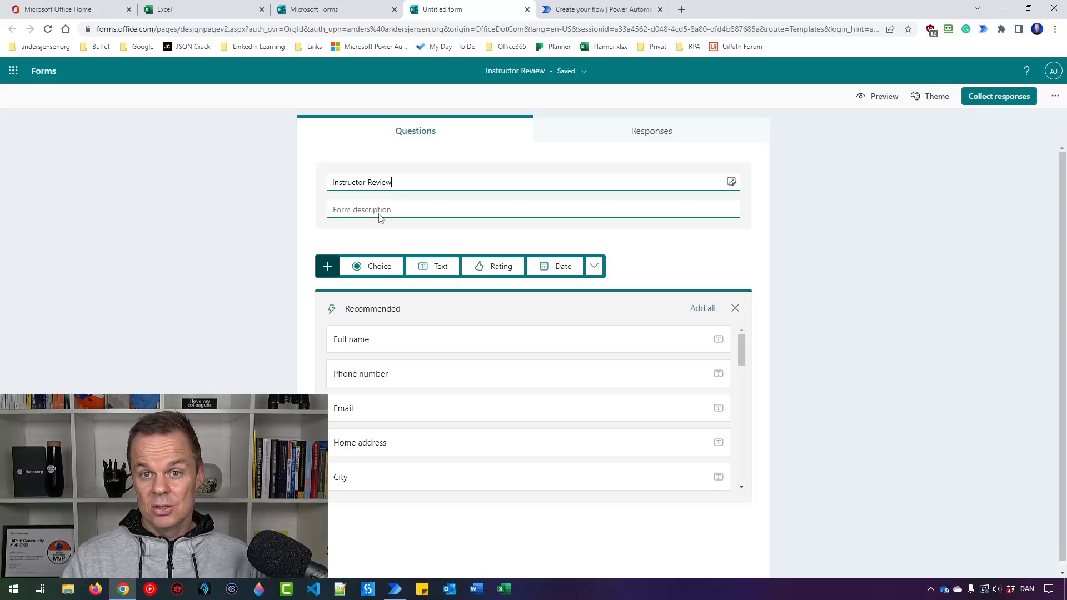
Add text questions 'What's your name' and 'How was the instructor'
click(439, 267)
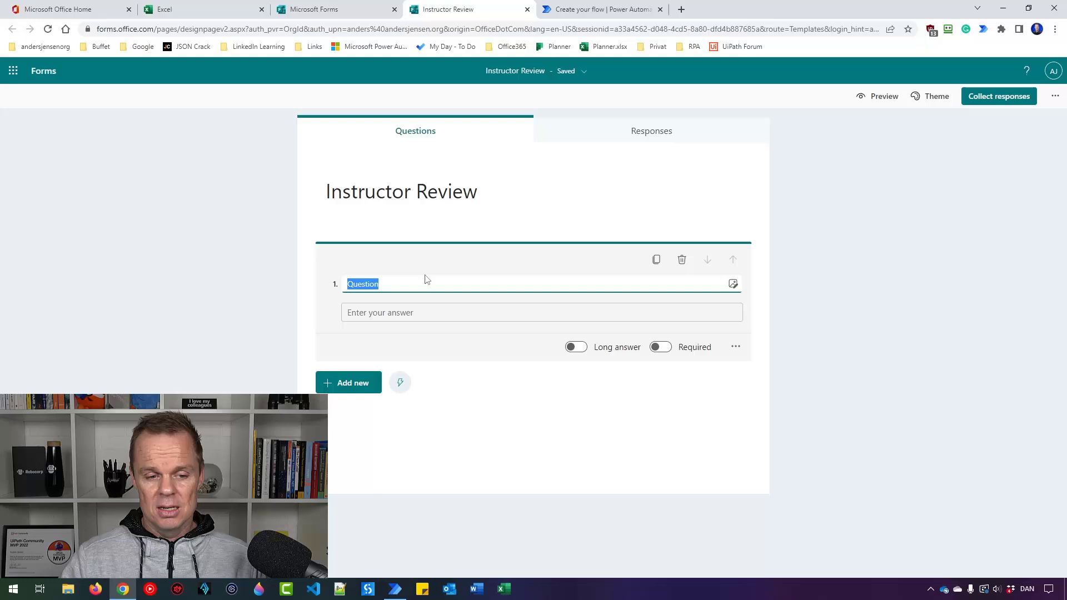
text(What's)
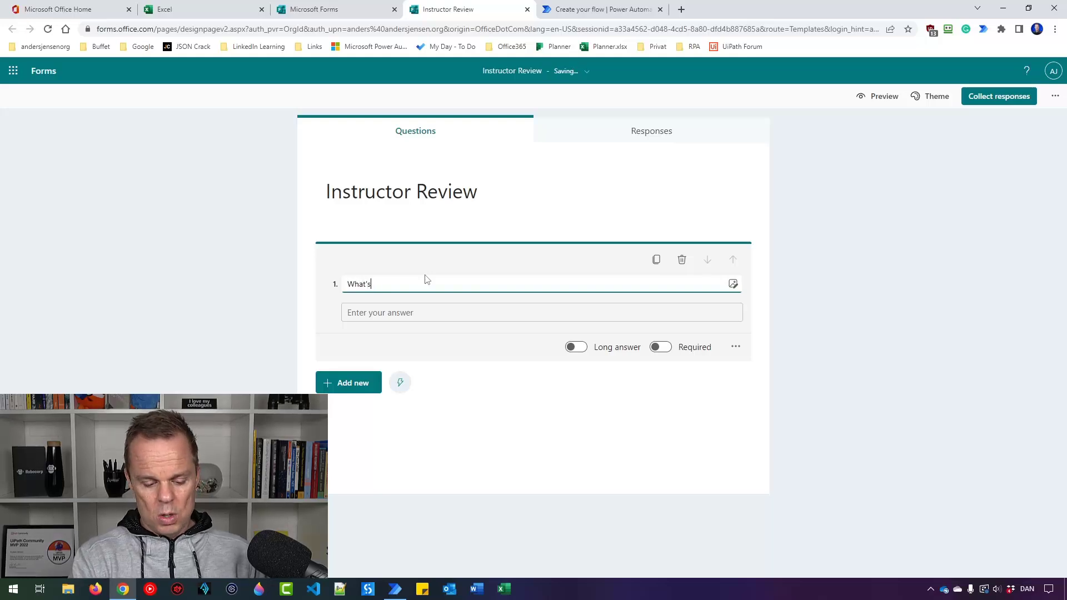
text( your name)
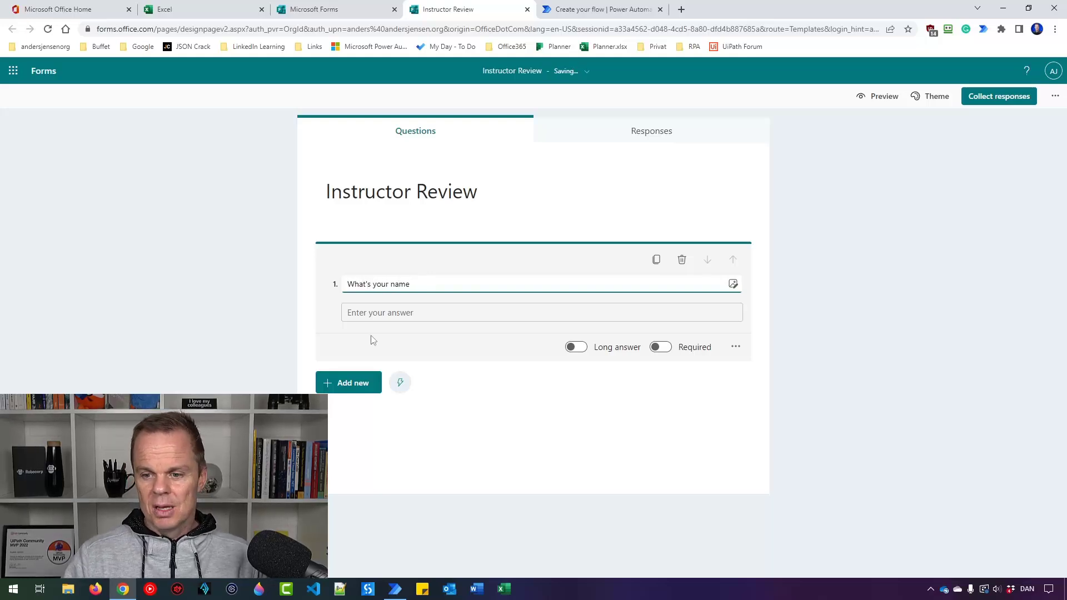
click(361, 383)
click(427, 383)
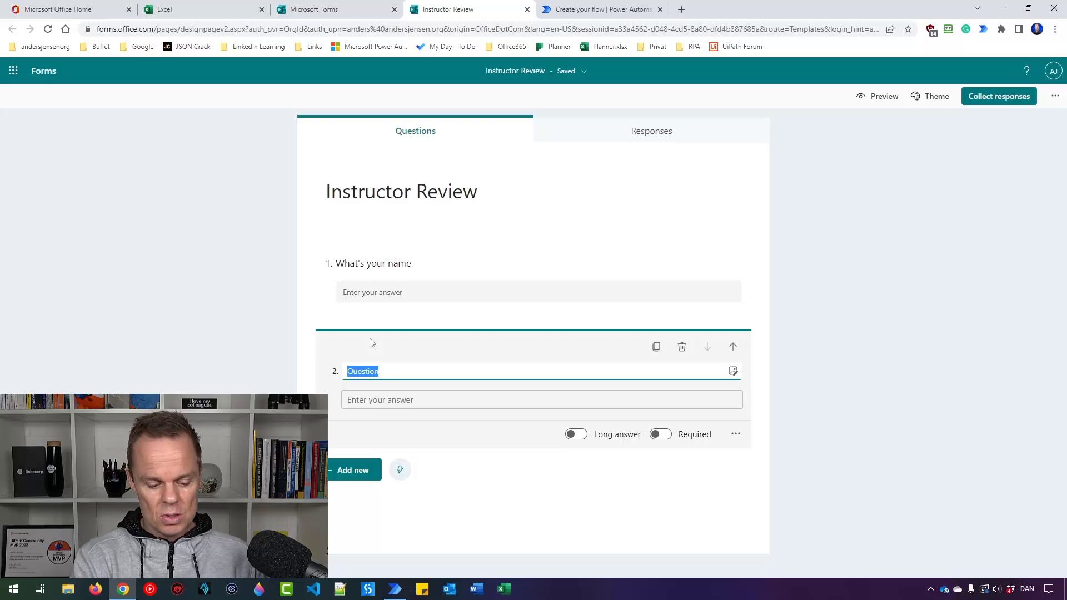
text(How was the i)
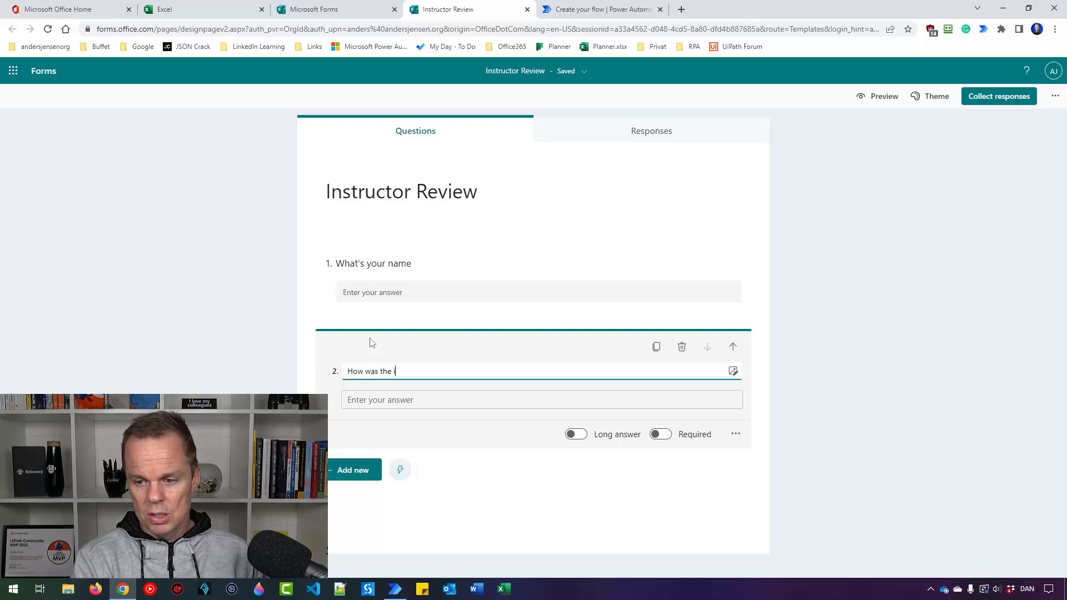
text(nstructor)
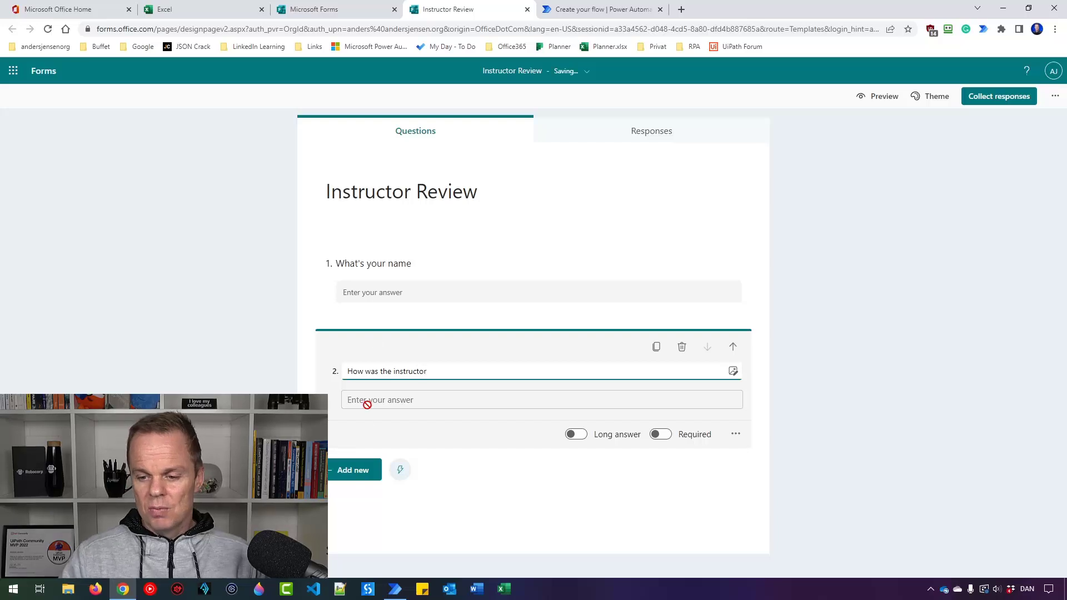
Add a star rating question titled 'Rate your instructor'
click(353, 471)
click(491, 471)
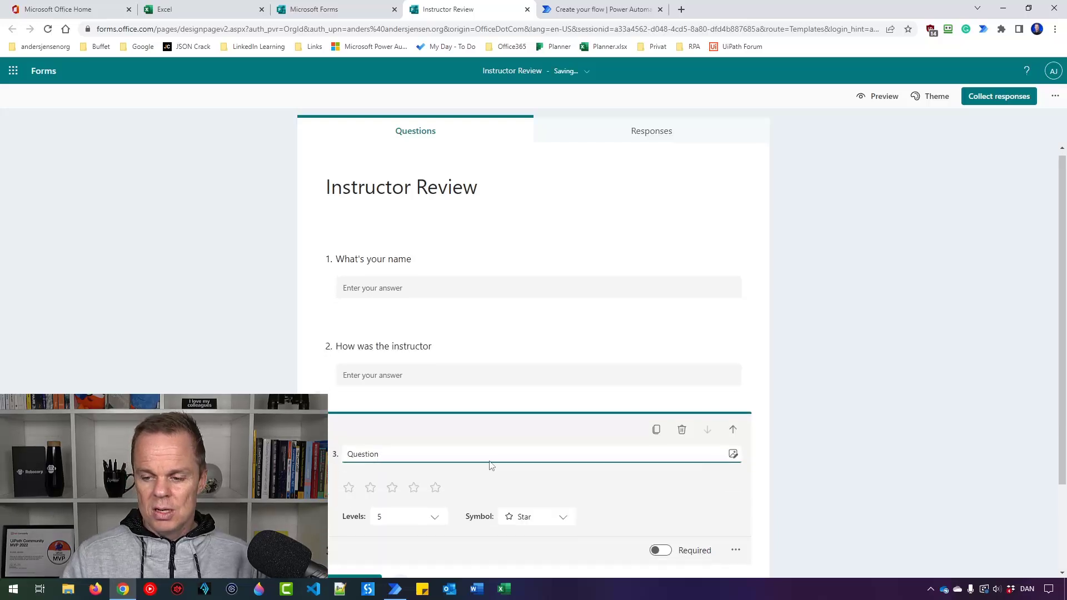
click(385, 417)
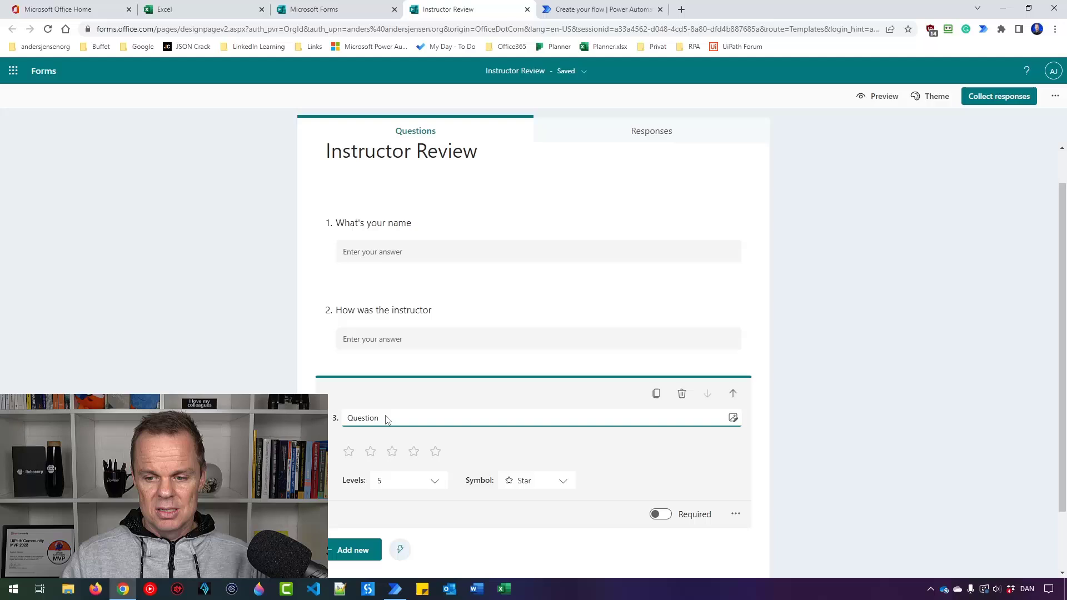
double_click(385, 417)
text(Rate your instructor)
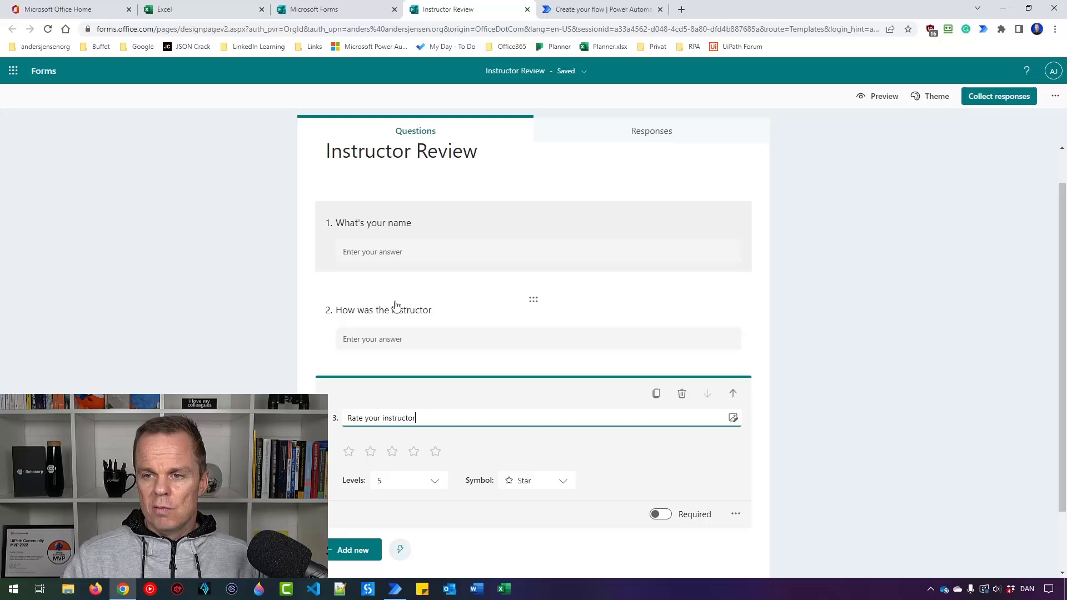
Set the flow trigger's form to Instructor Review
click(578, 11)
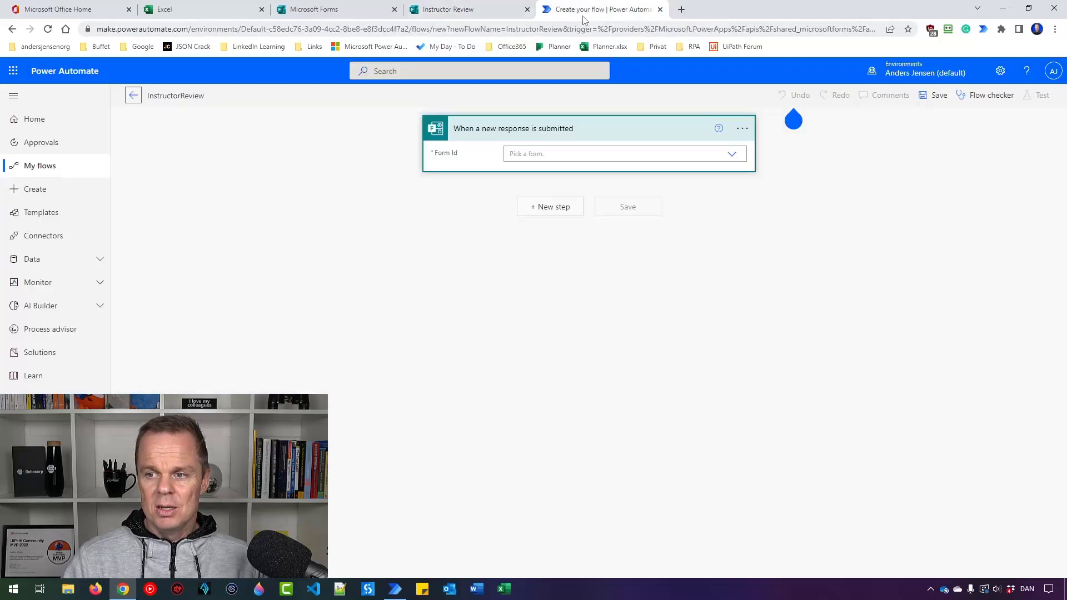
click(733, 155)
click(543, 244)
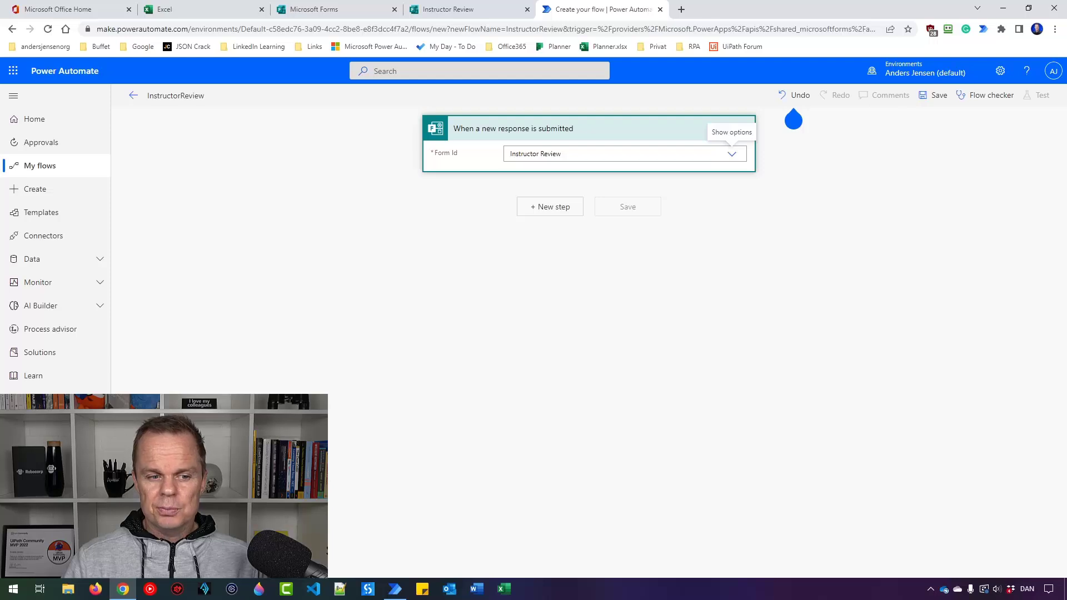
Add a Get response details step using the Instructor Review form and the trigger's Response Id
click(553, 208)
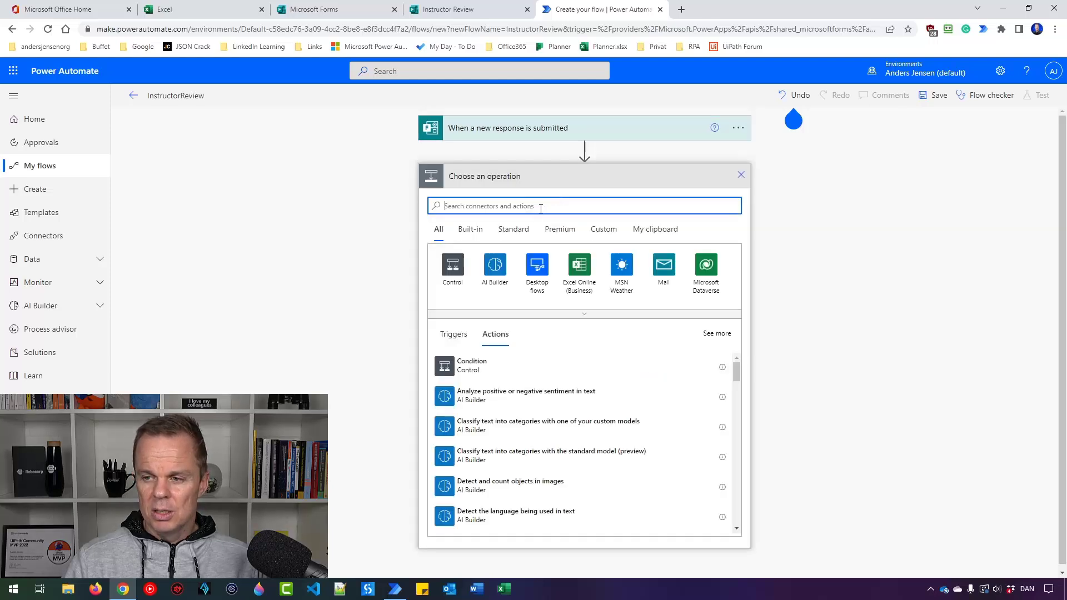
text(get res)
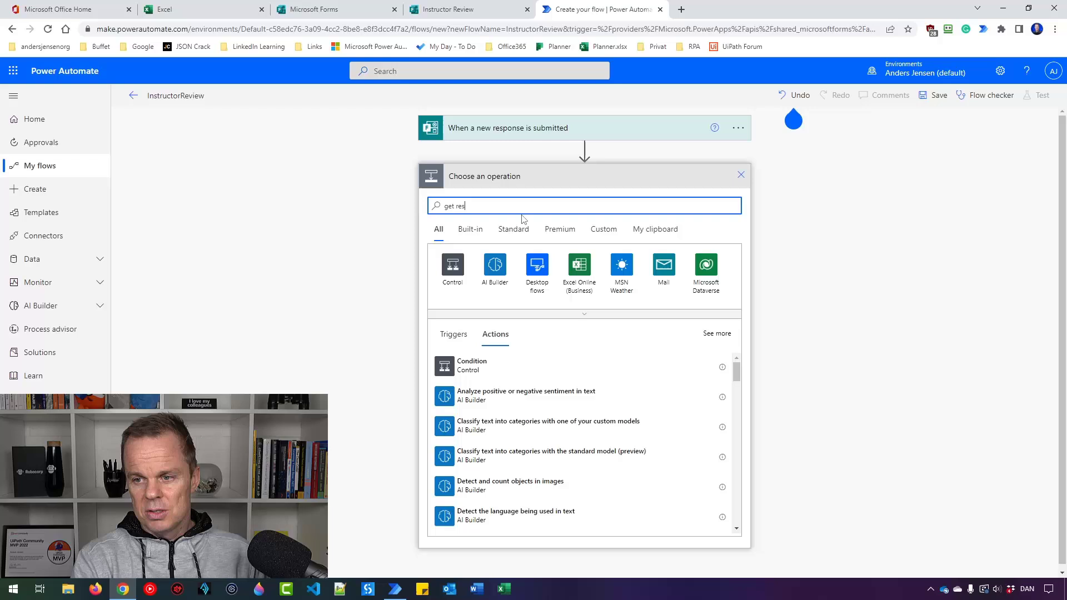
text(p)
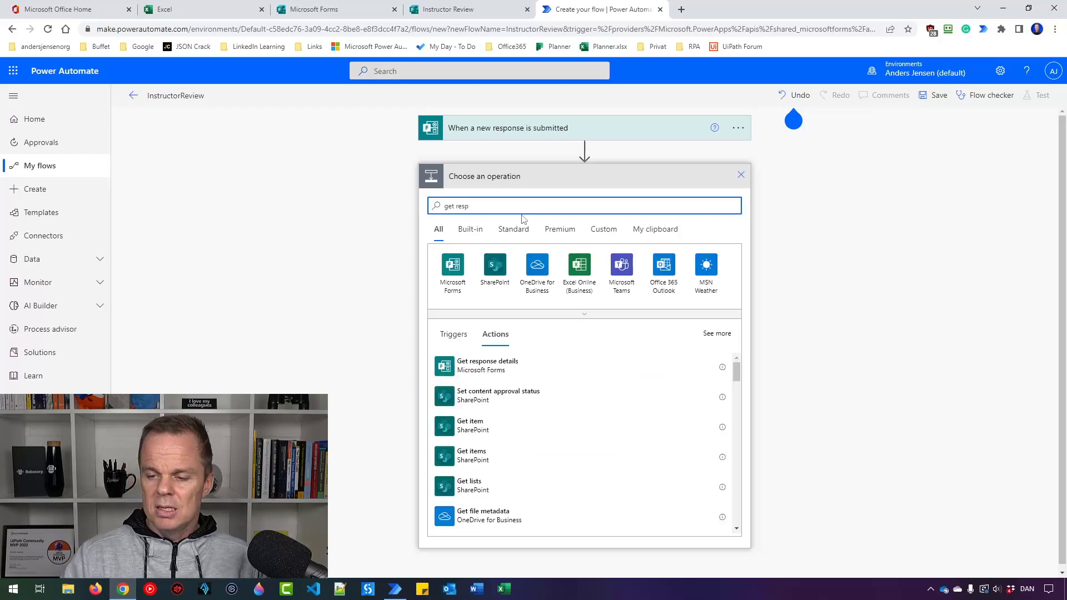
click(494, 370)
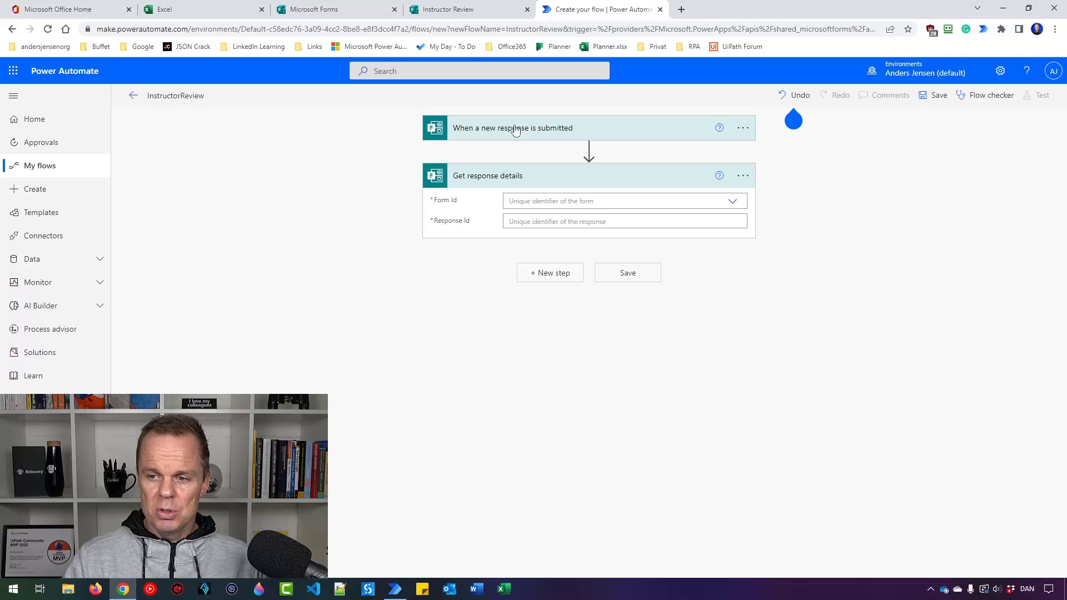
click(732, 204)
click(596, 290)
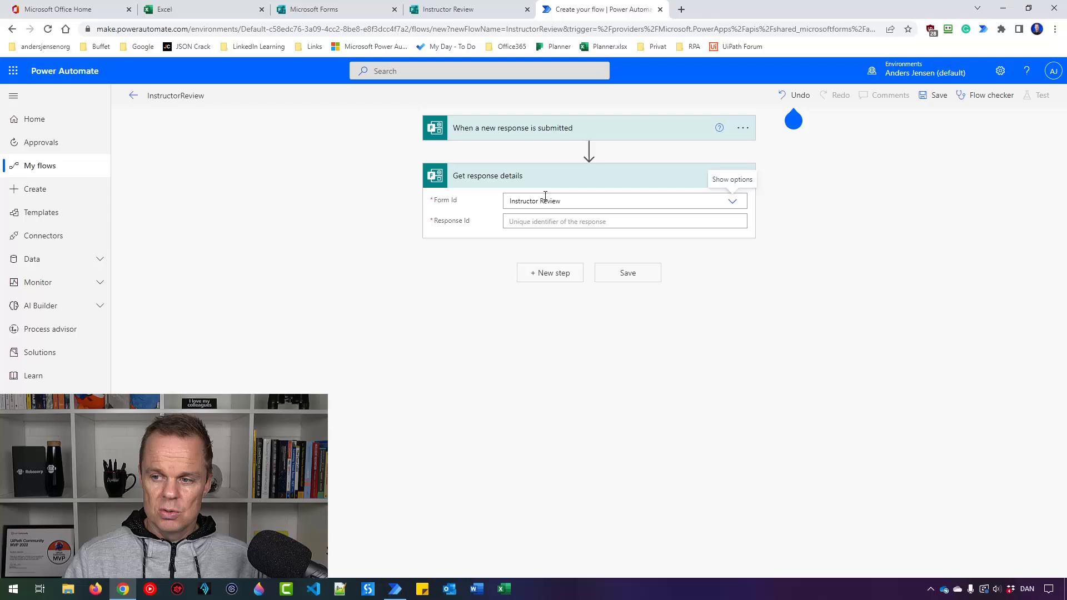
click(632, 224)
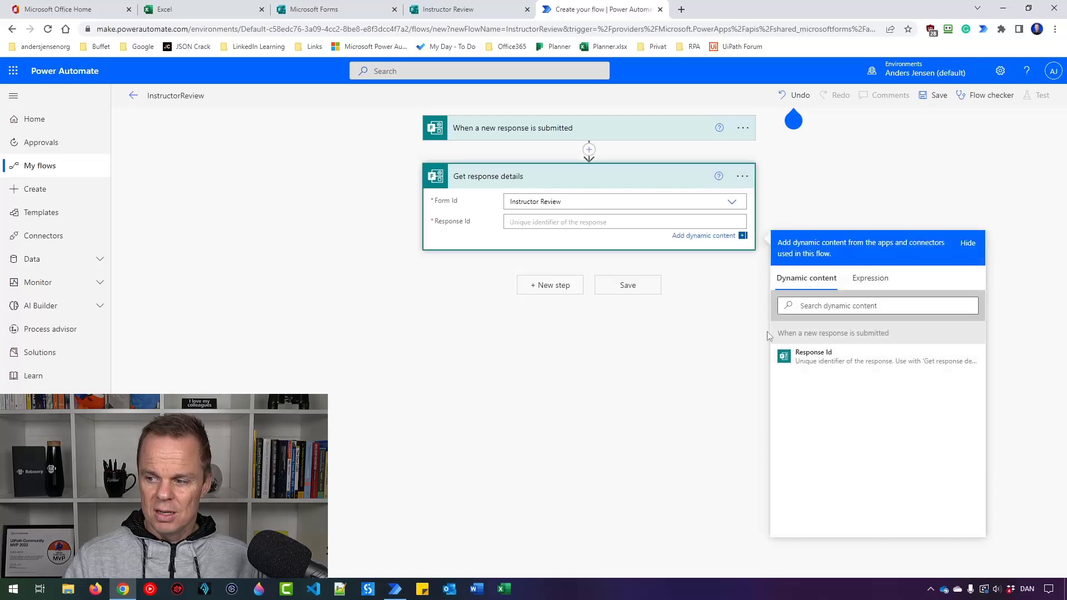
click(824, 366)
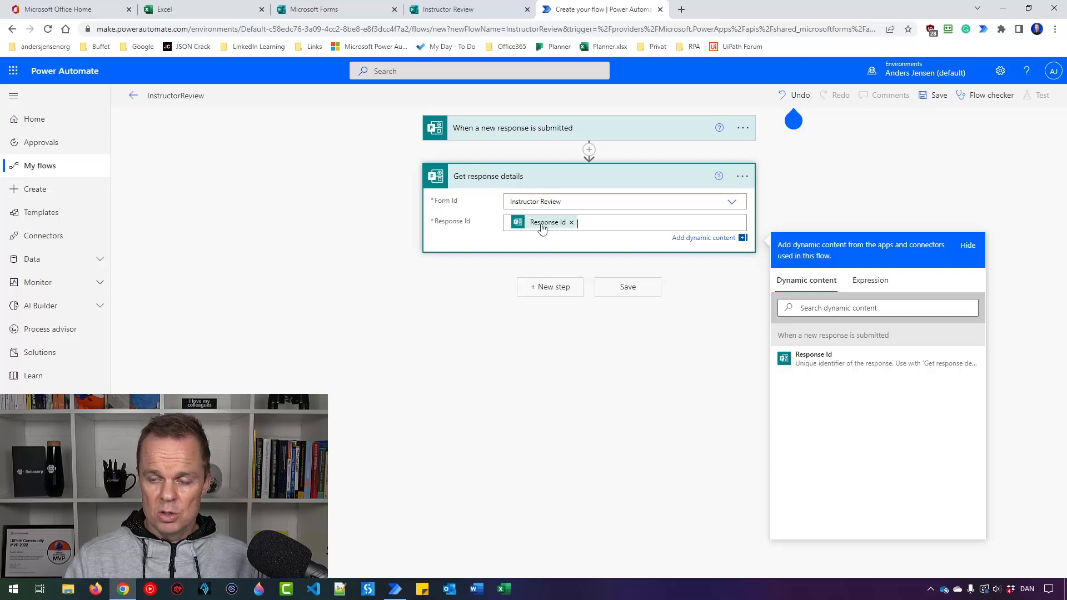
mouse_move(547, 228)
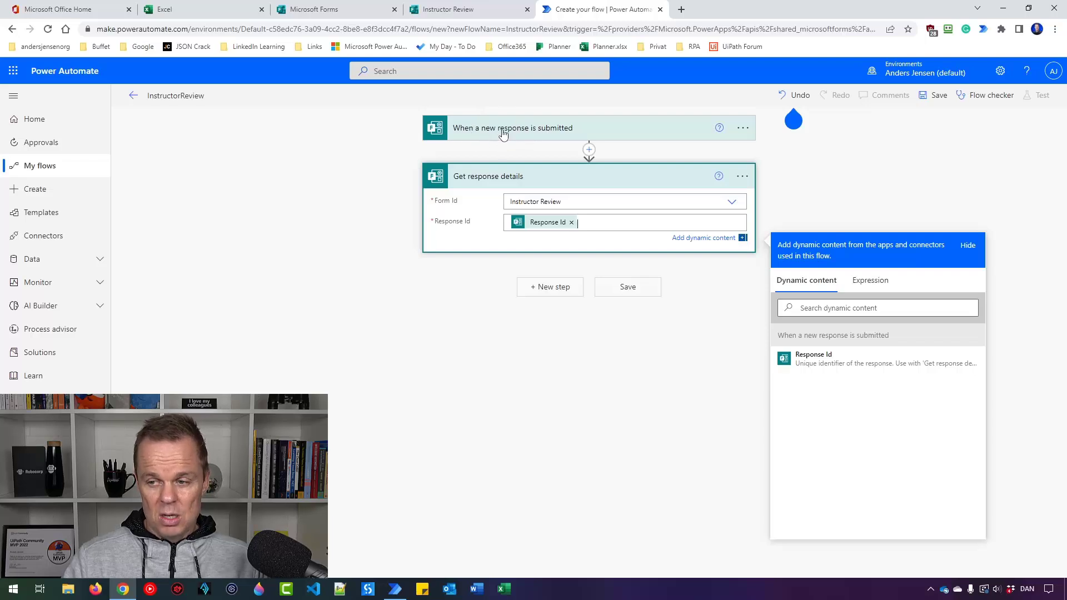
Save the InstructorReview flow and start a manual test waiting for a new response
mouse_move(820, 117)
click(935, 96)
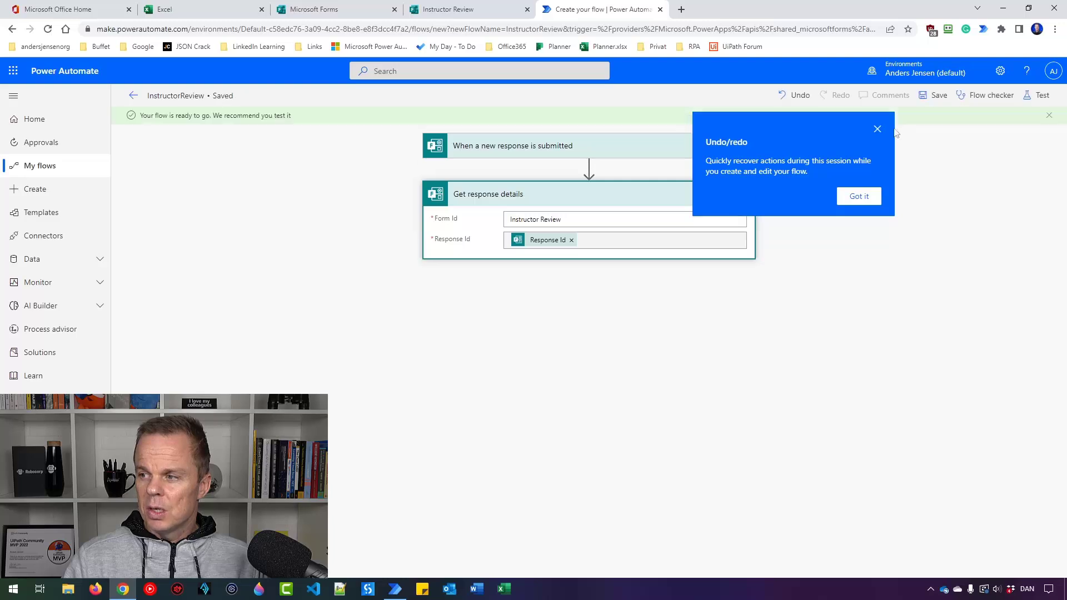
click(1038, 95)
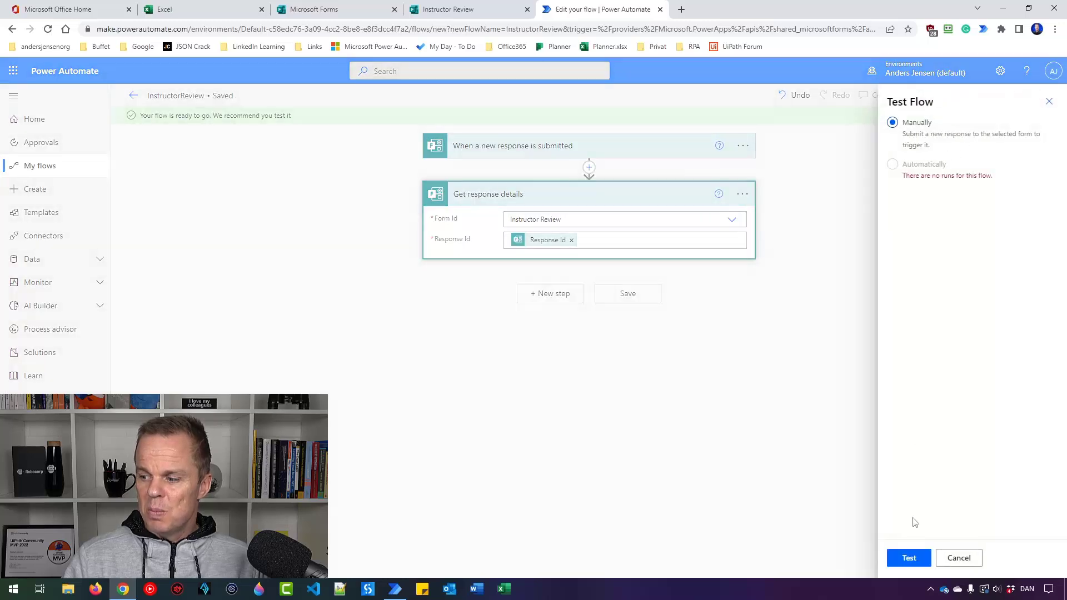
click(909, 558)
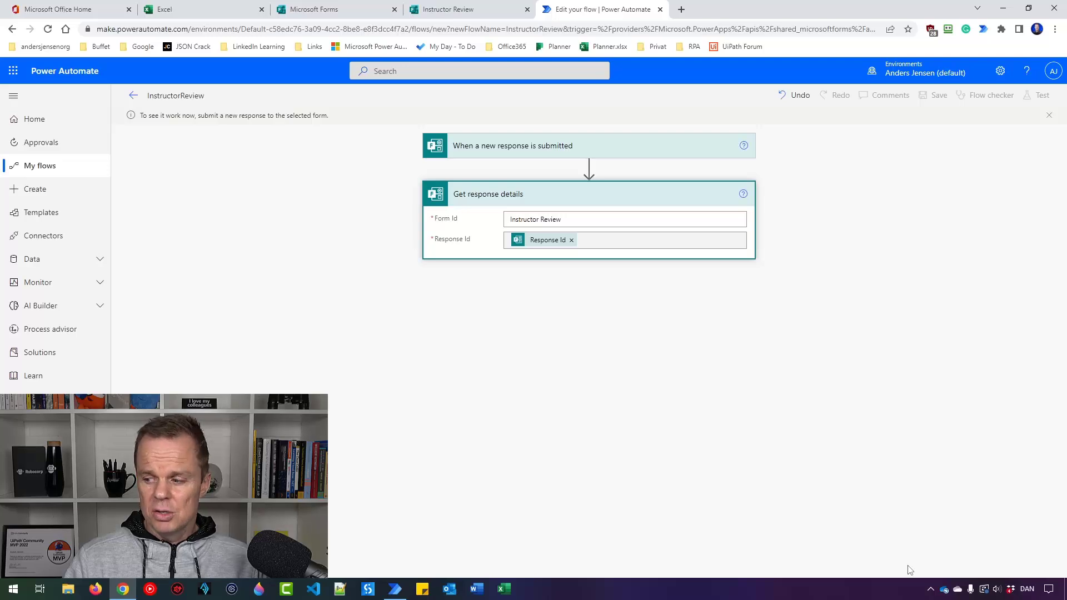
Copy the Instructor Review form's response link and paste it into a new browser tab
click(444, 10)
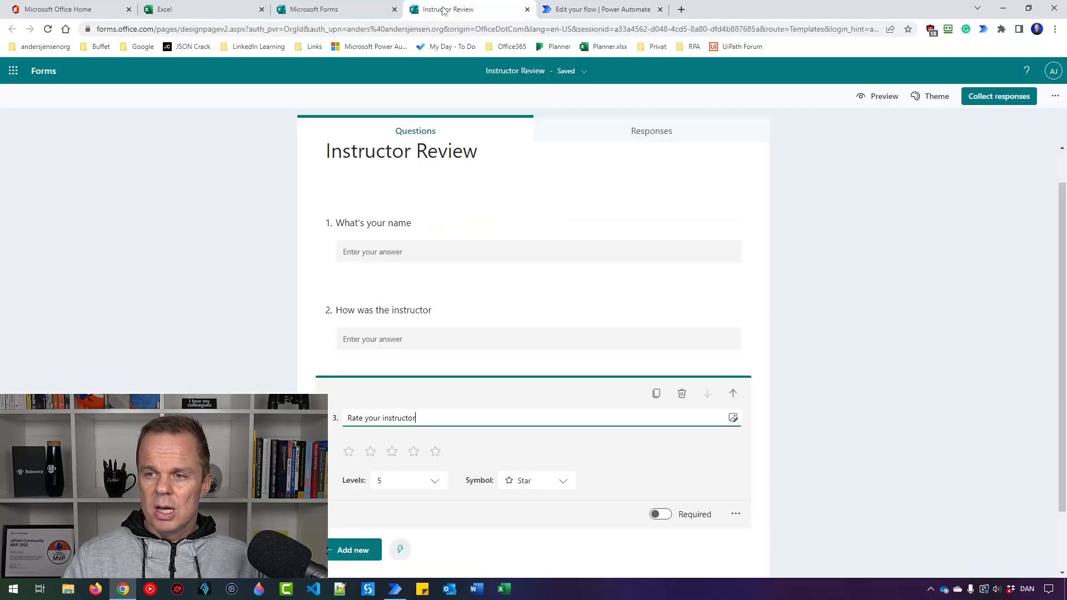
click(1003, 103)
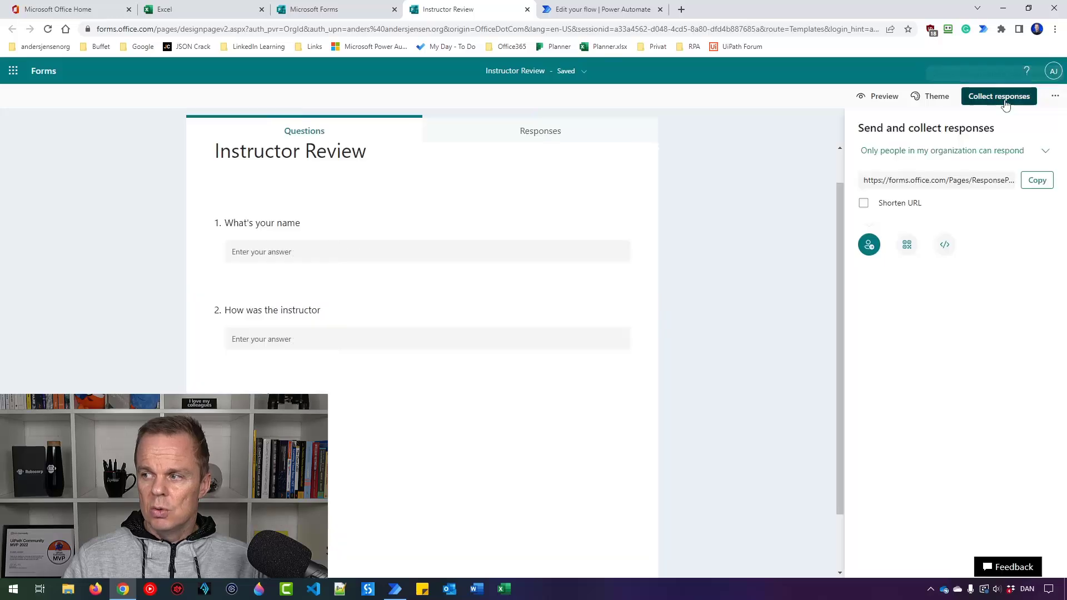
click(1037, 181)
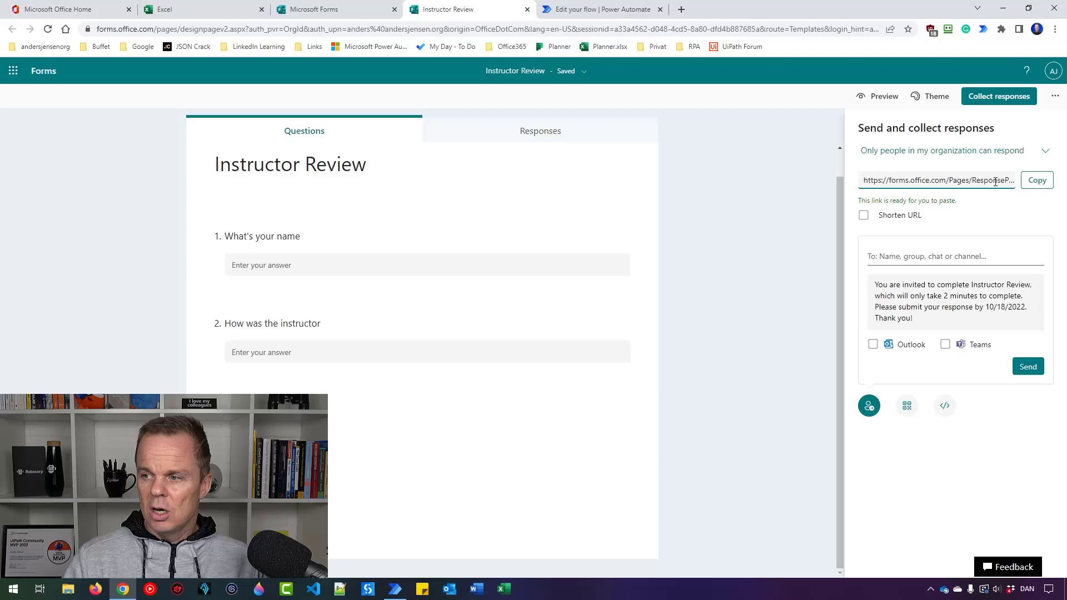
click(681, 9)
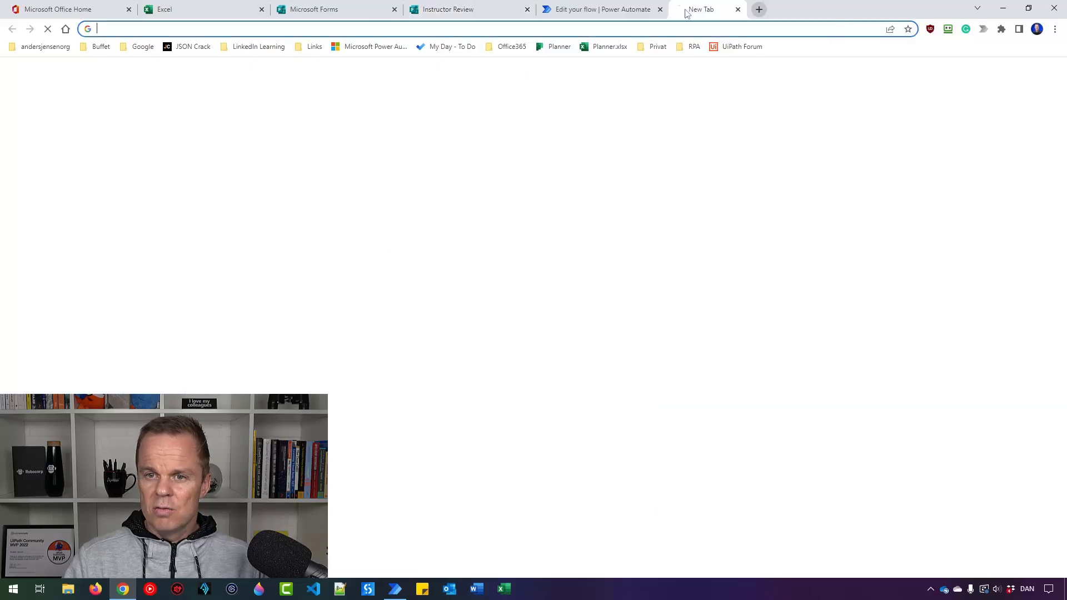
key(ctrl+v)
Submit the form with the responder's name, 'Great' and a five-star rating
key(Return)
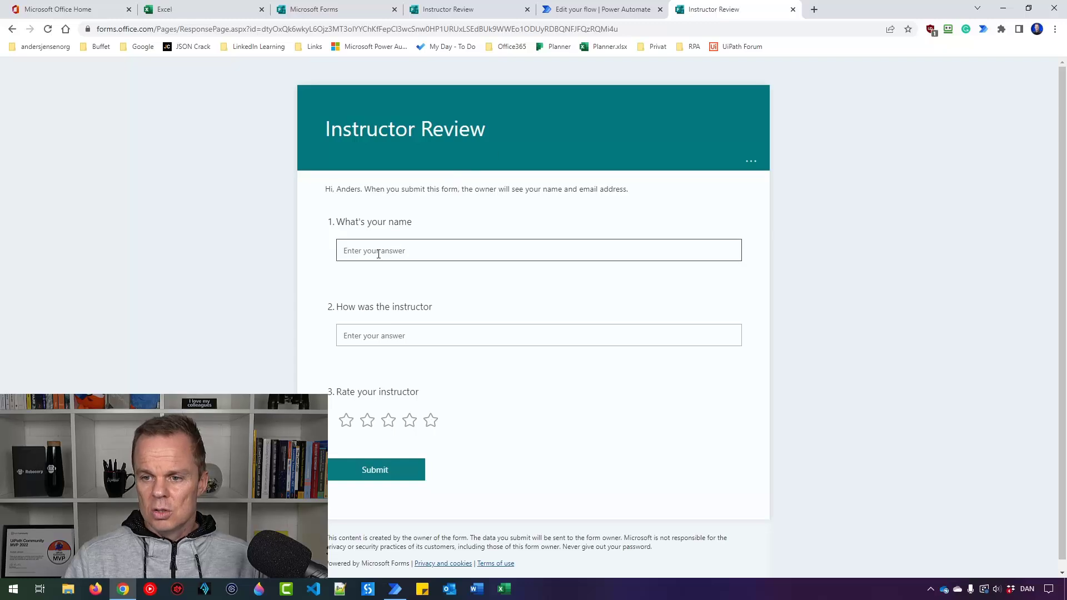
text(Anders)
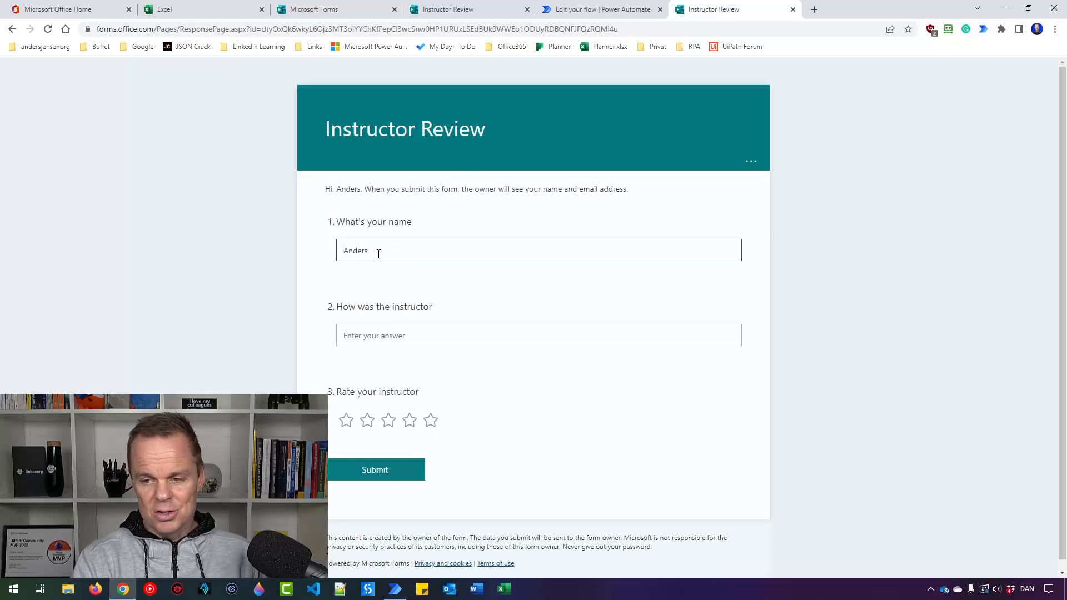
click(384, 340)
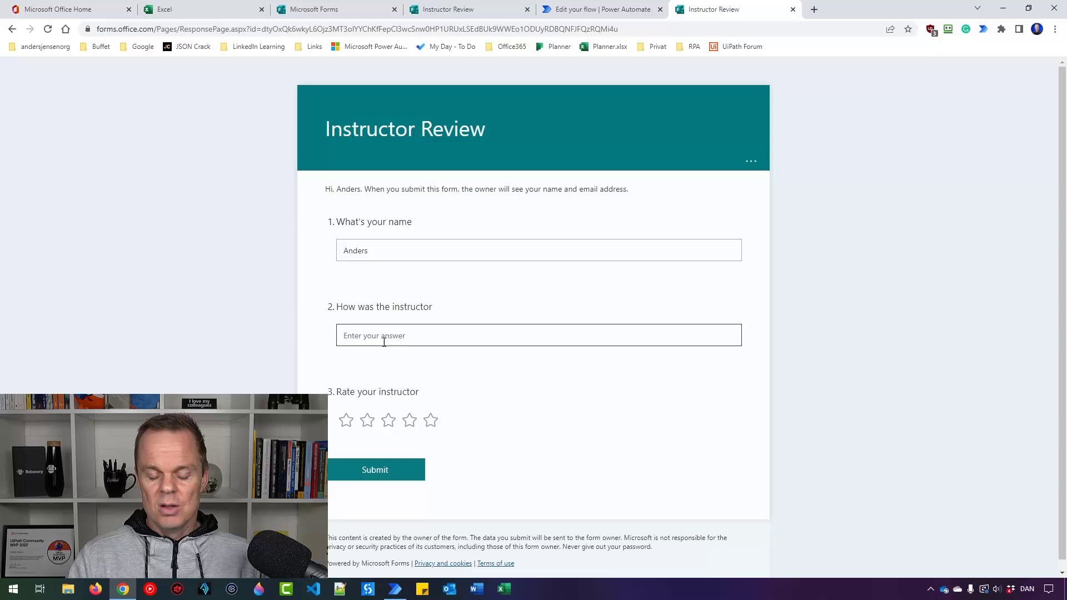
text(Great)
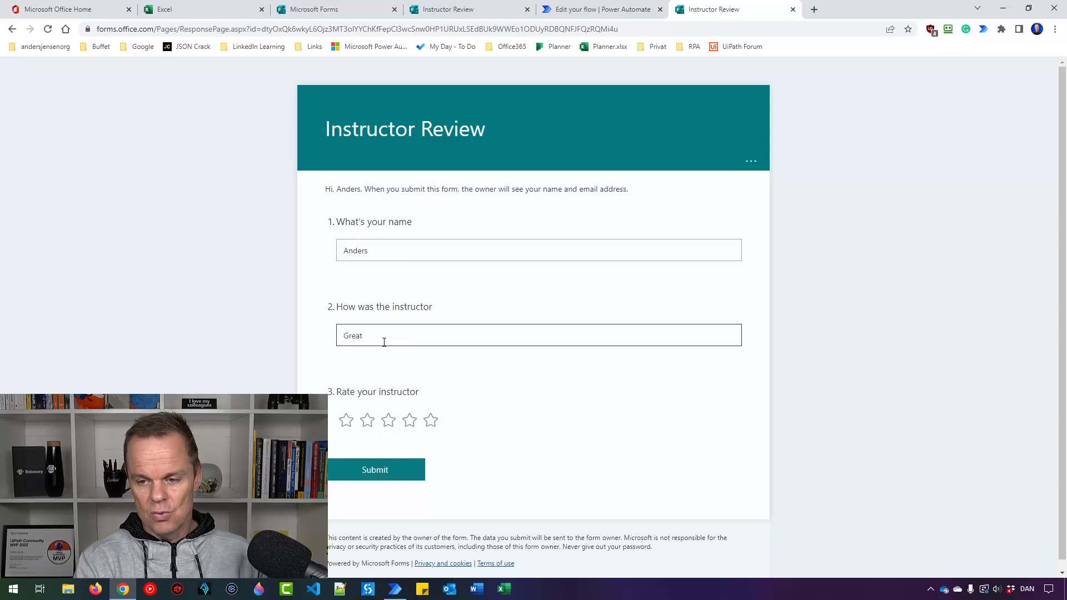
click(431, 421)
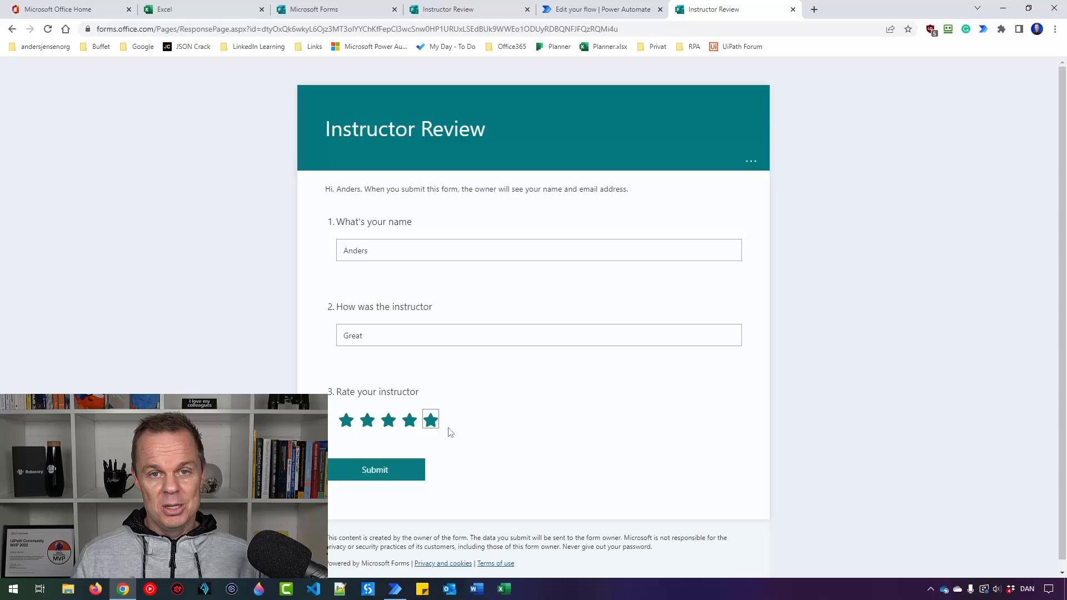
click(422, 470)
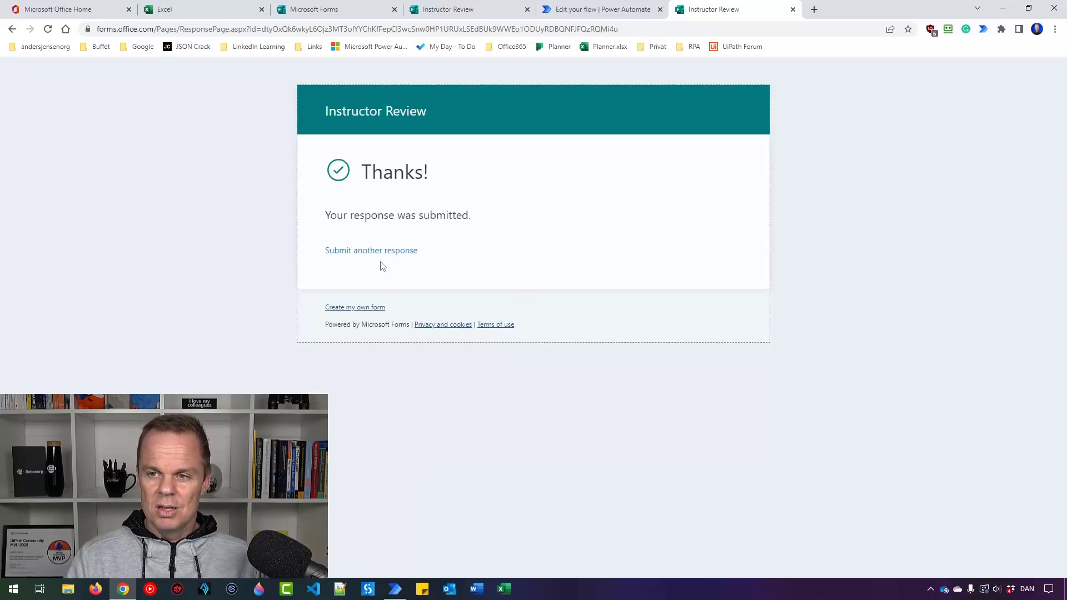
Inspect the test run's Get response details outputs: name, 'Great', rating 5
click(590, 9)
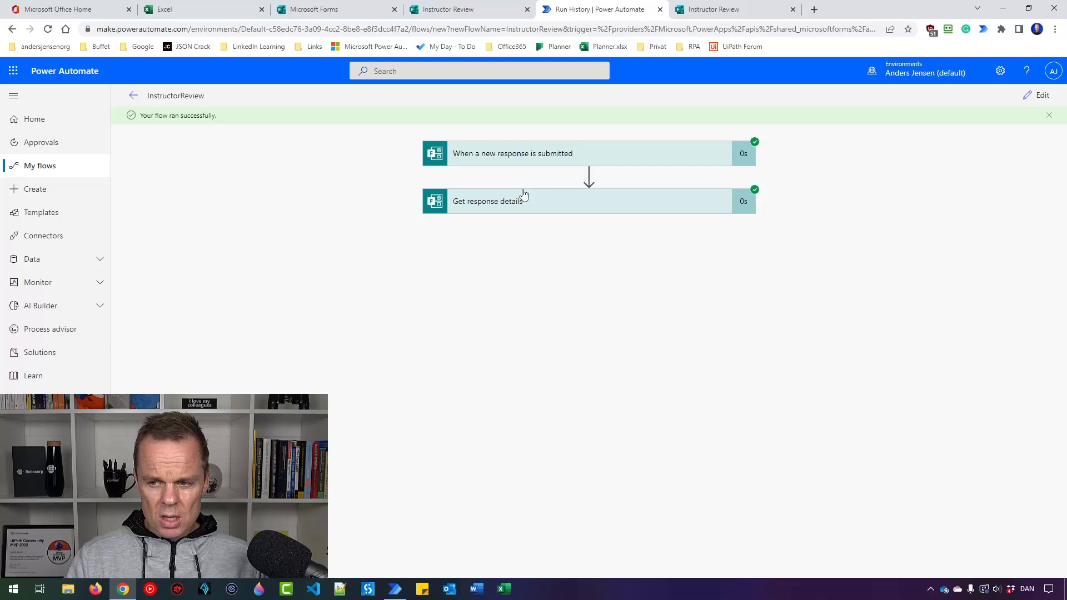
click(514, 215)
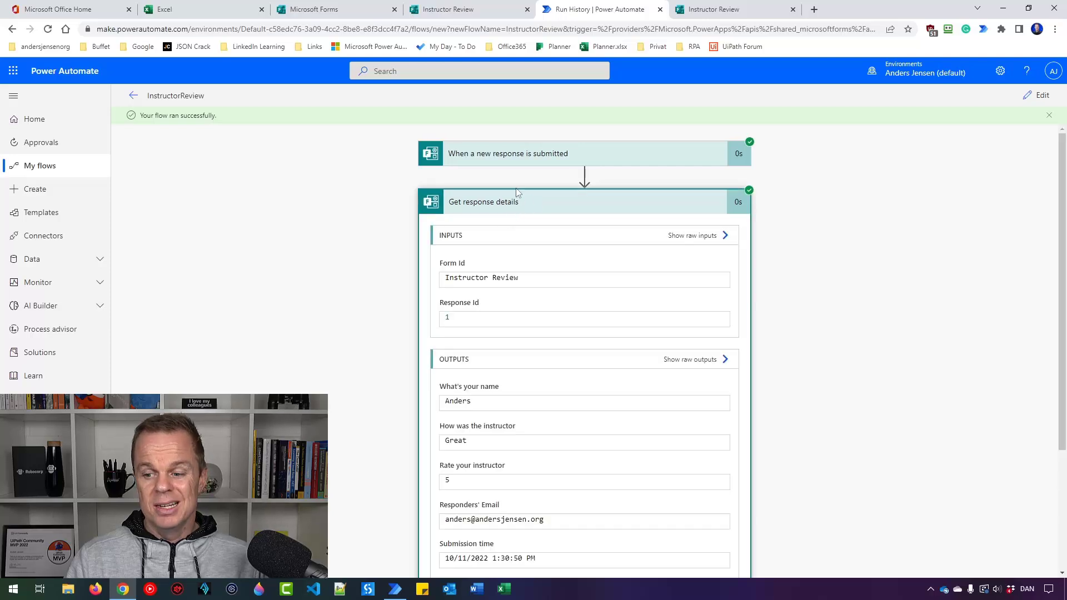
scroll(754, 428, down, 2)
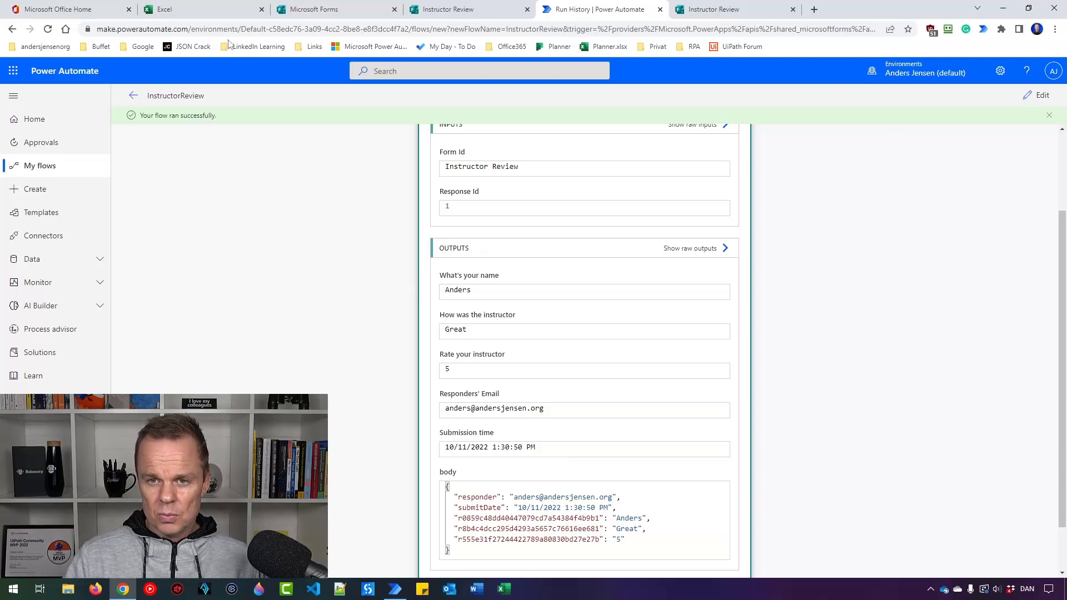
Create a blank Excel workbook and rename it from Book 2 to InstructorReview plus the user's first name
click(181, 8)
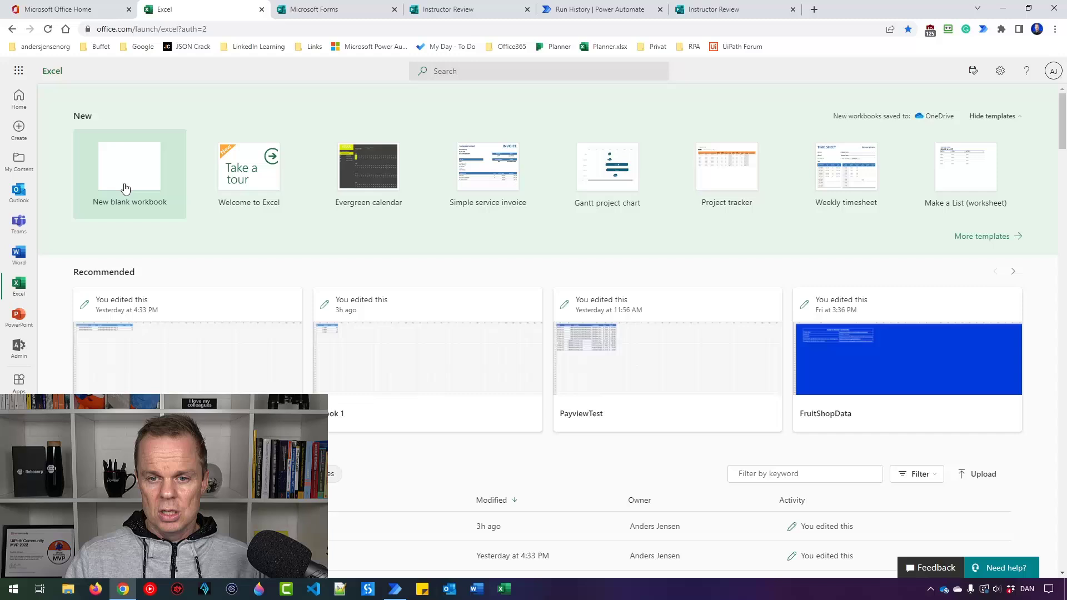
click(144, 188)
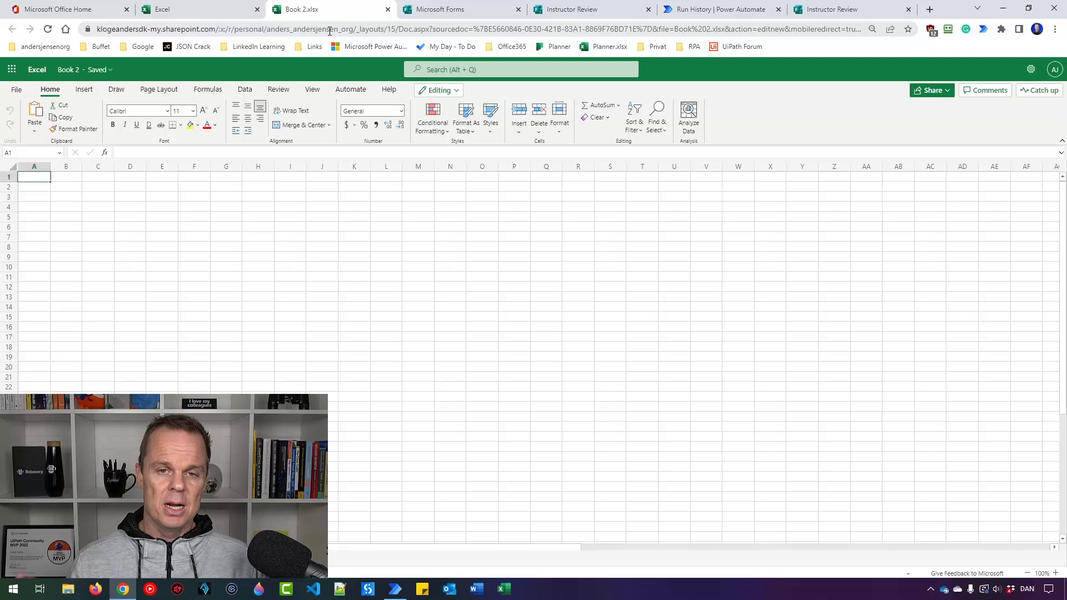
click(96, 71)
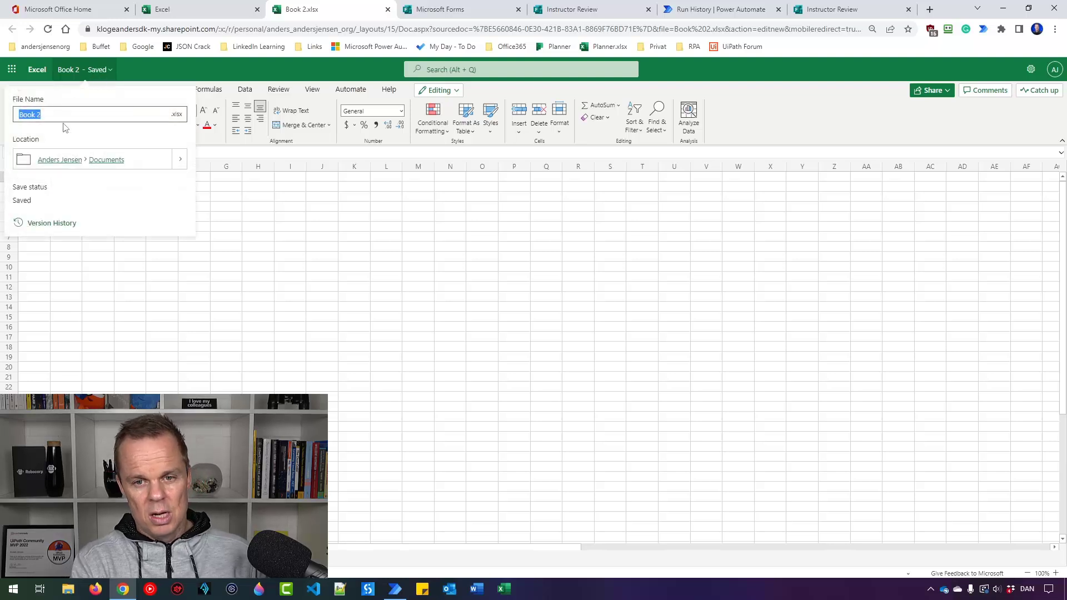
key(BackSpace)
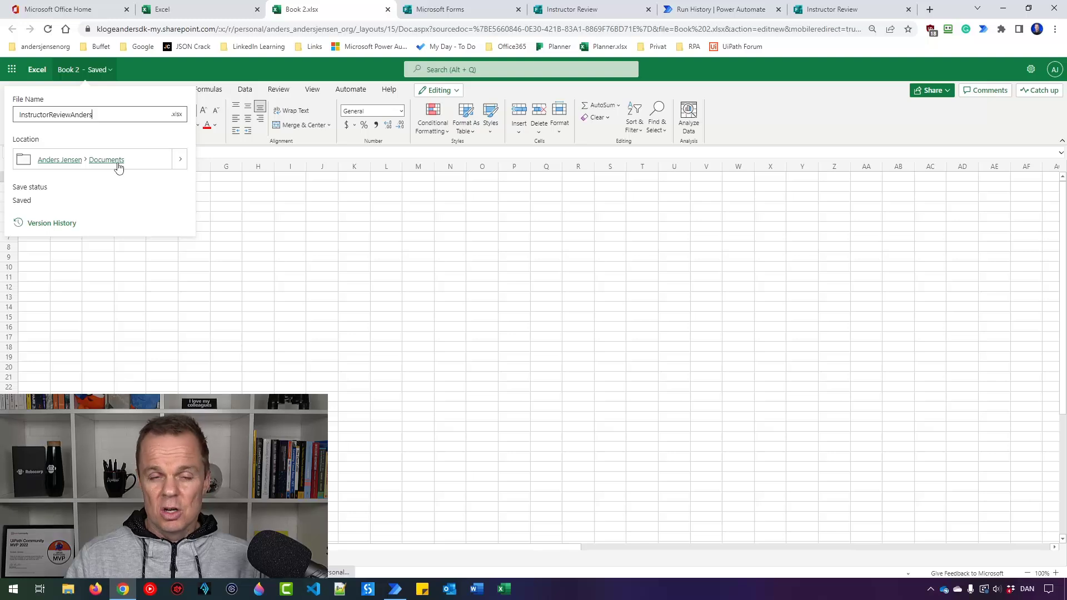
click(116, 321)
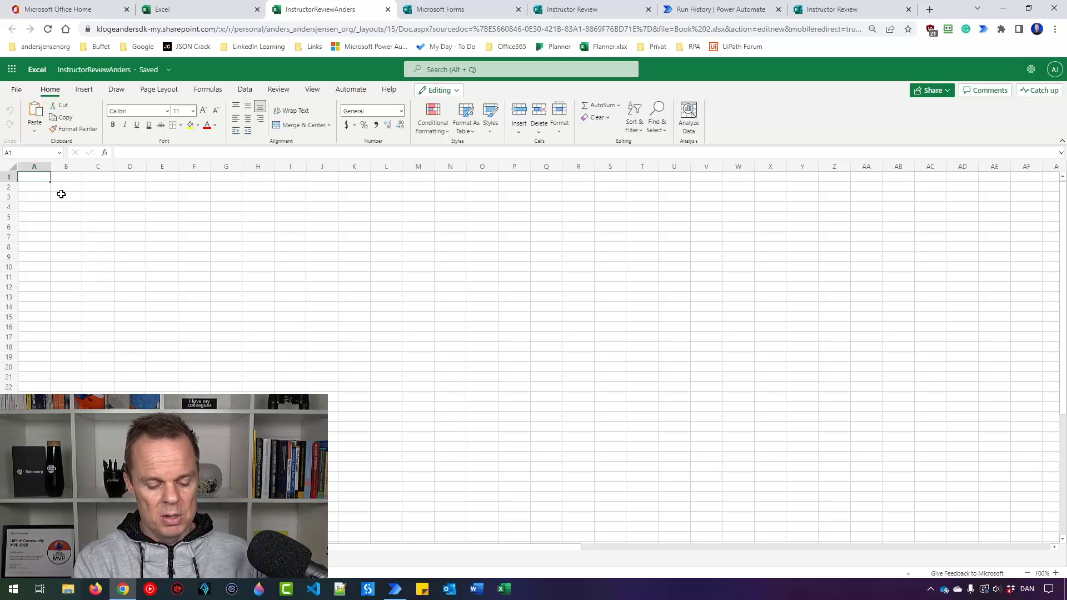
Enter headers Submission Time, Name, Email, How was your instructor, Overall Impression across row 1
text(Submission Ti)
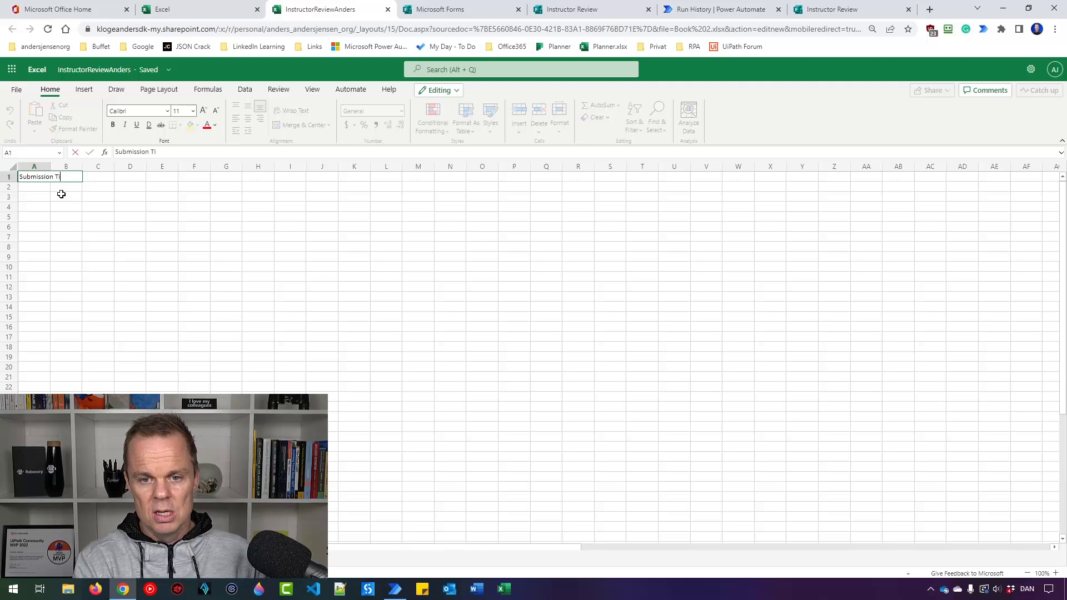
text(me)
key(Tab)
text(Name)
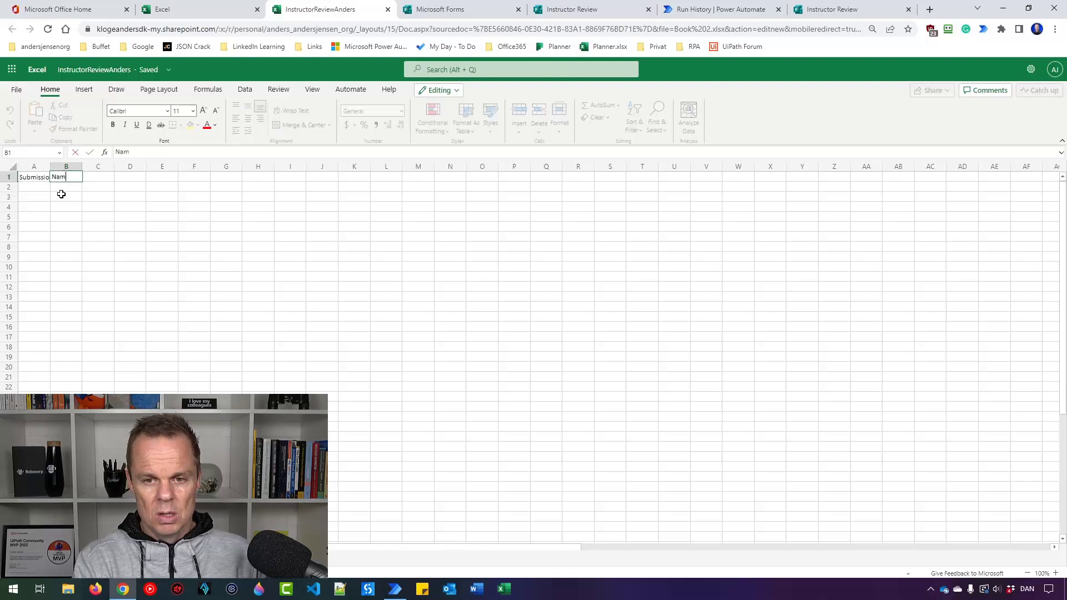
key(Tab)
text(Email)
key(Tab)
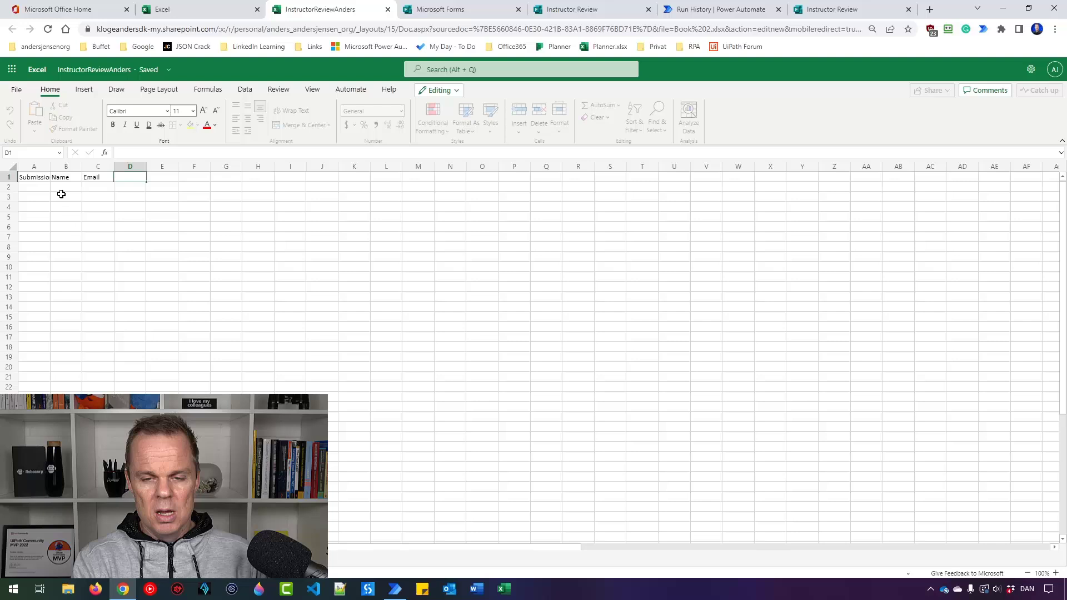
text(How was y)
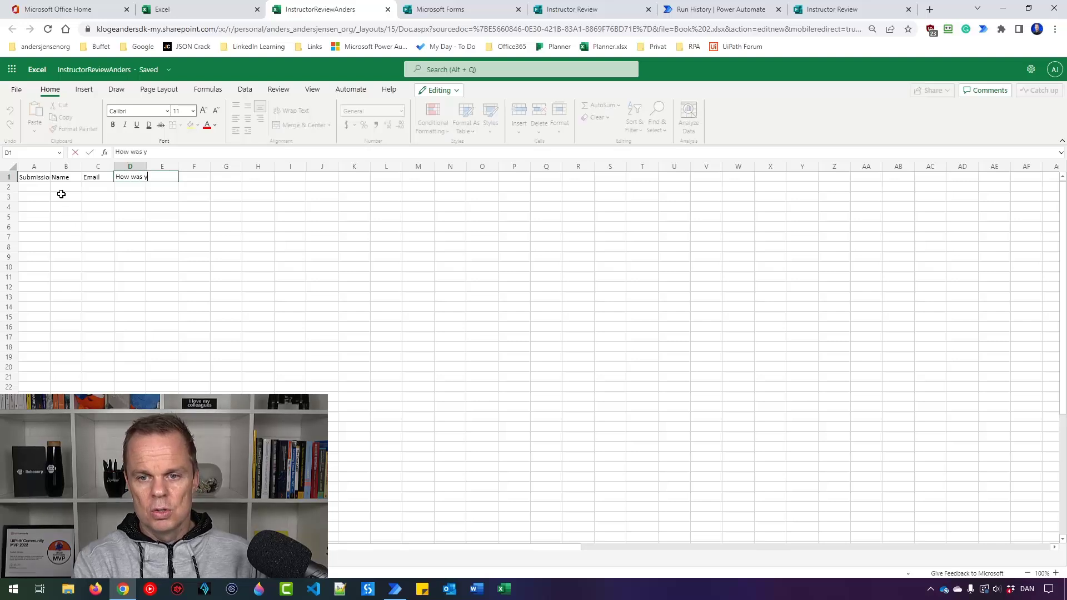
text(our instr)
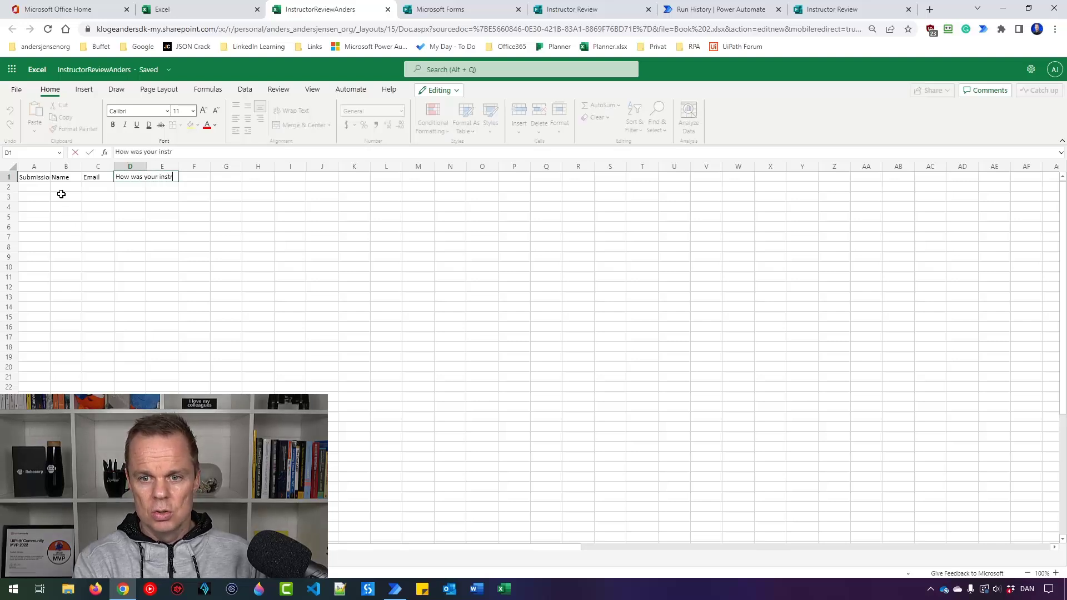
text(uctor)
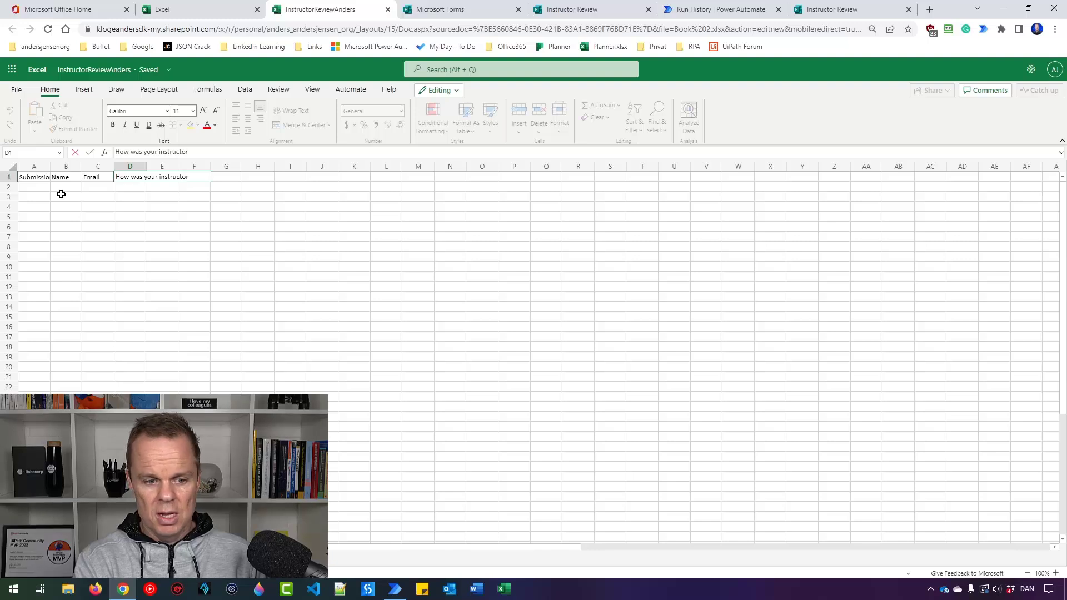
key(Tab)
text(Over)
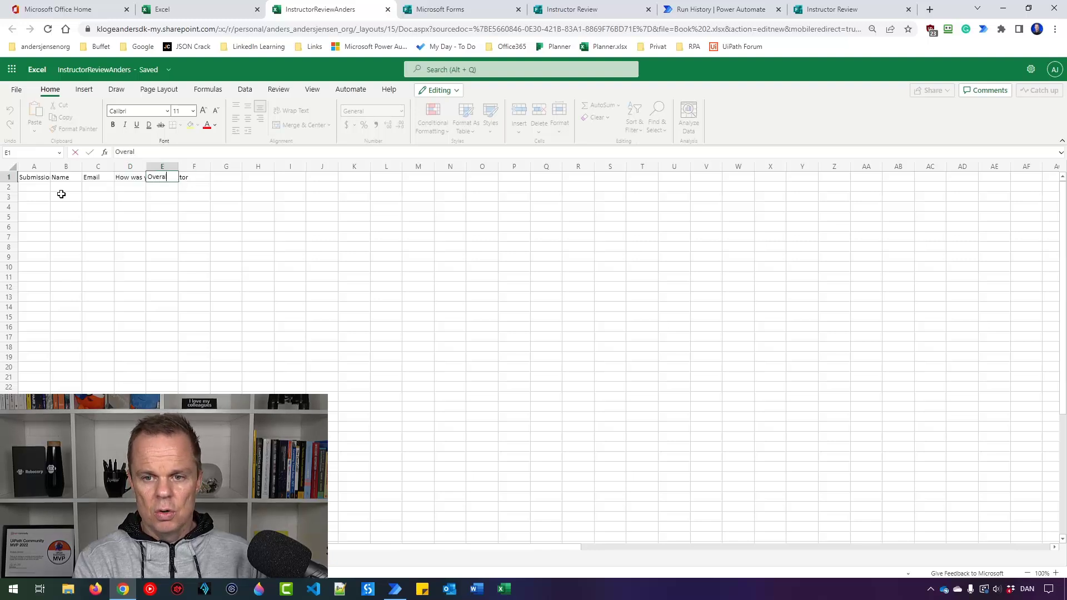
text(all Impression)
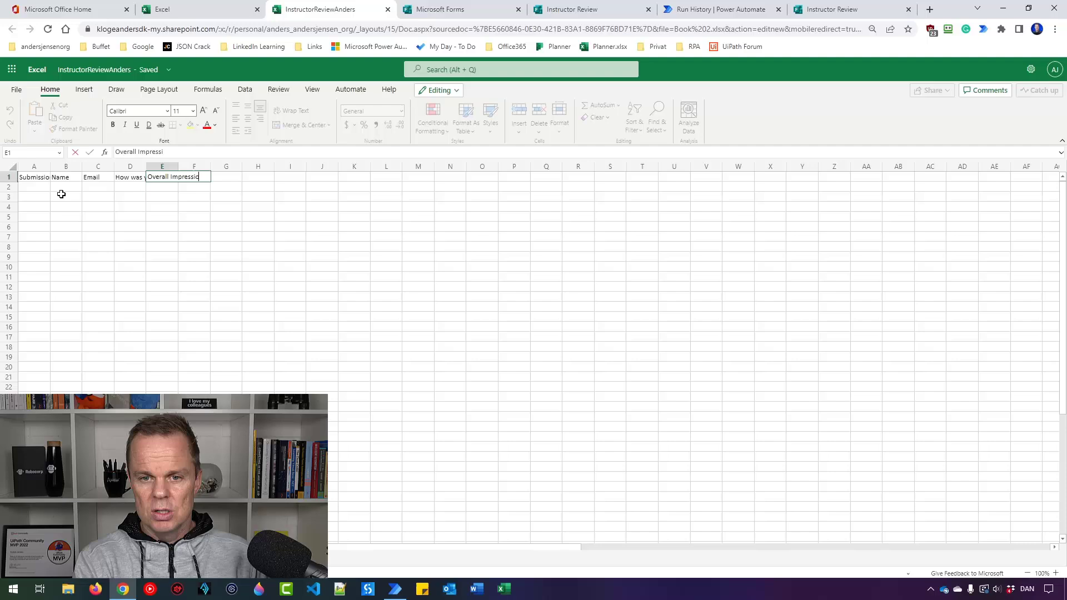
click(27, 181)
Select the whole worksheet and auto-fit every column to its contents
drag(40, 179, 167, 180)
click(603, 342)
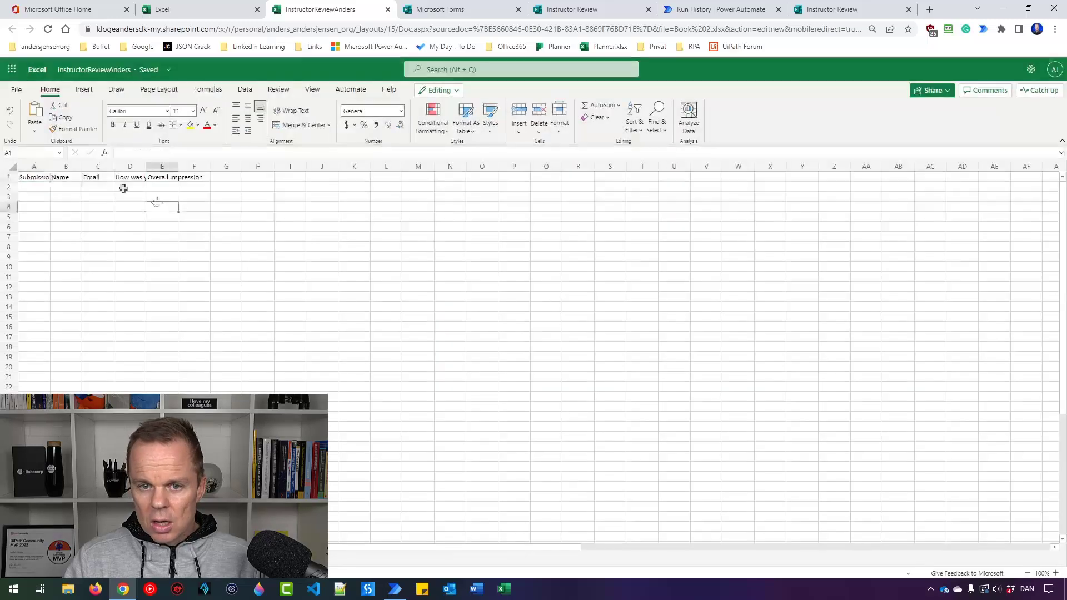
drag(38, 176, 198, 177)
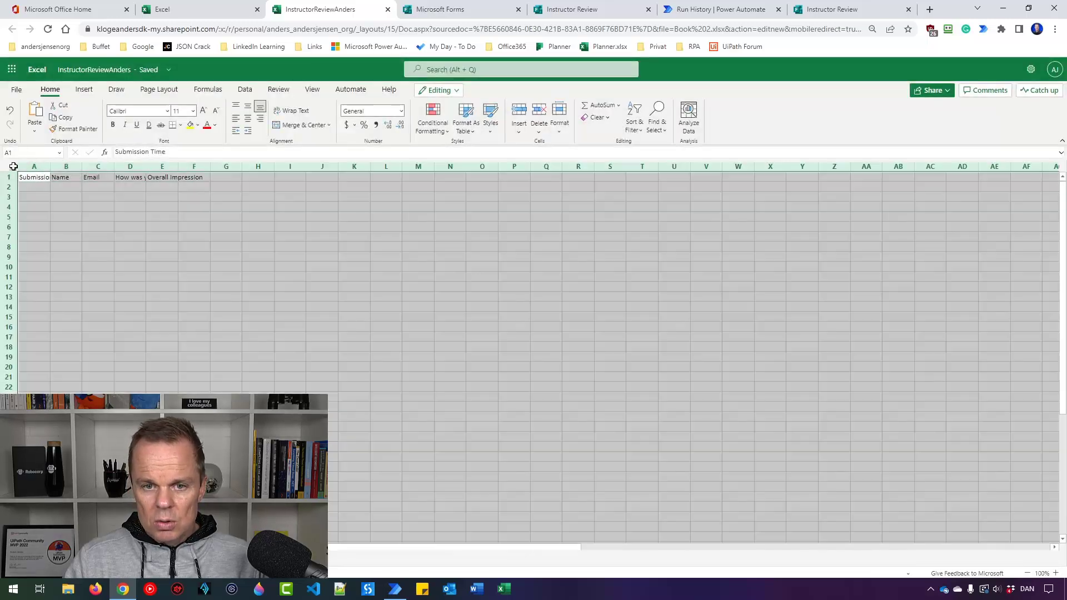
click(17, 166)
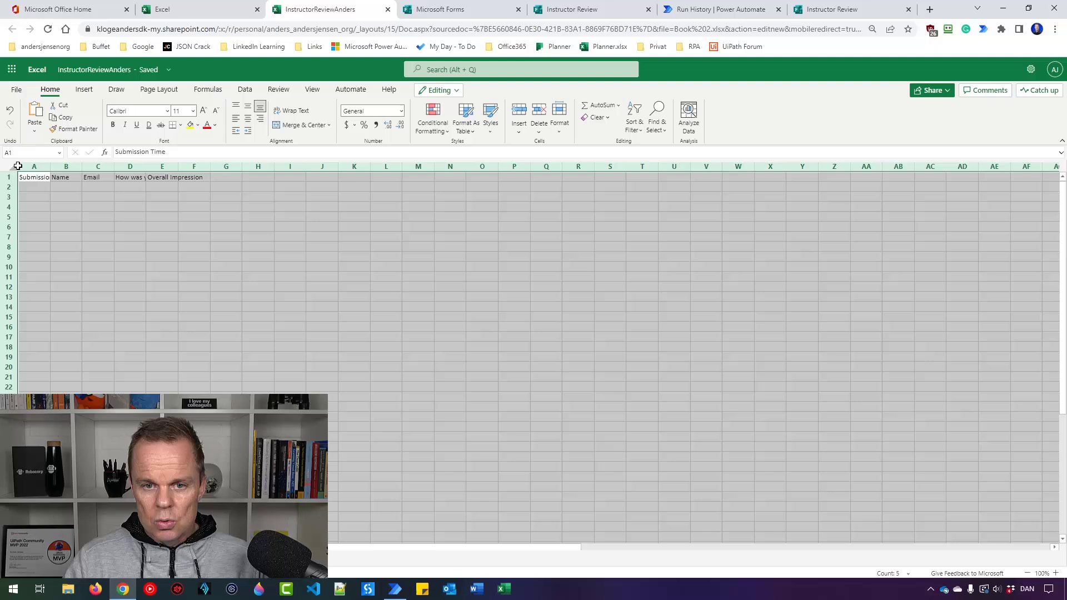
double_click(50, 166)
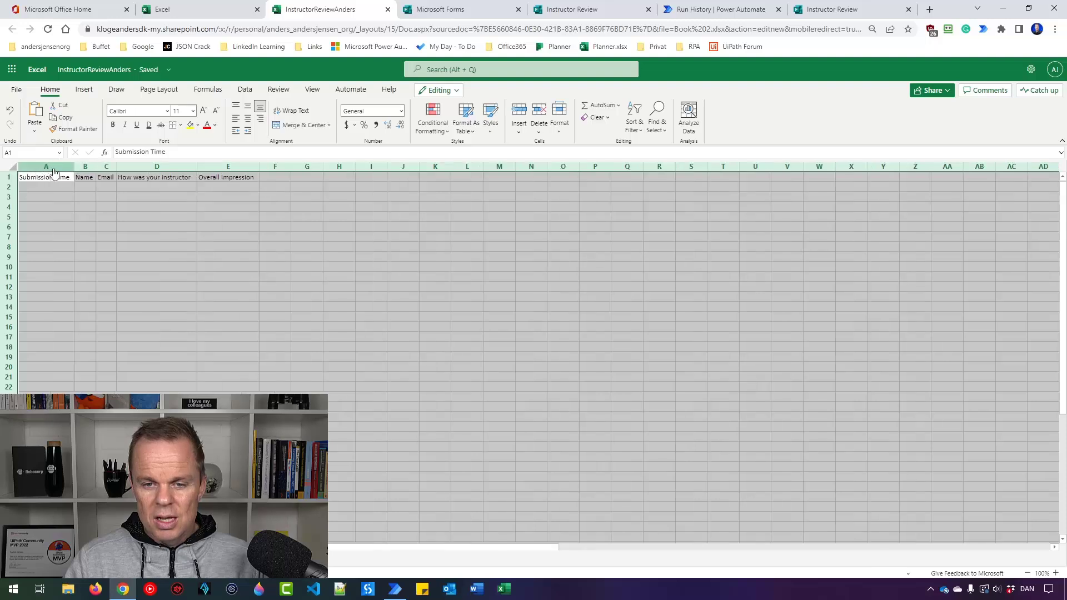
click(110, 216)
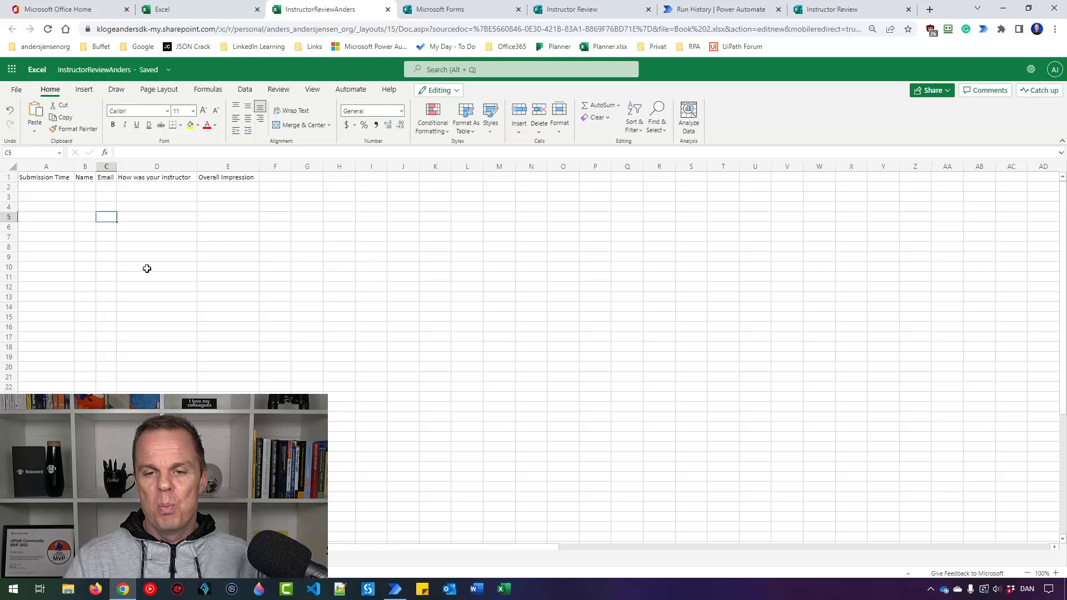
Format A1:E1 as a table in a blue light style with My table has headers ticked
click(47, 179)
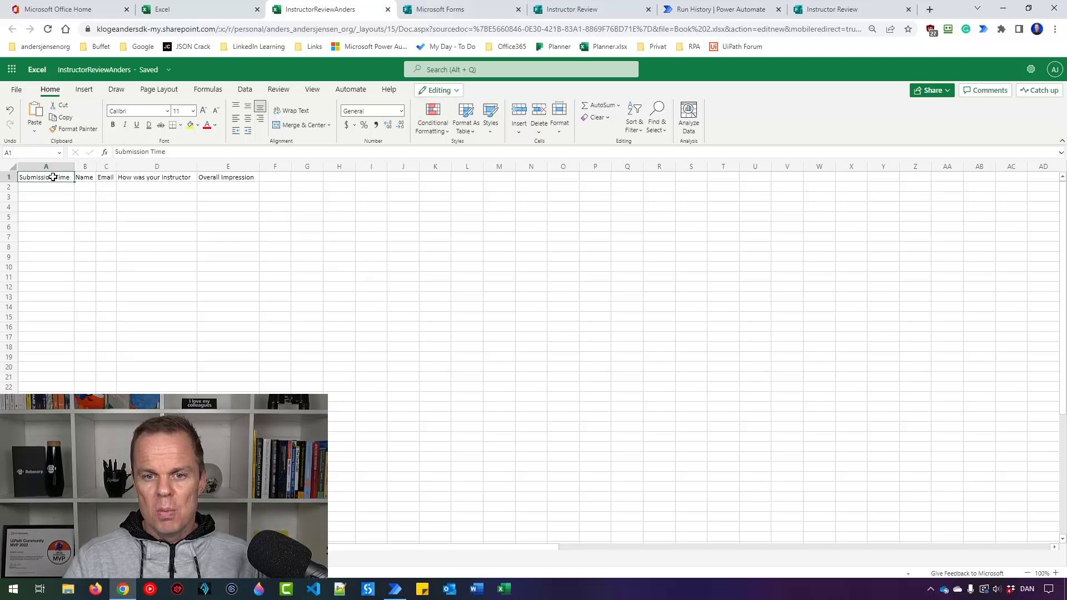
drag(53, 177, 227, 178)
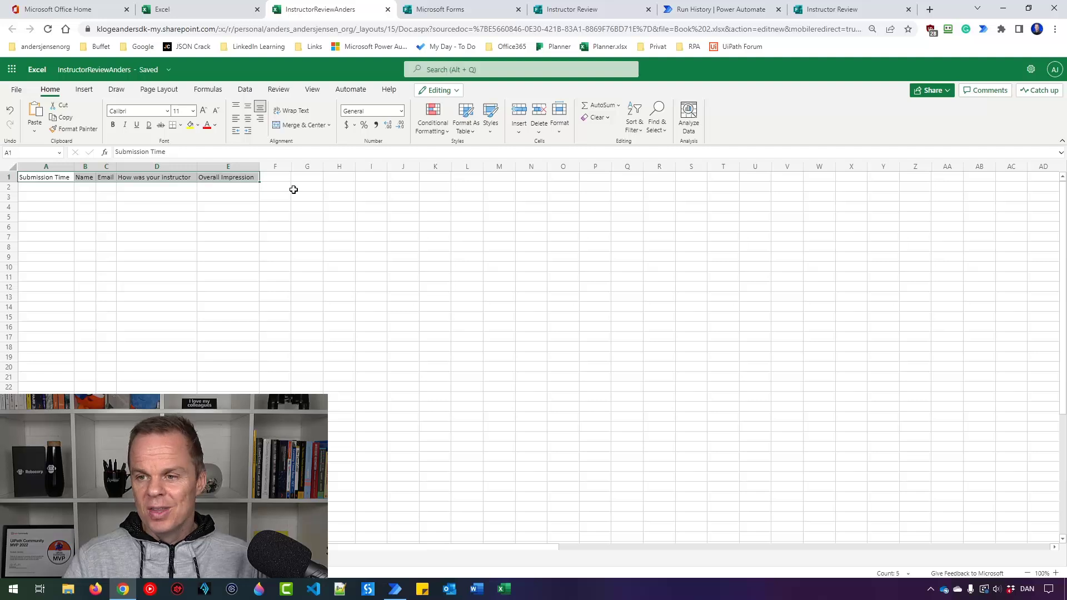
click(471, 134)
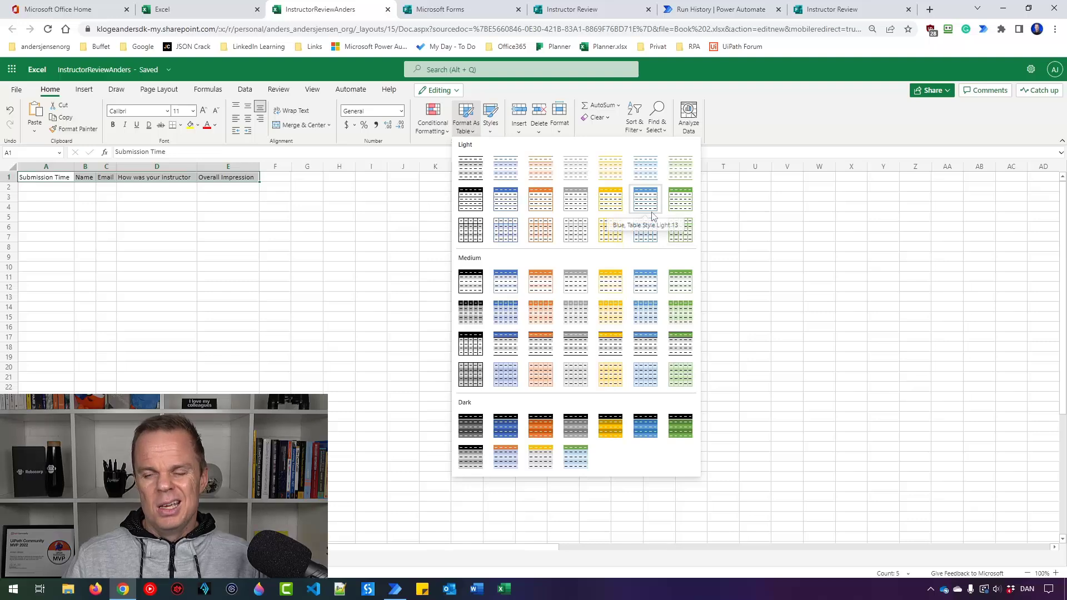
click(646, 199)
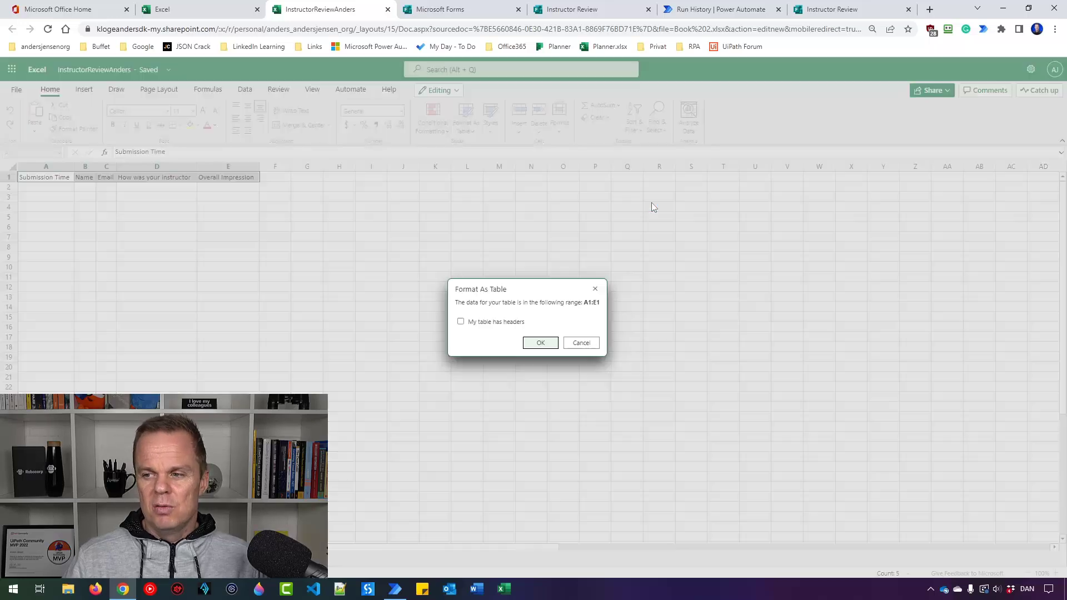
click(478, 322)
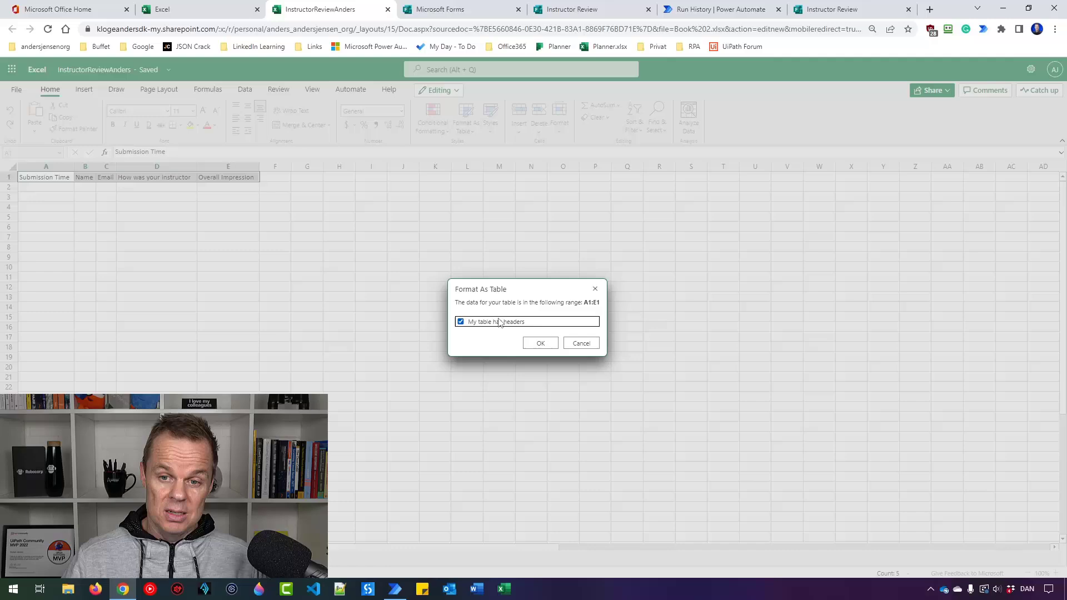
click(539, 343)
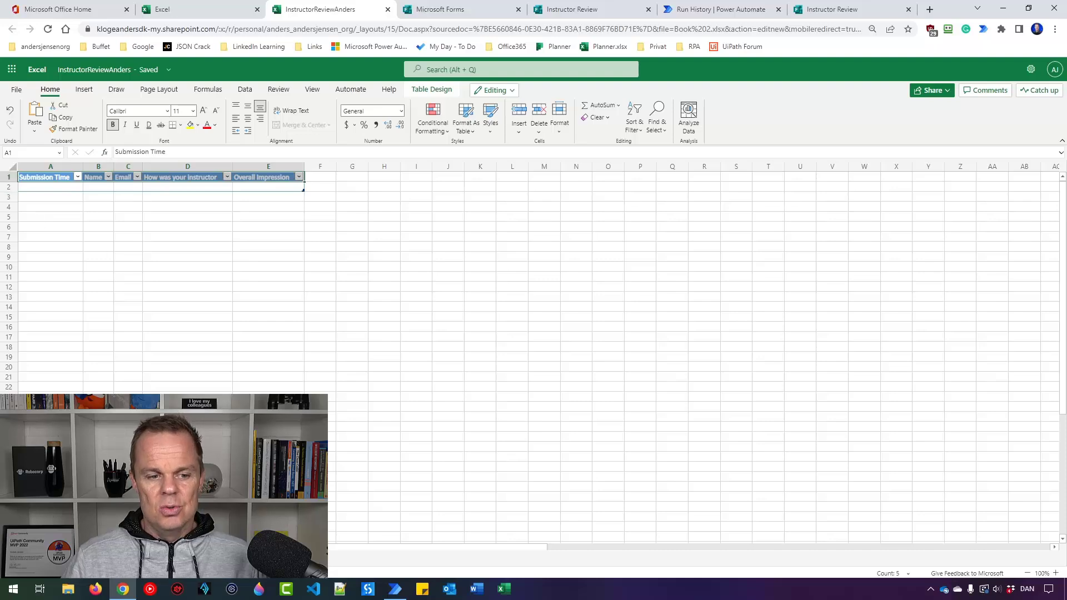
scroll(149, 307, down, 4)
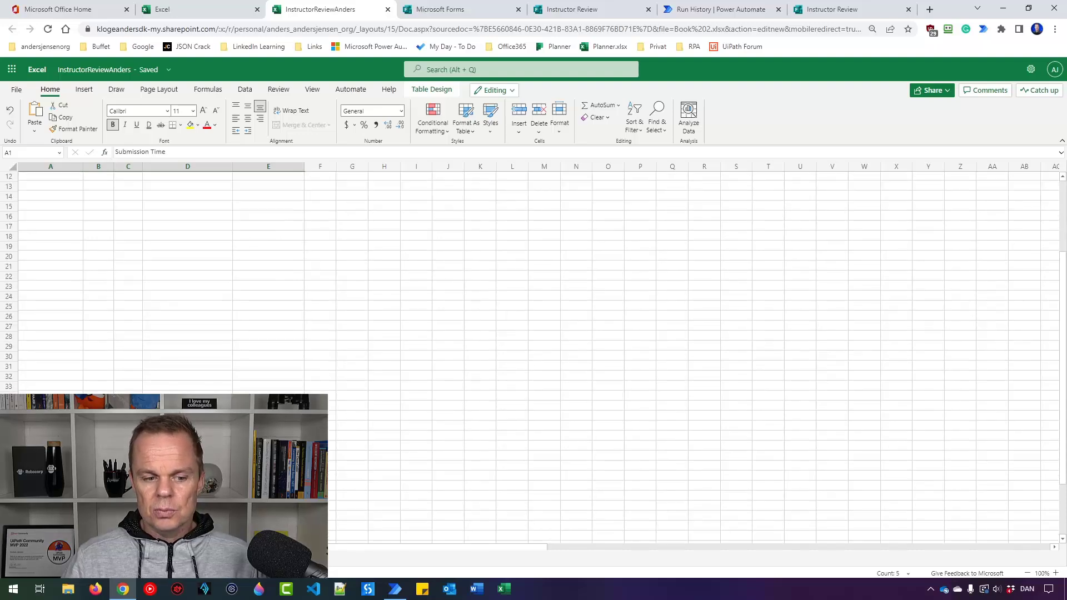
Reopen the InstructorReview flow and add an 'Add a row into a table' action after Get response details
click(686, 16)
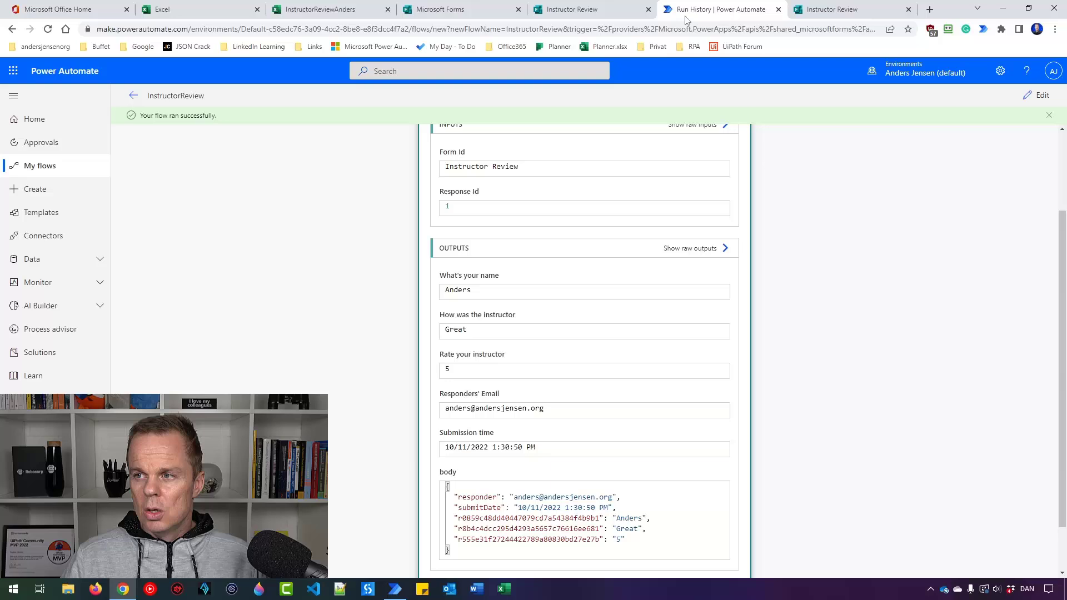
click(1037, 95)
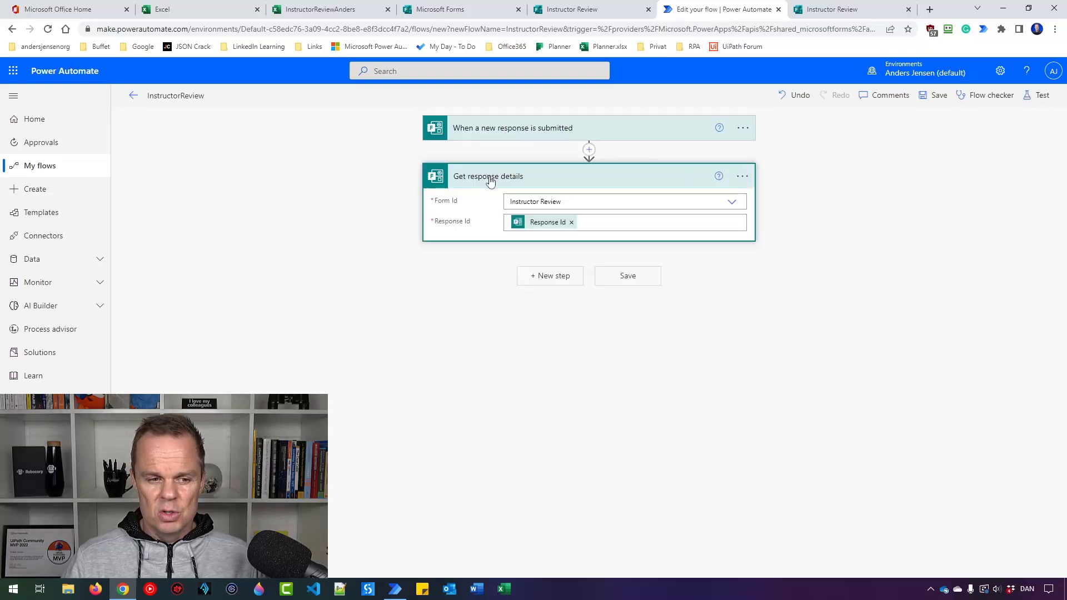
click(546, 288)
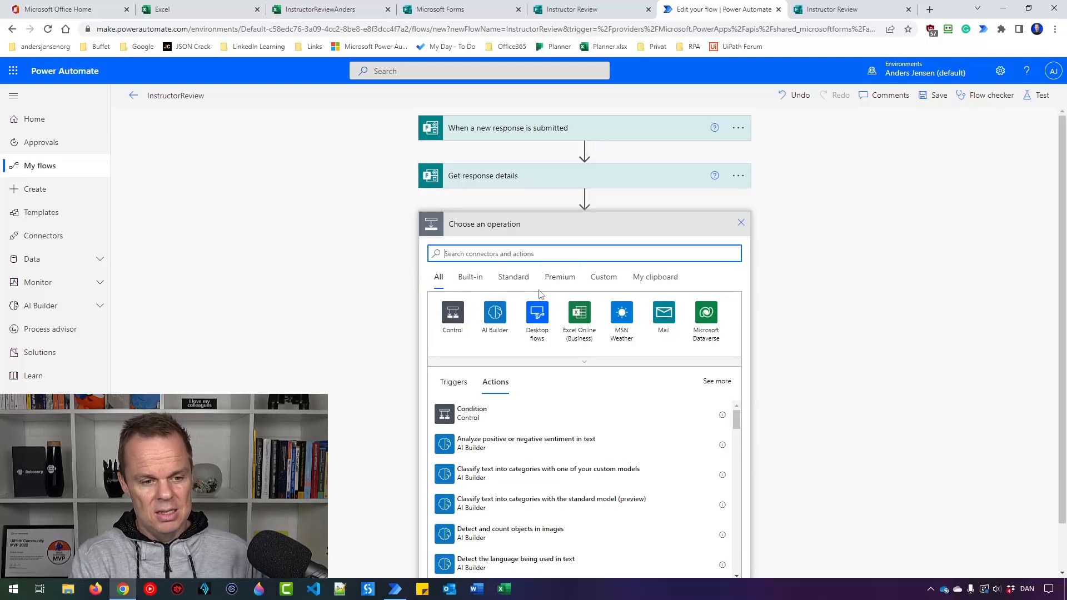
text(add a r)
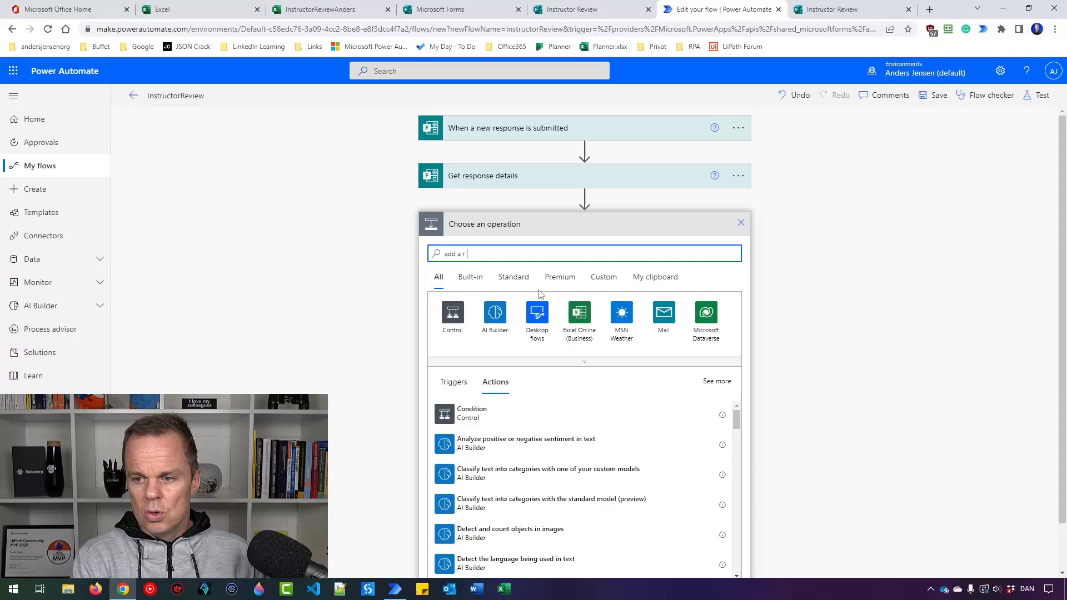
text(ow into)
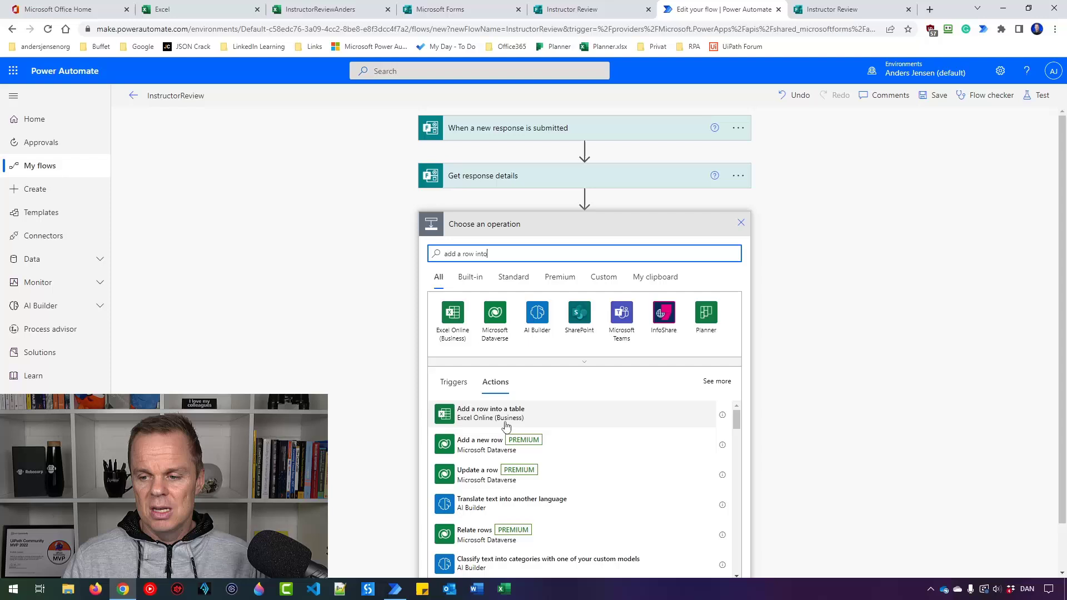
click(506, 426)
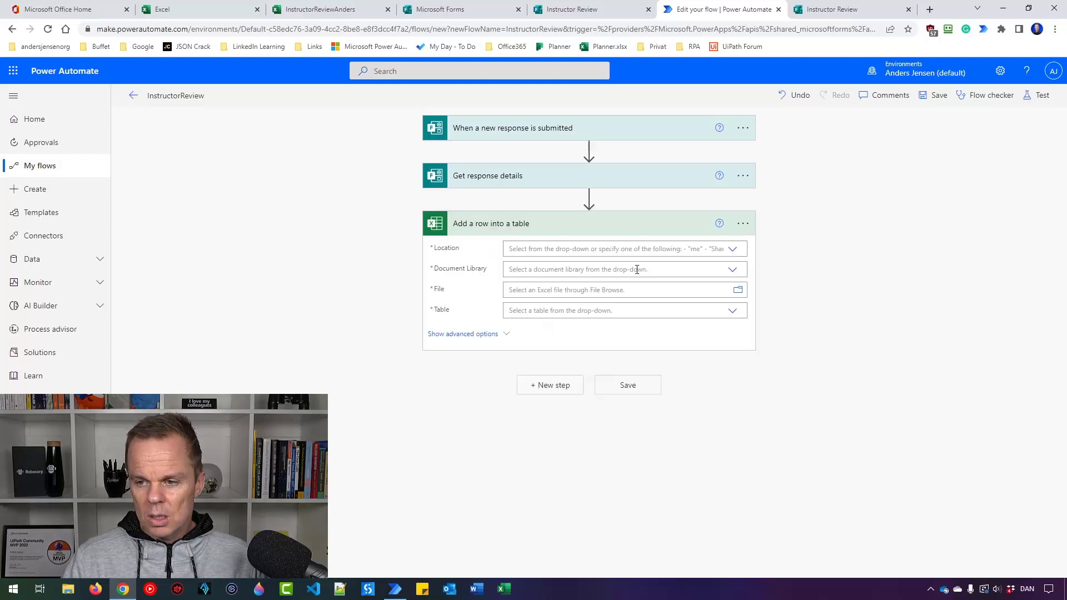
Set the location to OneDrive for Business and the document library to OneDrive, then pick a workbook
click(733, 250)
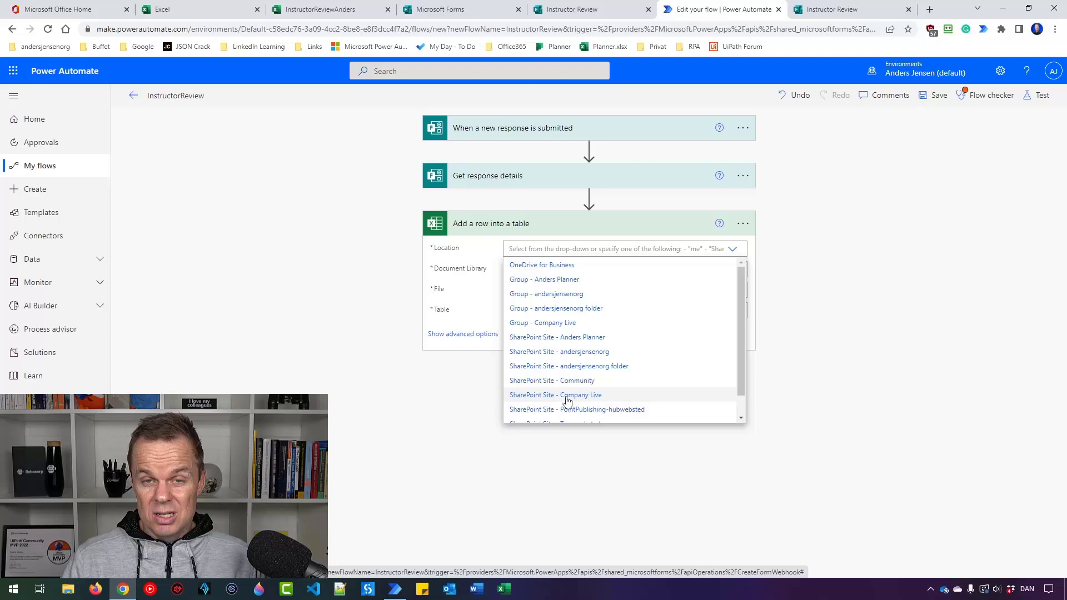
click(559, 270)
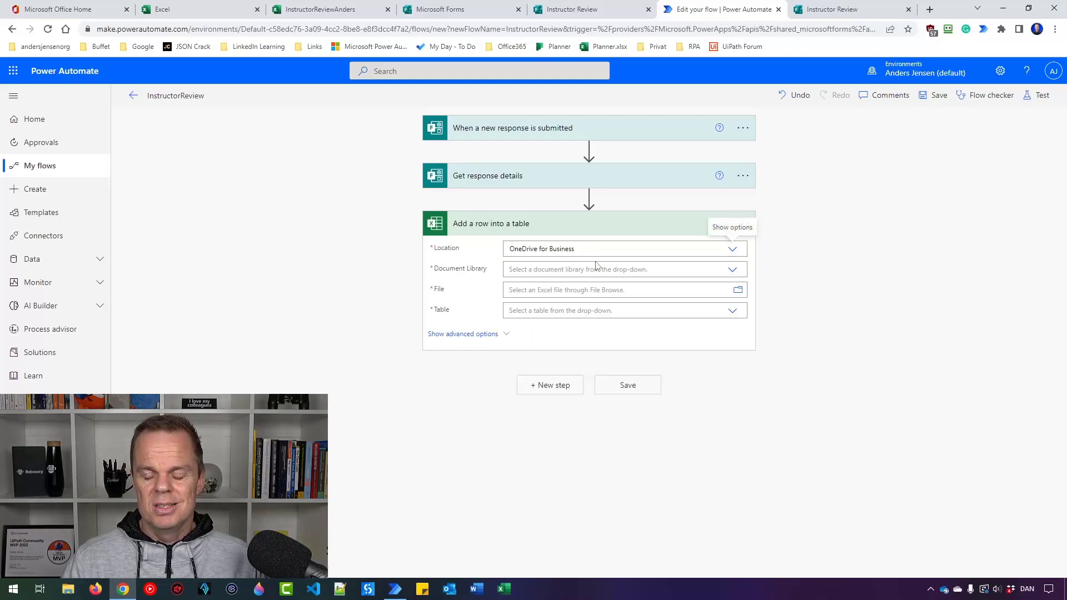
click(732, 270)
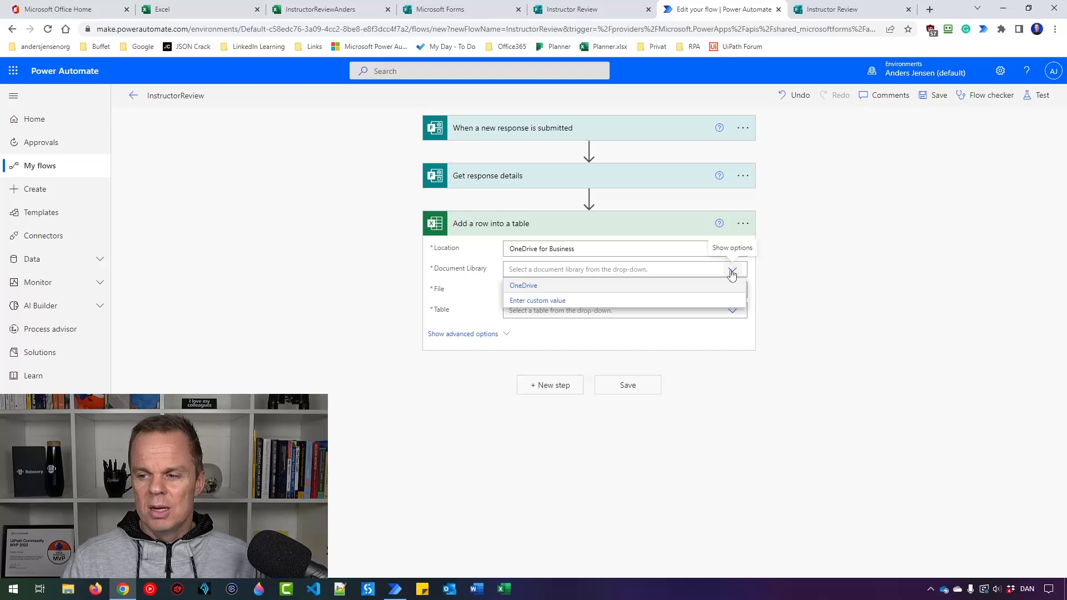
click(621, 287)
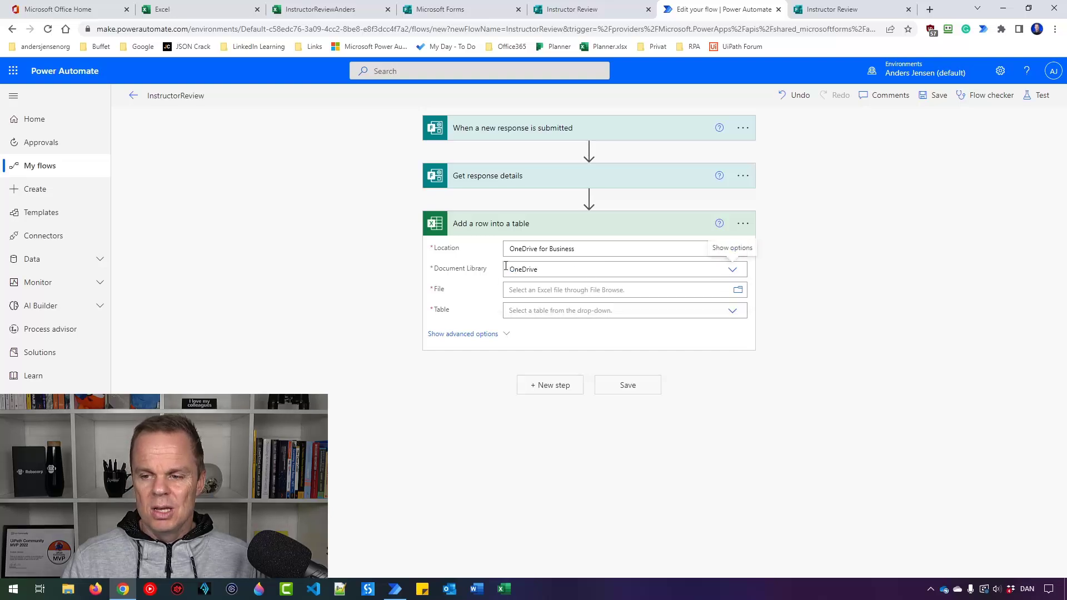
click(738, 291)
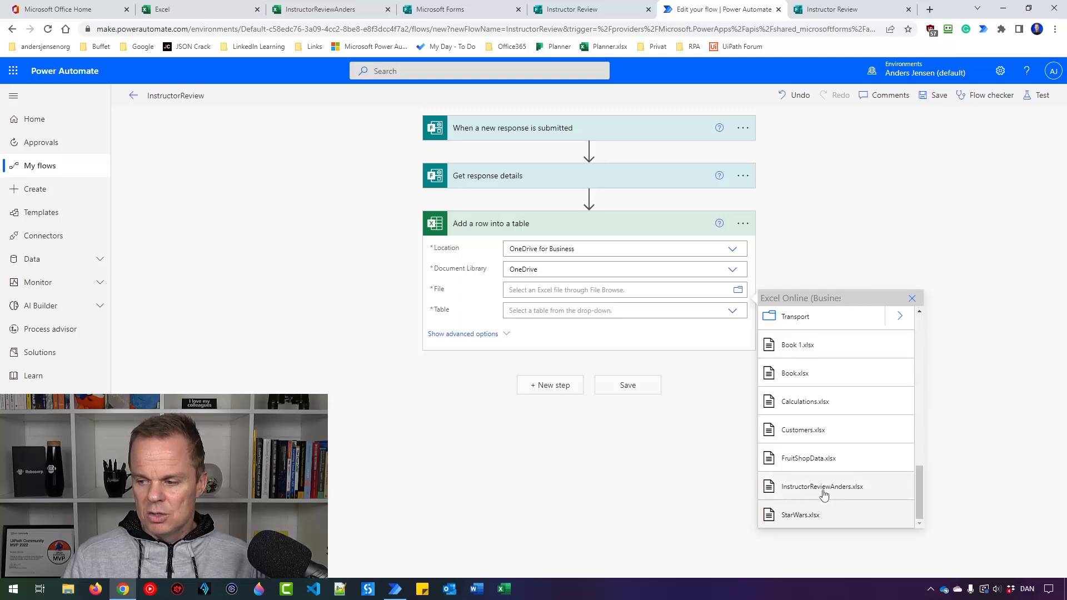
click(851, 496)
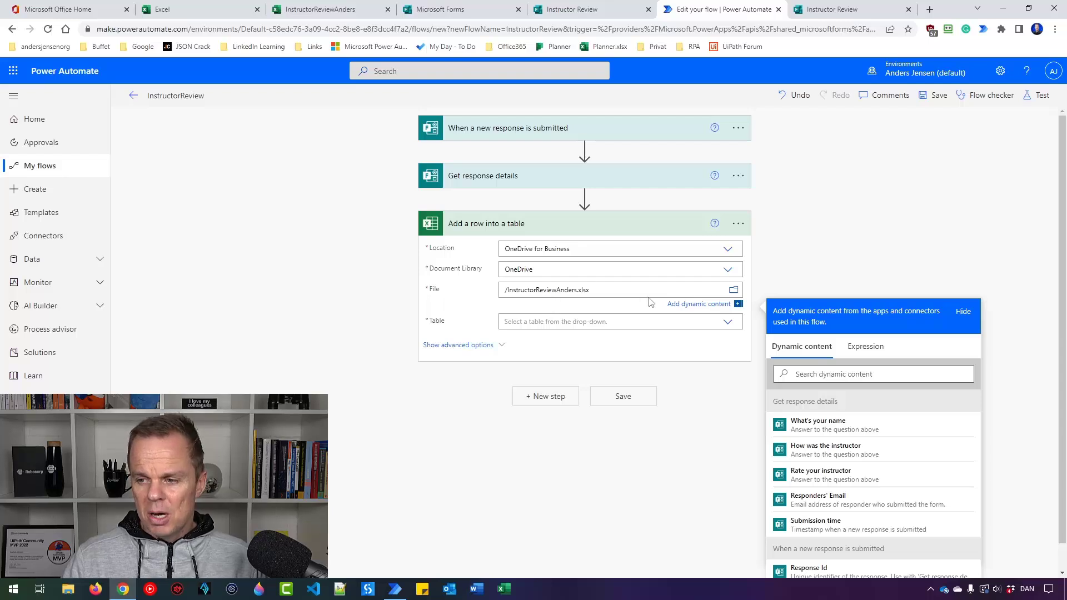
key(ctrl+a)
key(BackSpace)
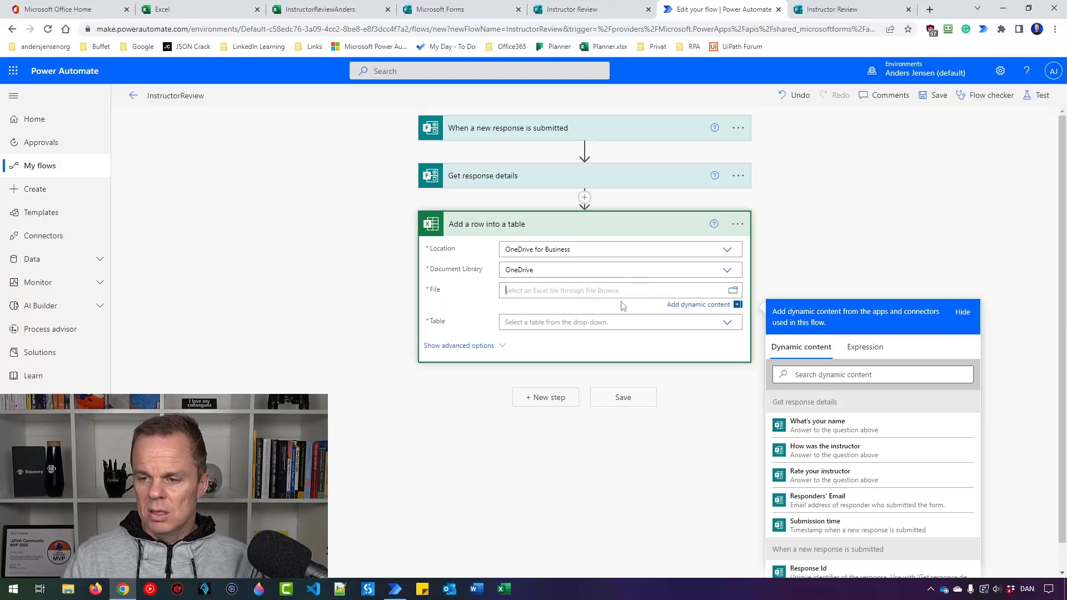
Reselect InstructorReviewAnders.xlsx as the file and choose Table1 as the table
click(731, 294)
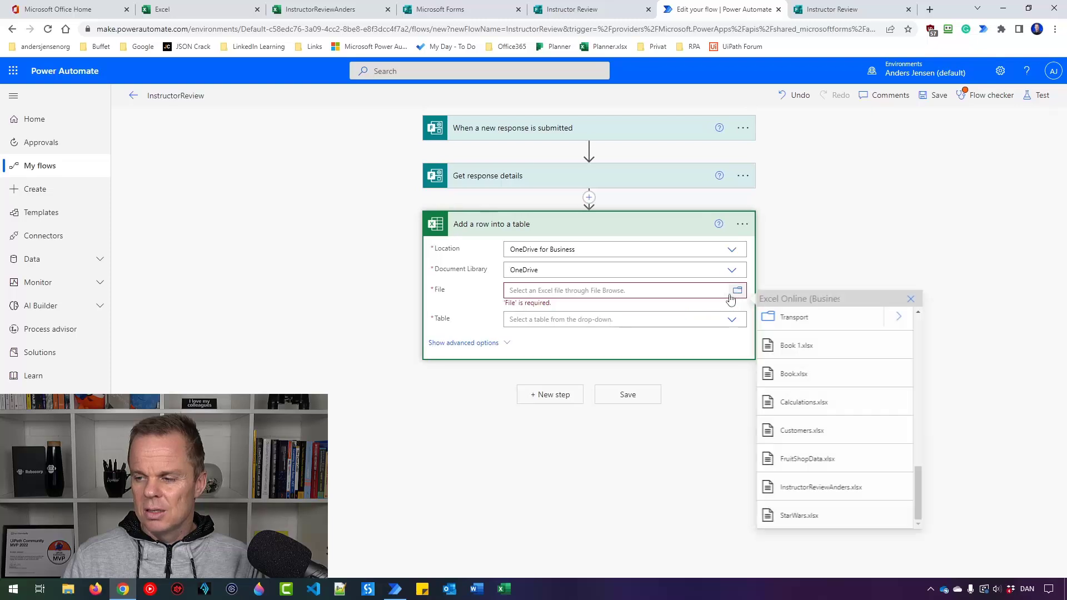
scroll(828, 371, up, 10)
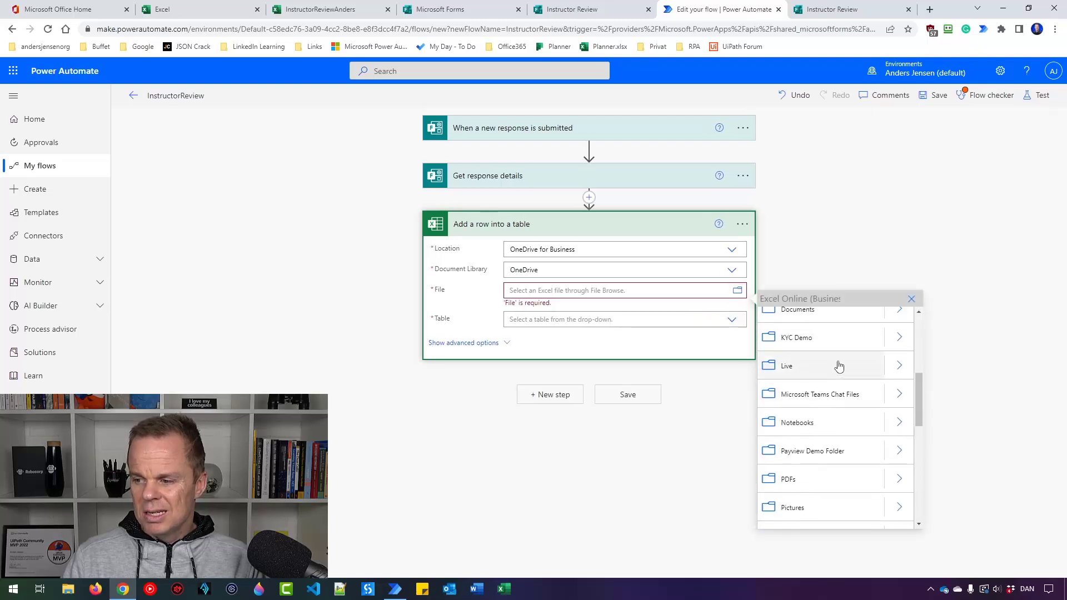
scroll(837, 358, up, 2)
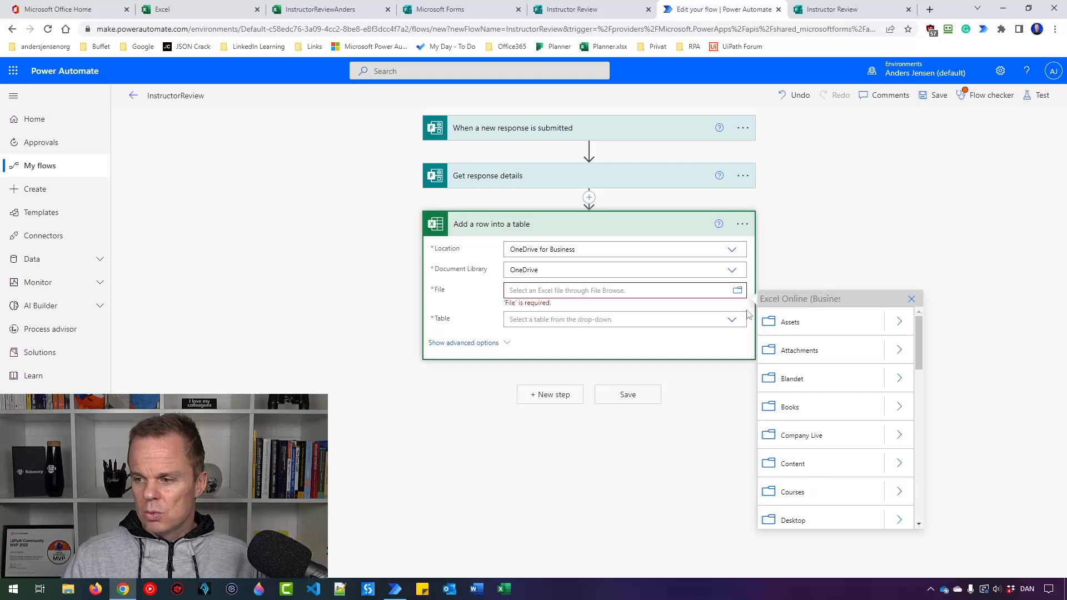
click(737, 290)
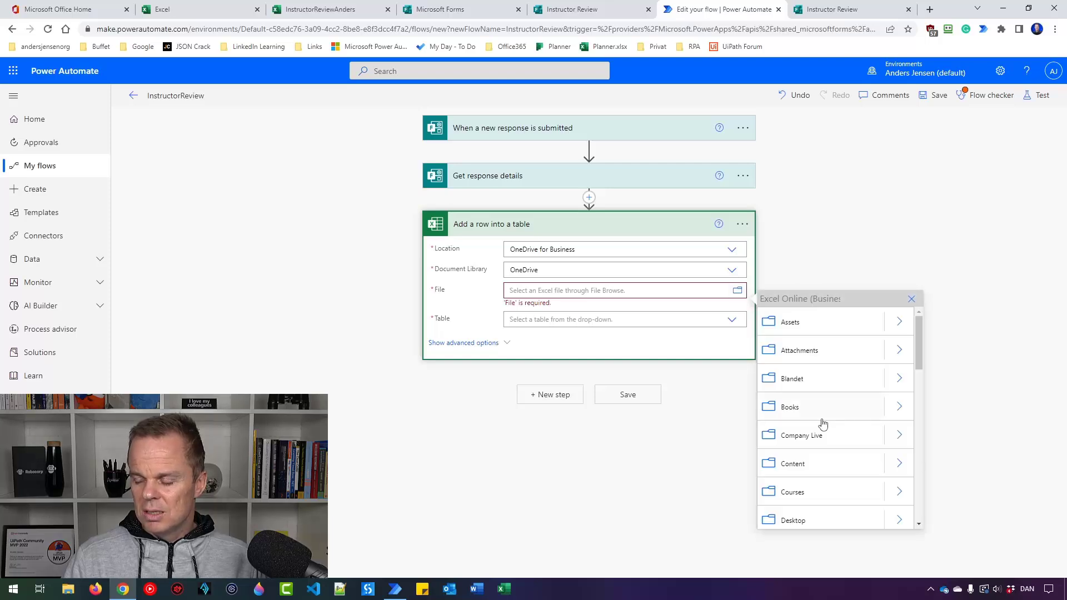
scroll(824, 425, down, 10)
click(834, 495)
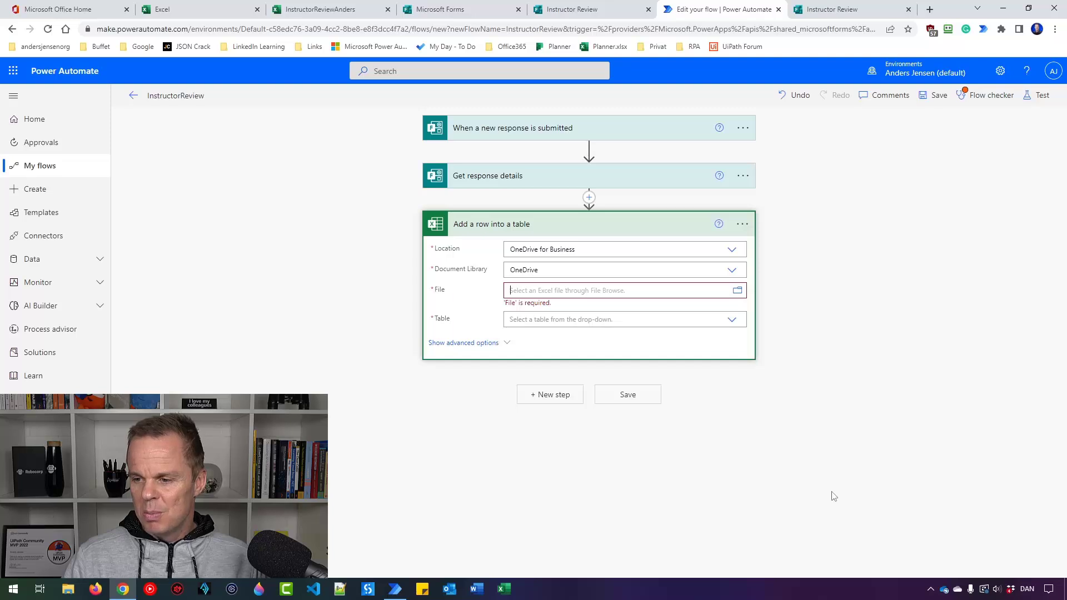
click(727, 323)
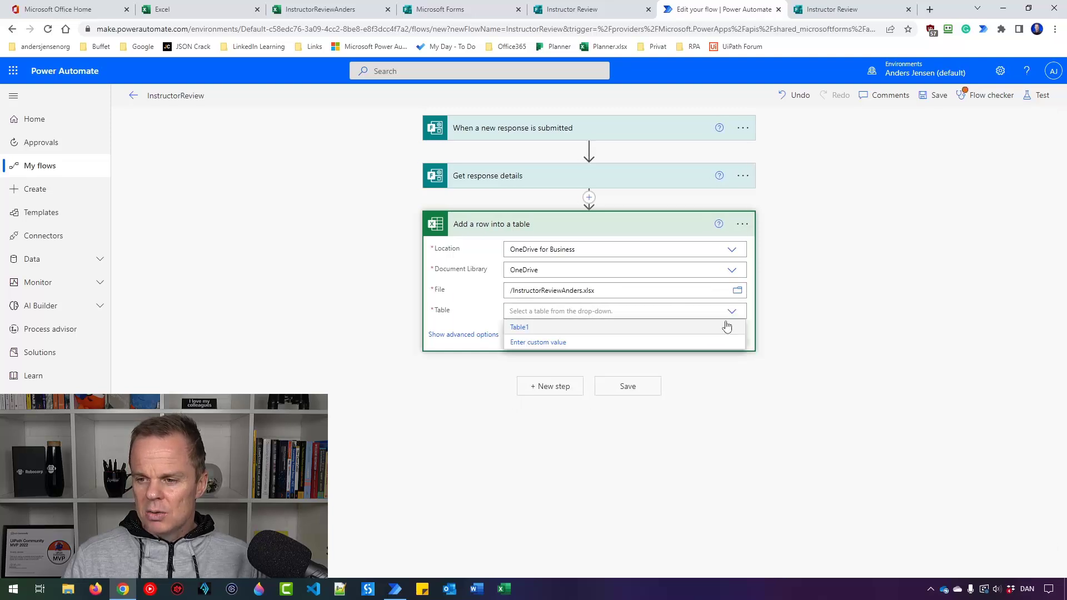
click(522, 328)
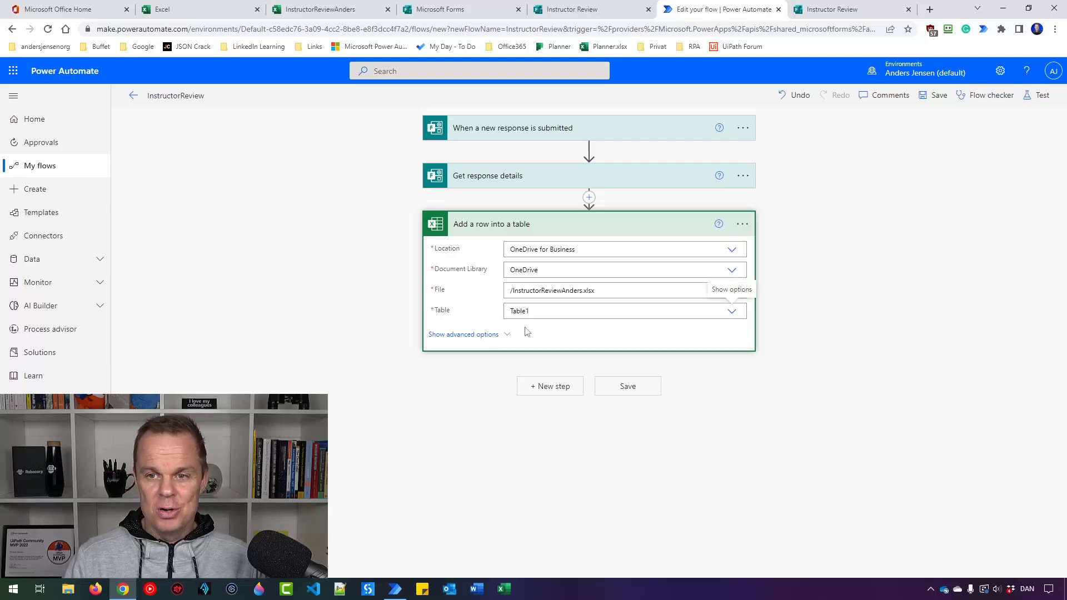
click(307, 13)
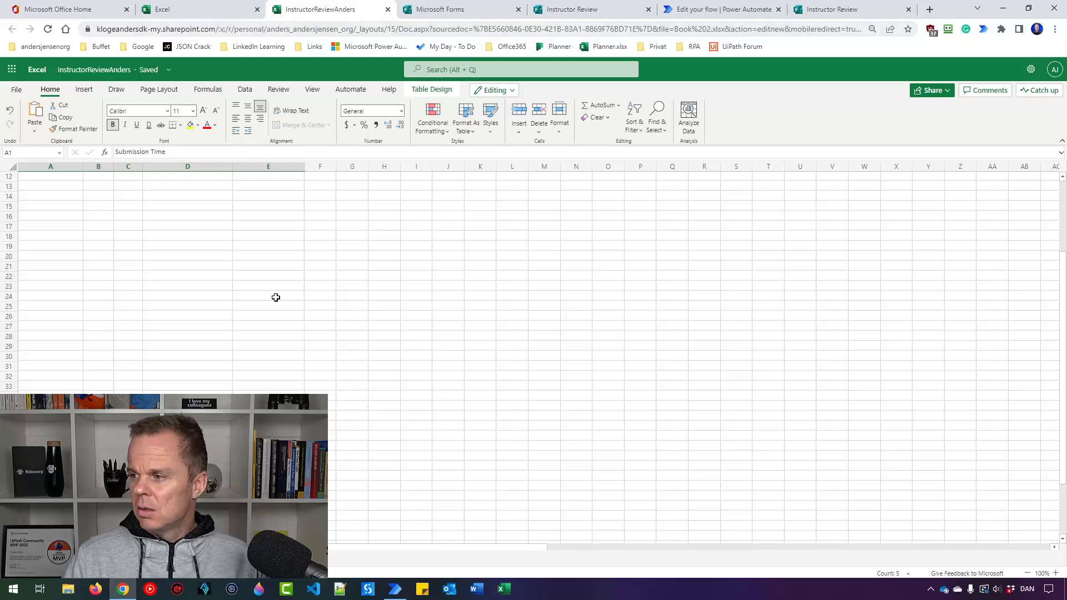
Check in Table Design that the response table is named Table1, then return to the flow
scroll(276, 297, up, 4)
click(136, 203)
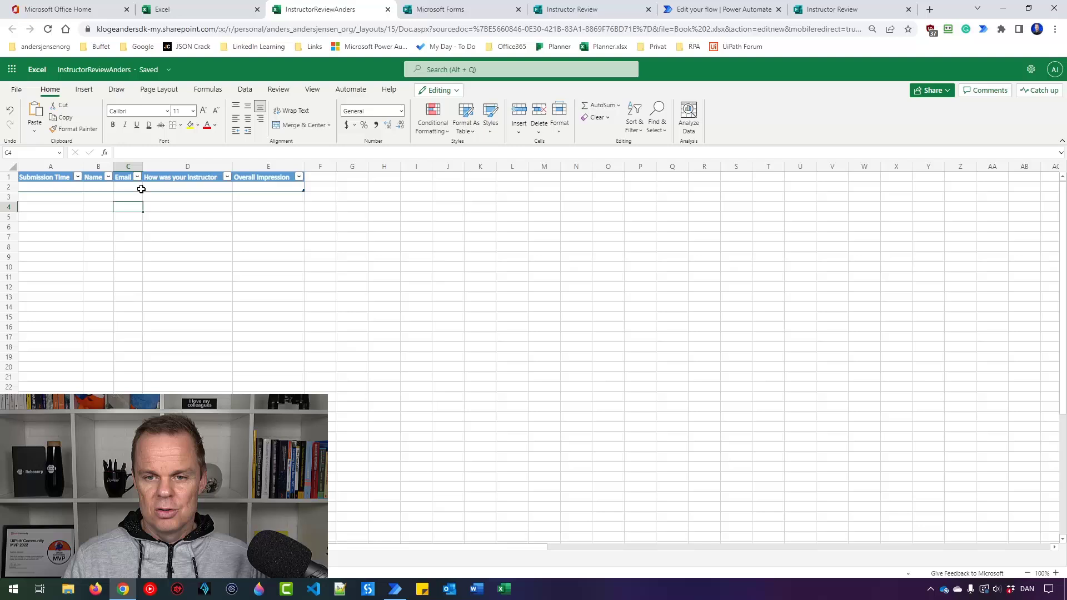
click(156, 187)
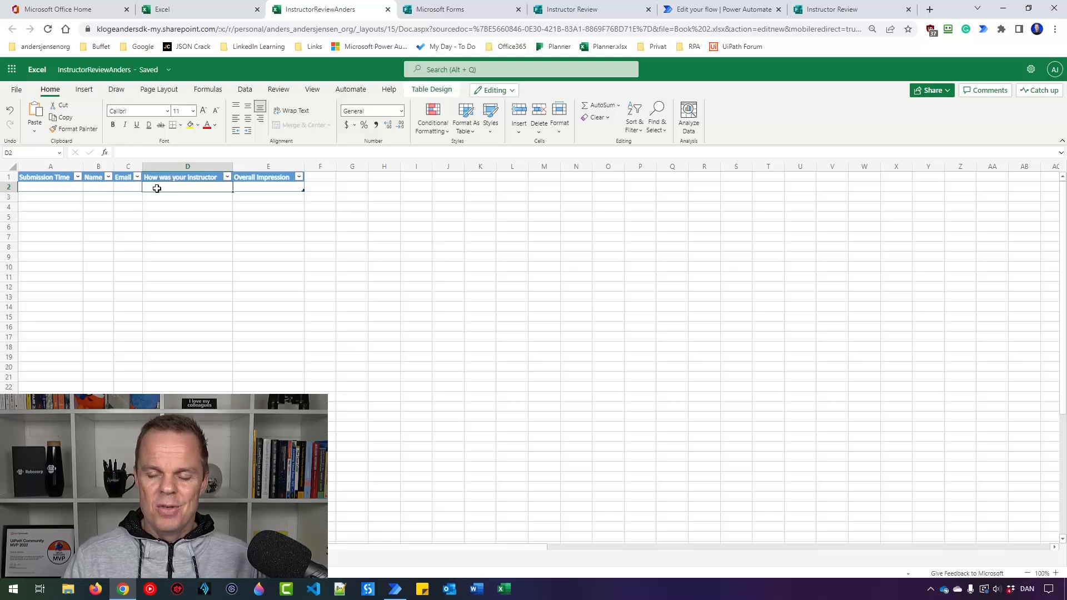
click(432, 90)
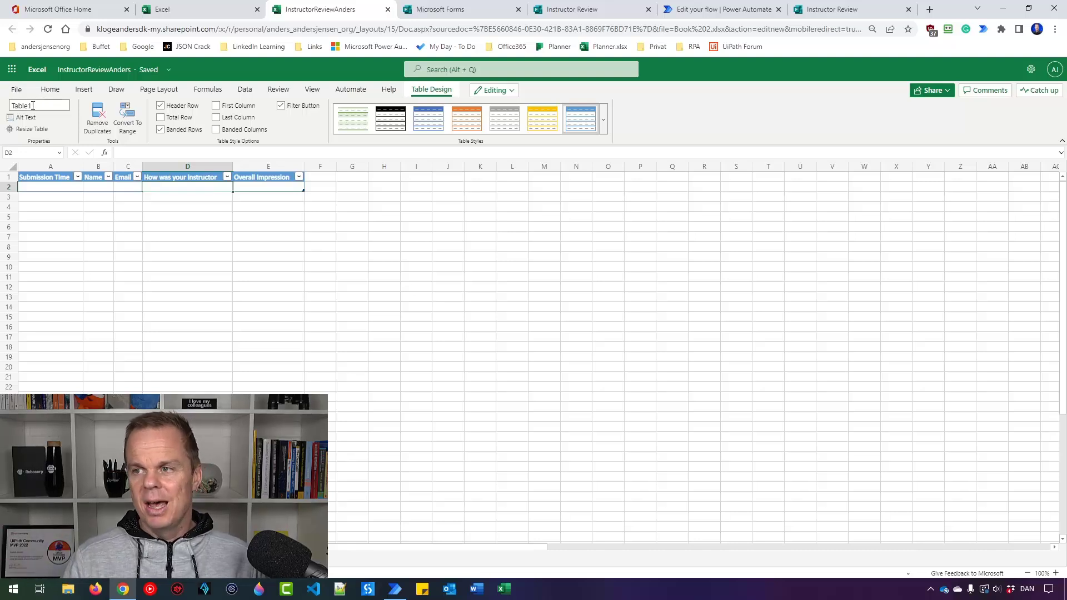
click(717, 9)
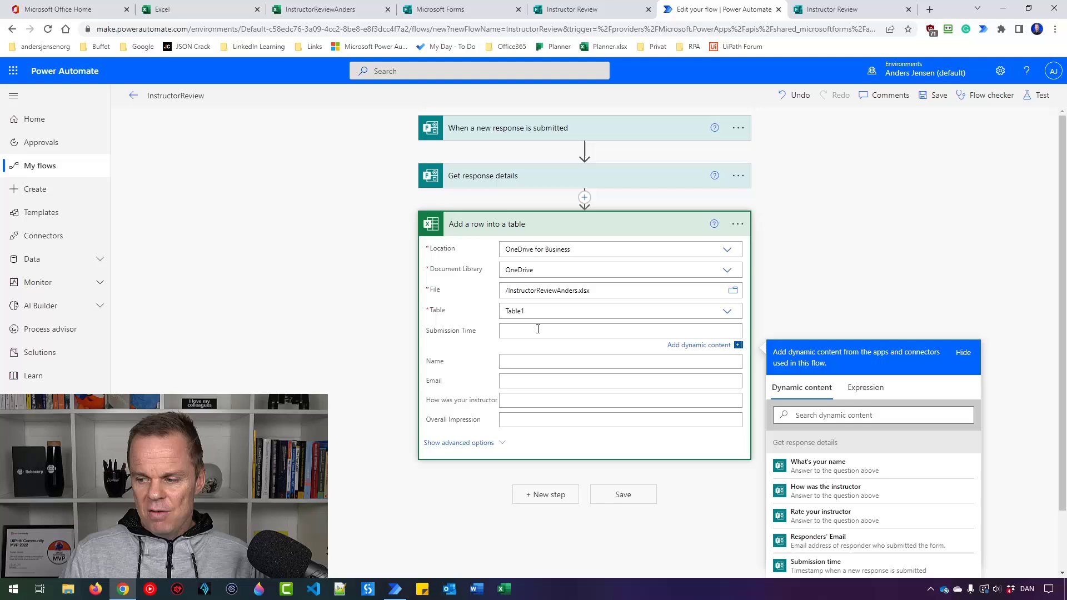
Map Submission Time to the response's Submission time and Name to What's your name
scroll(822, 493, down, 1)
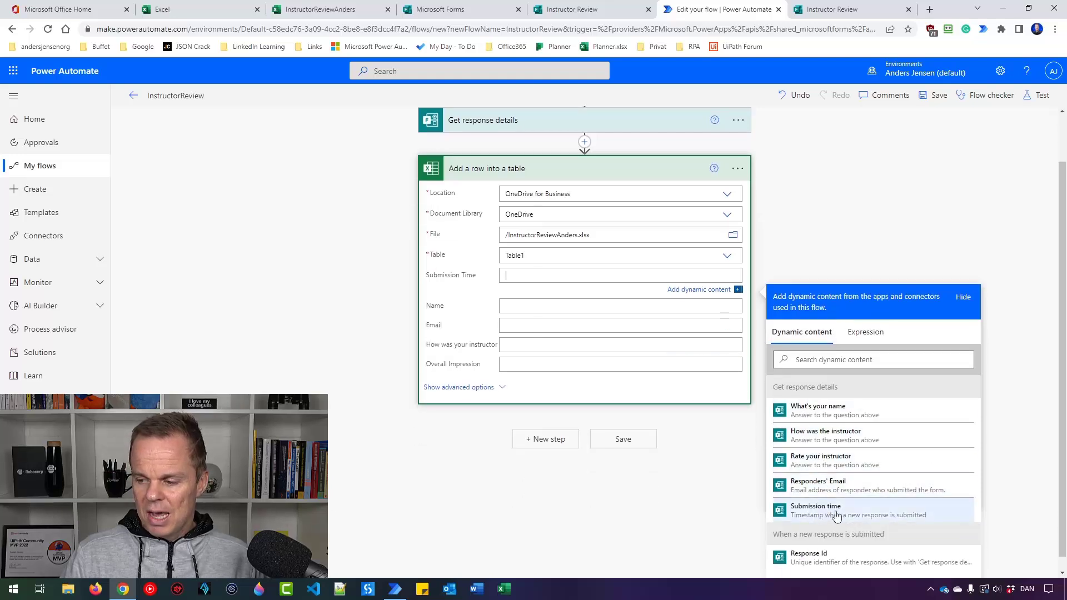
click(699, 290)
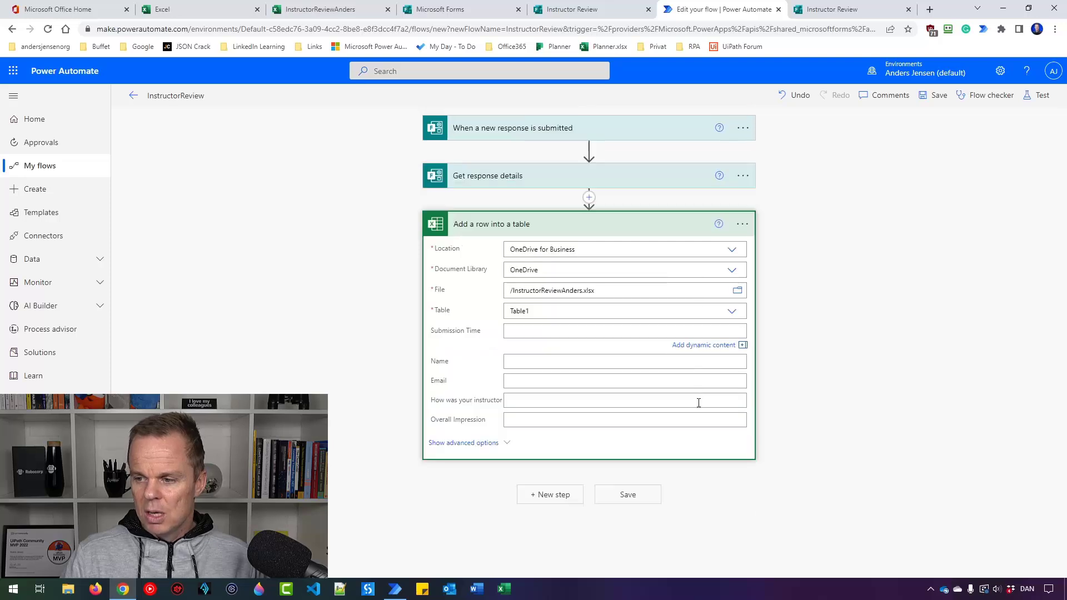
click(693, 347)
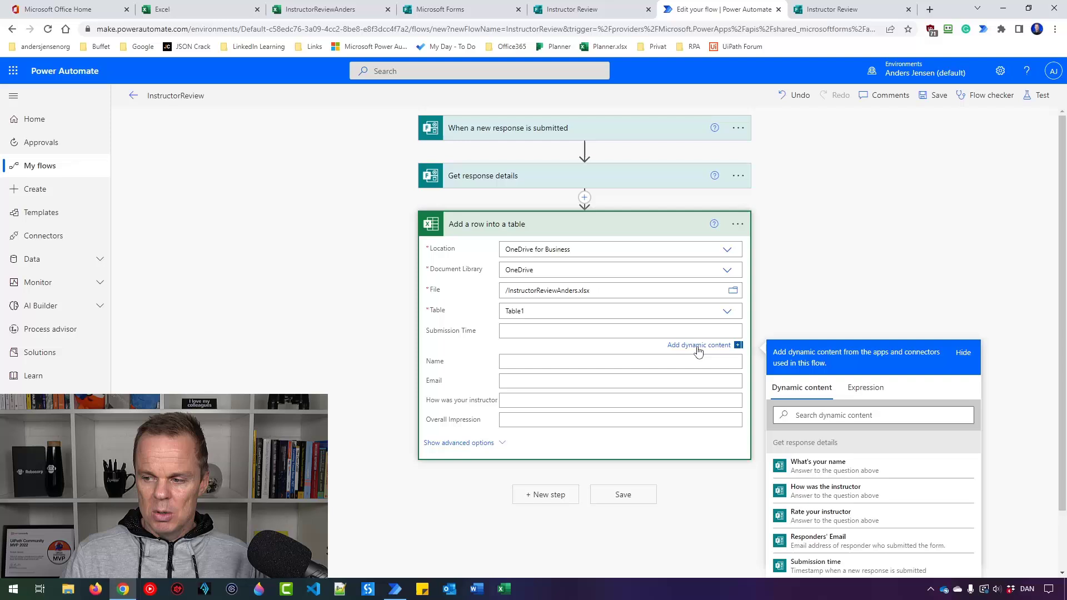
click(815, 565)
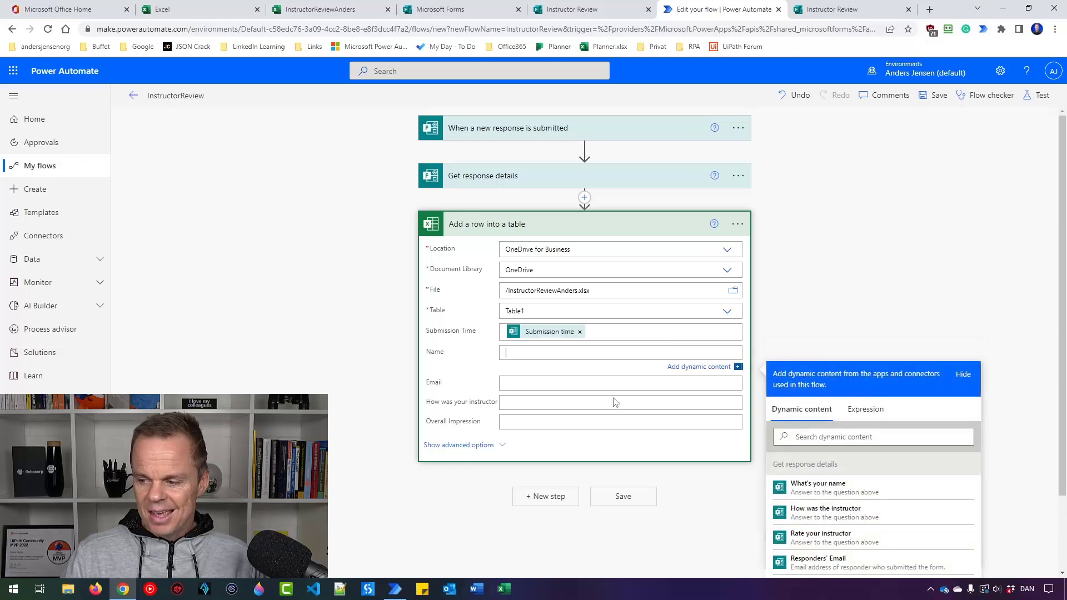
click(843, 490)
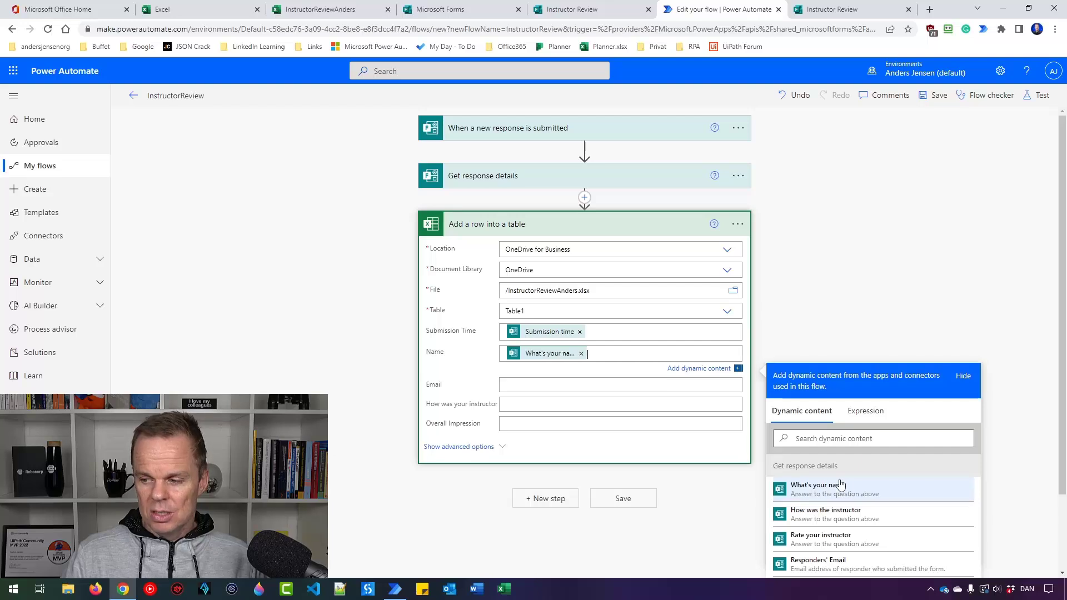
click(609, 15)
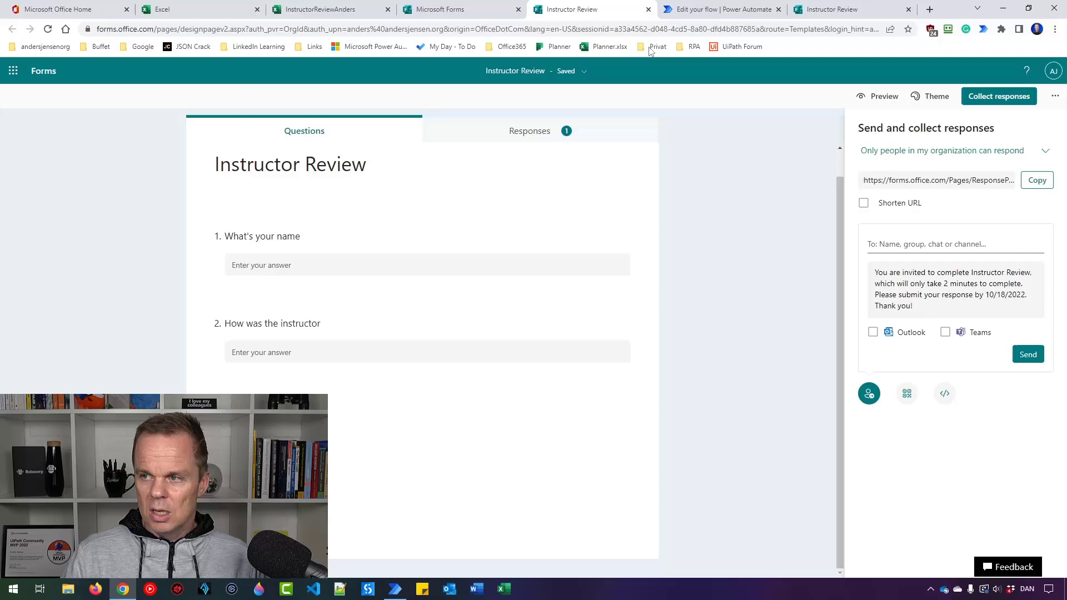
click(720, 9)
Map Email to Responders' Email and both rating columns to Rate your instructor
click(535, 375)
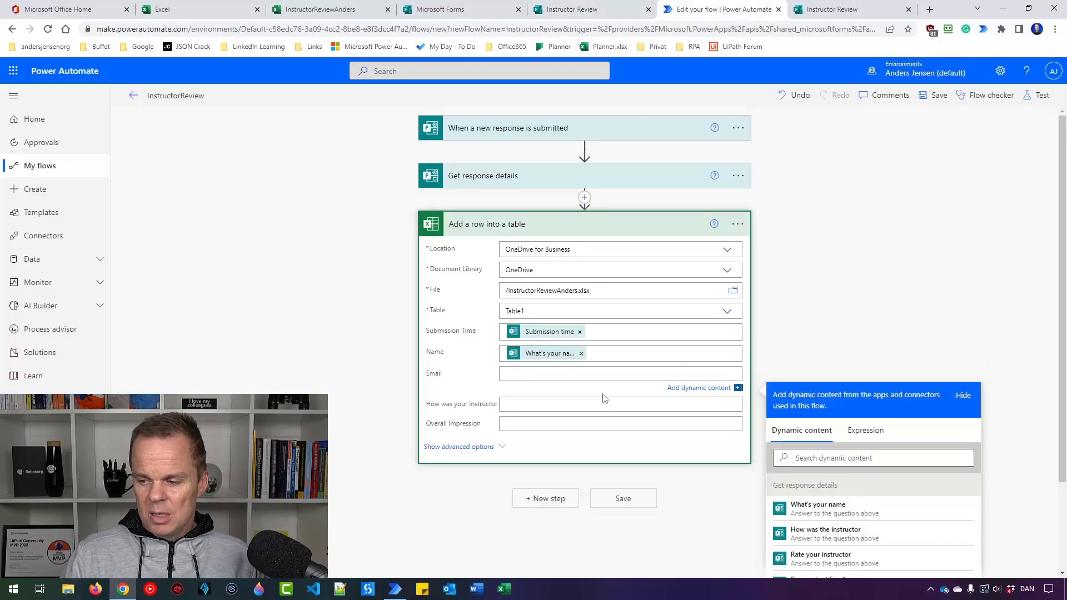
scroll(604, 398, down, 1)
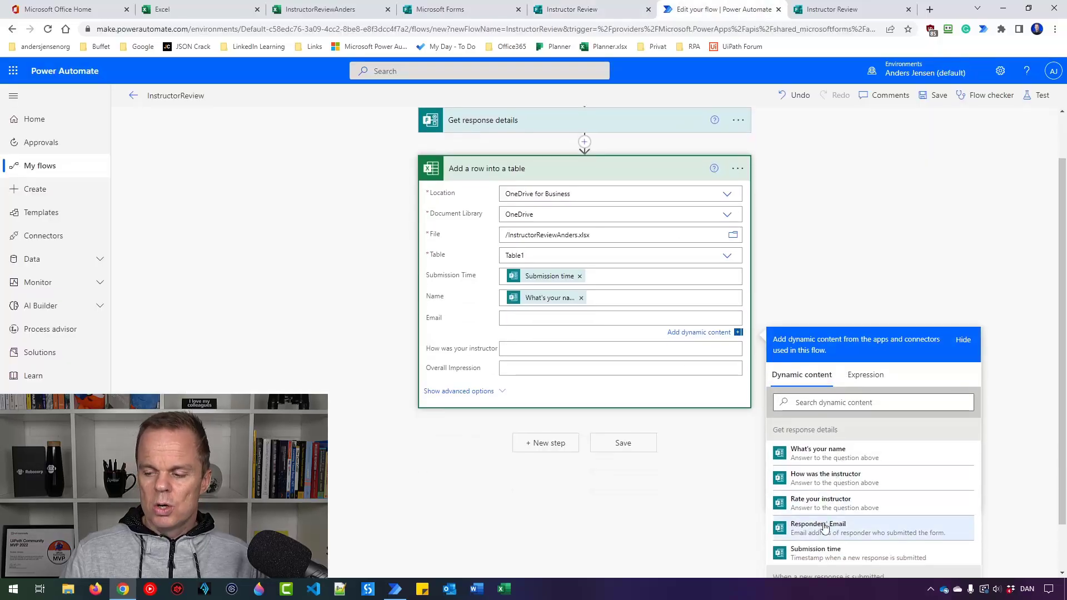
click(825, 528)
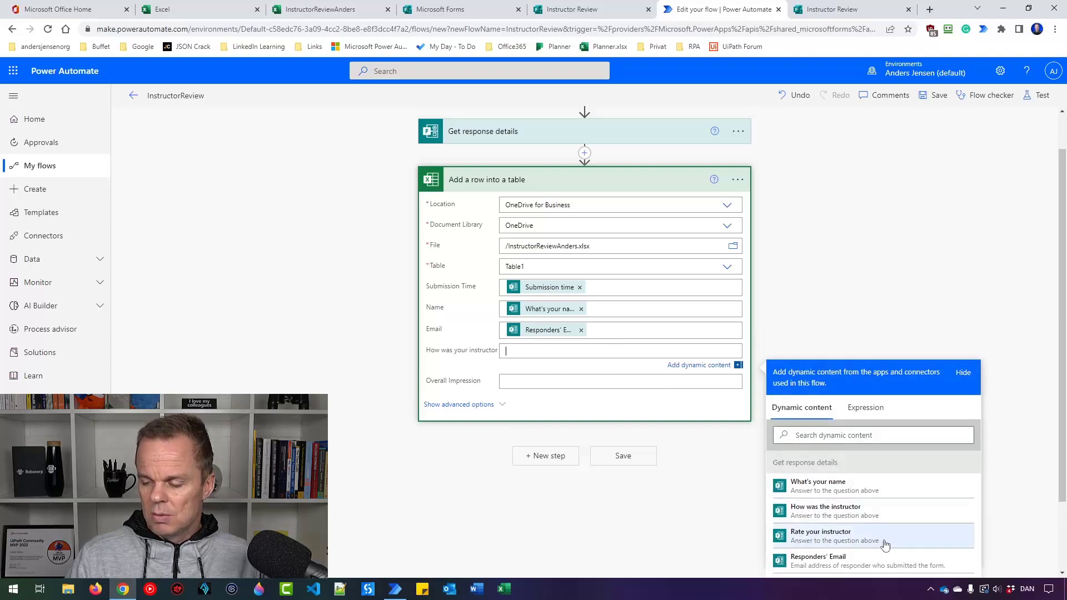
click(859, 537)
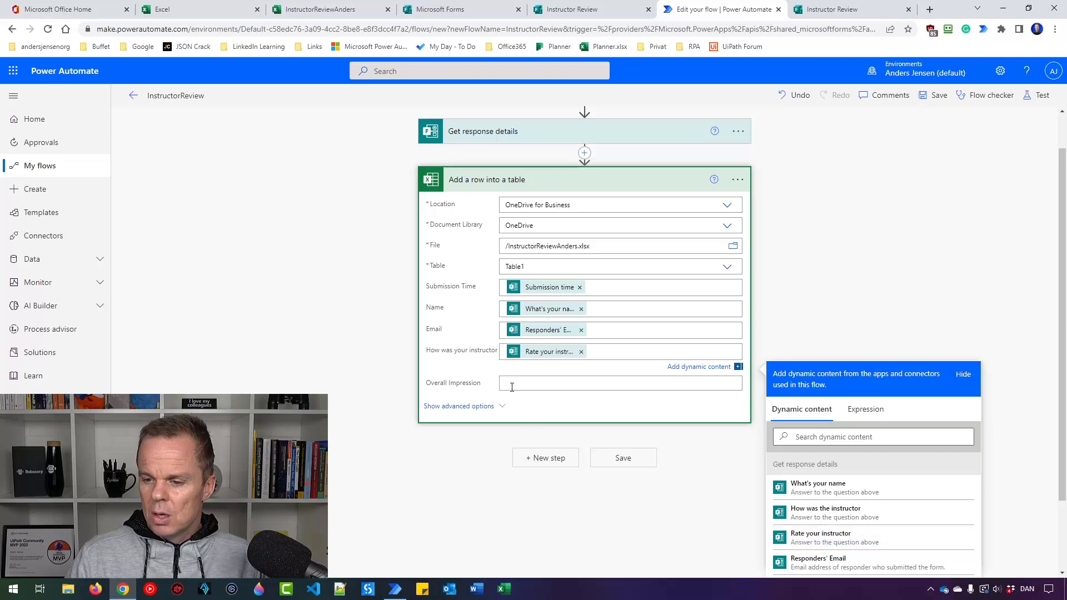
scroll(882, 522, down, 3)
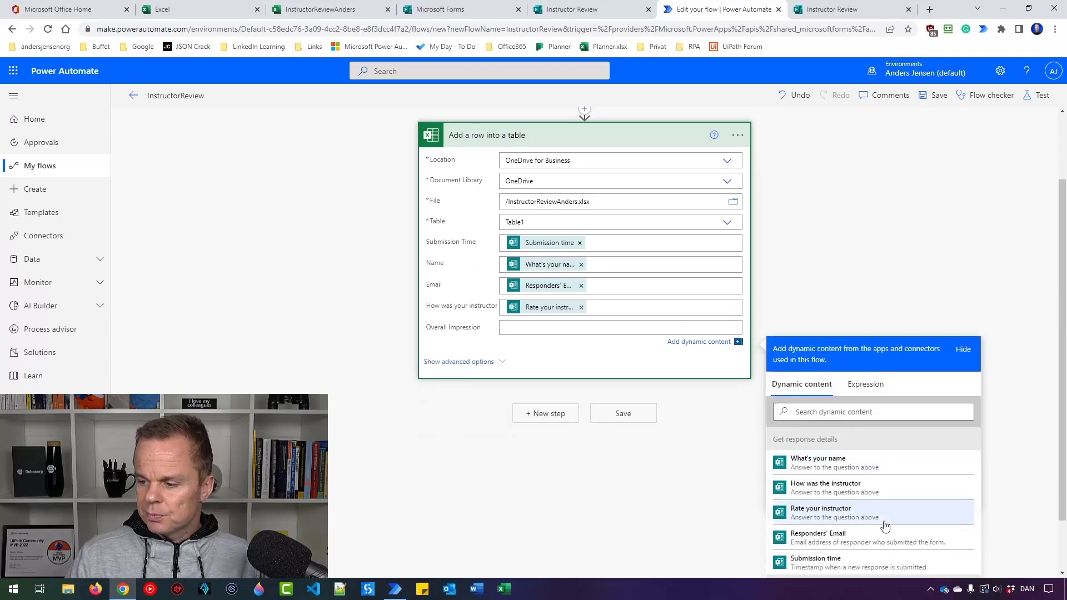
click(860, 460)
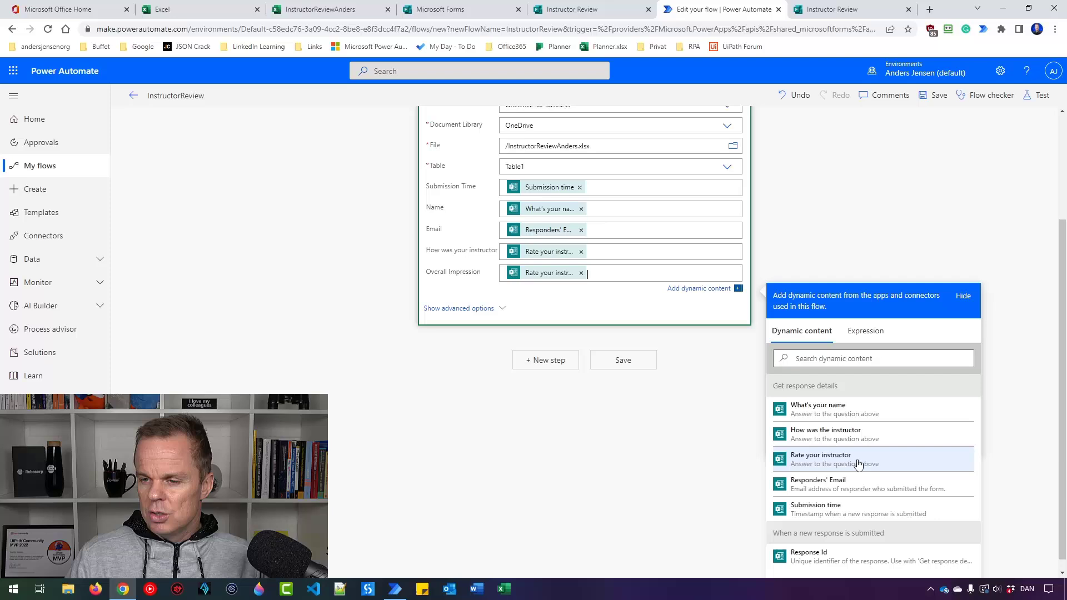
Swap the Rate your instructor token in How was your instructor for How was the instructor
click(578, 9)
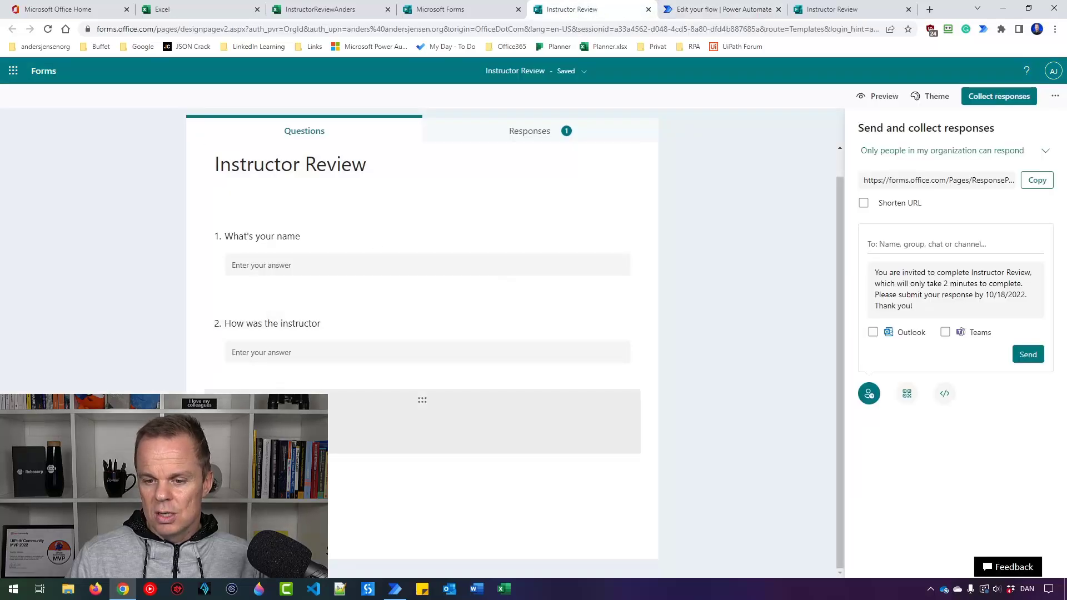
click(318, 10)
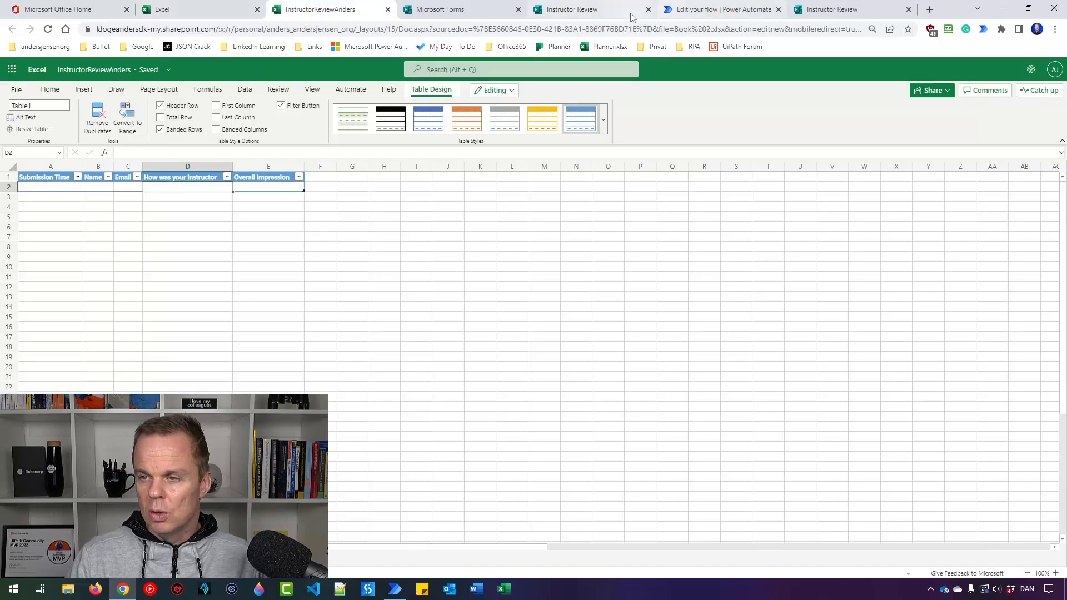
mouse_move(606, 15)
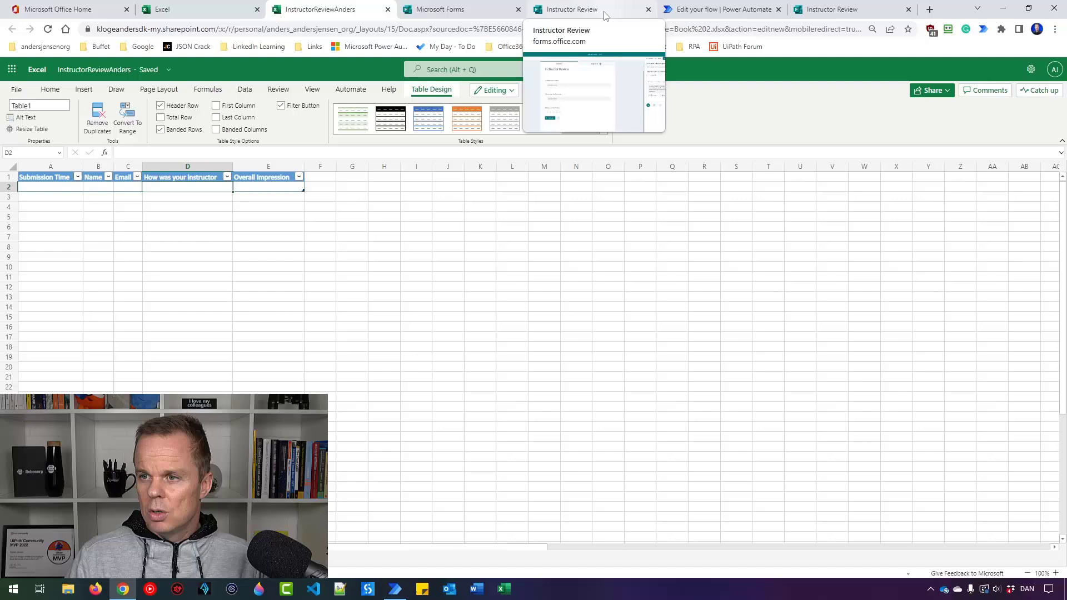
click(717, 10)
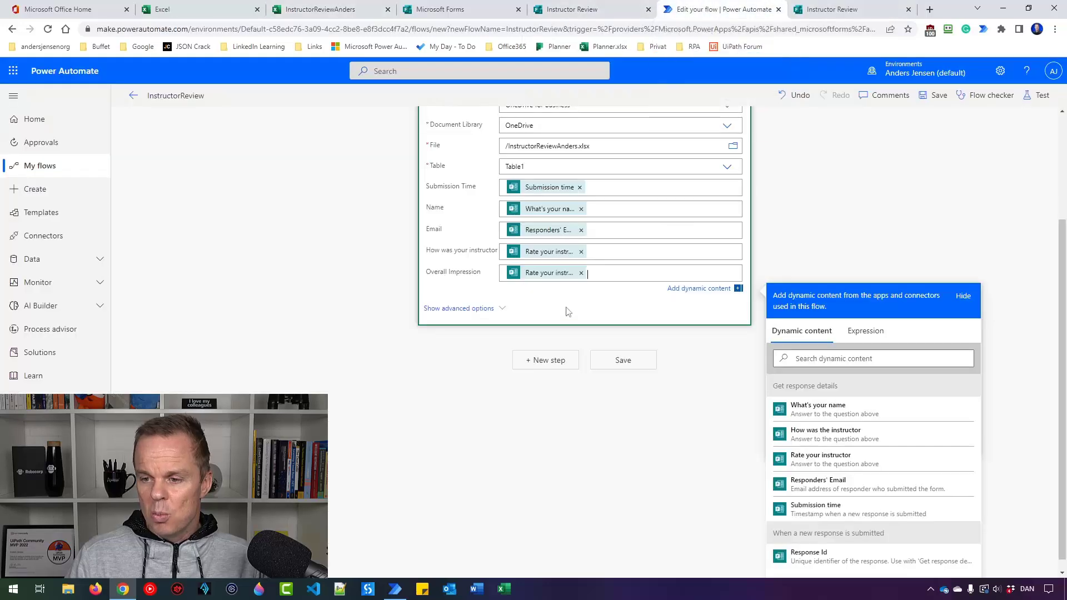
click(581, 252)
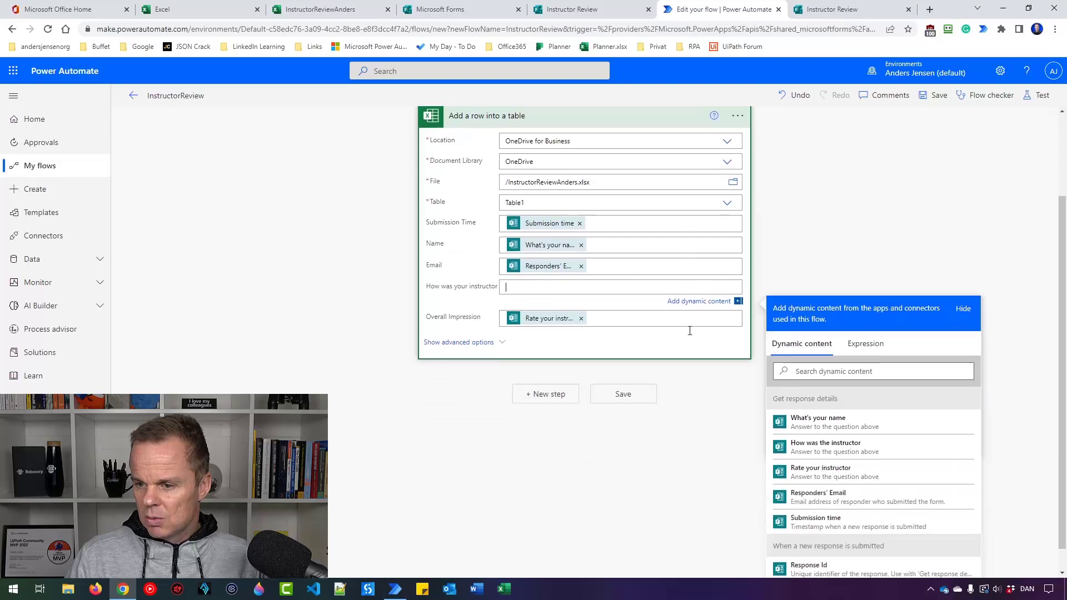
click(827, 445)
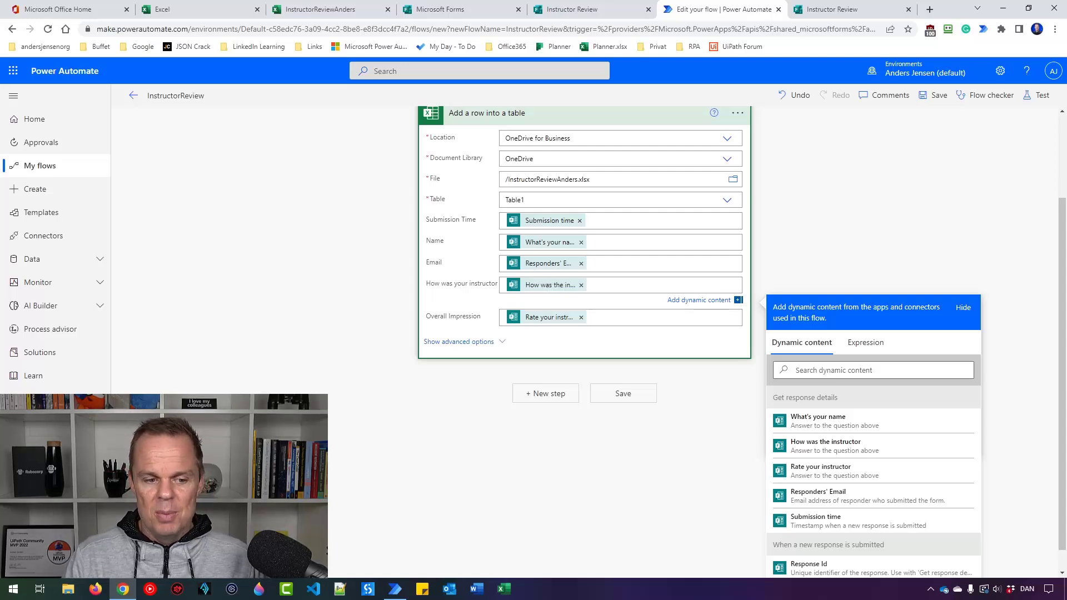
Save the flow and start a manual test that waits for a new response
click(935, 95)
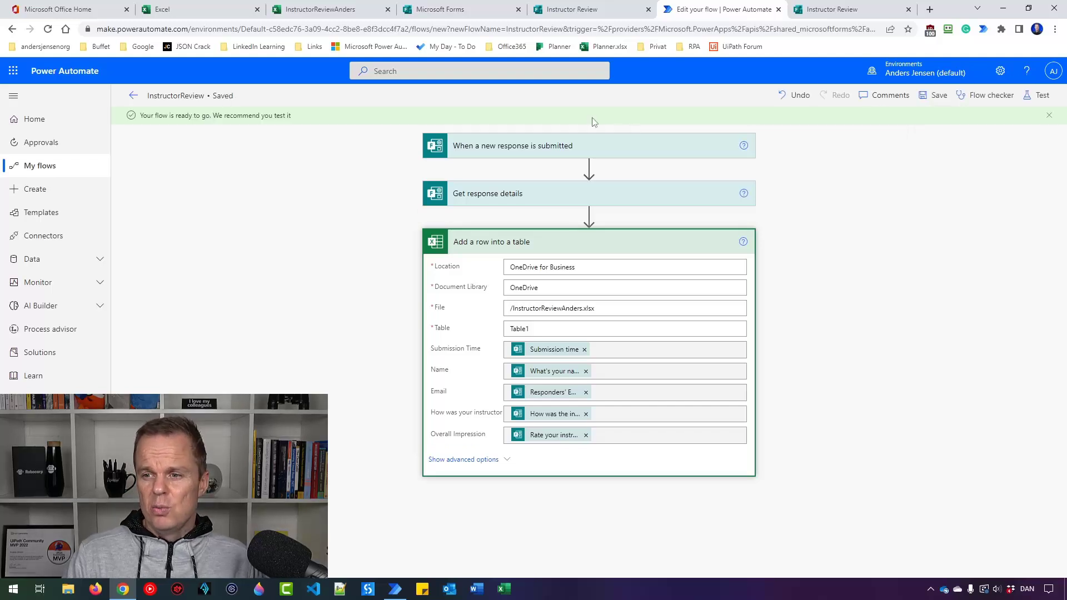
click(1038, 95)
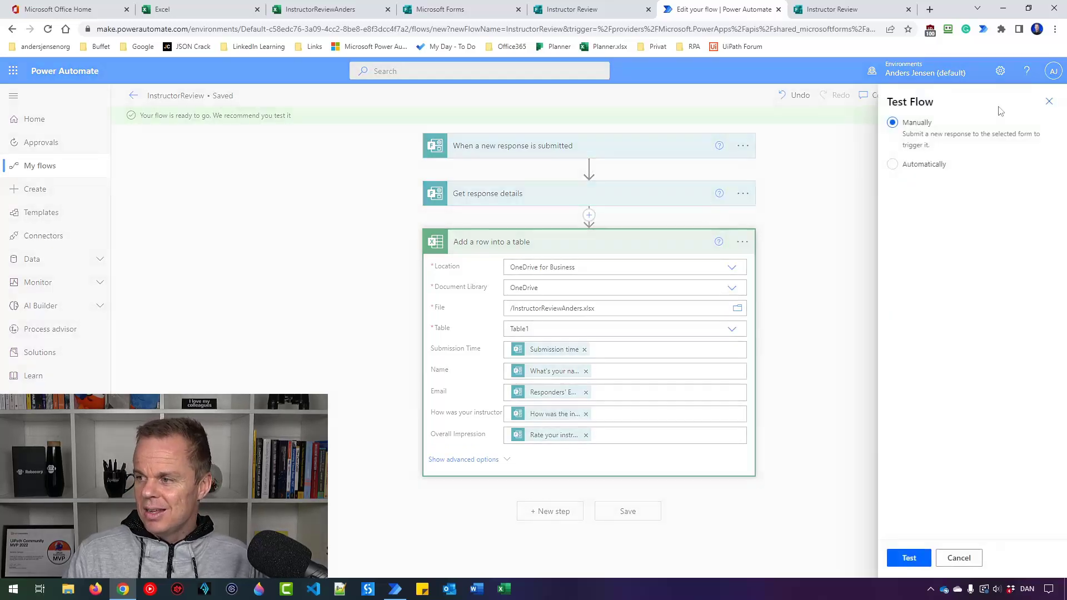
click(909, 558)
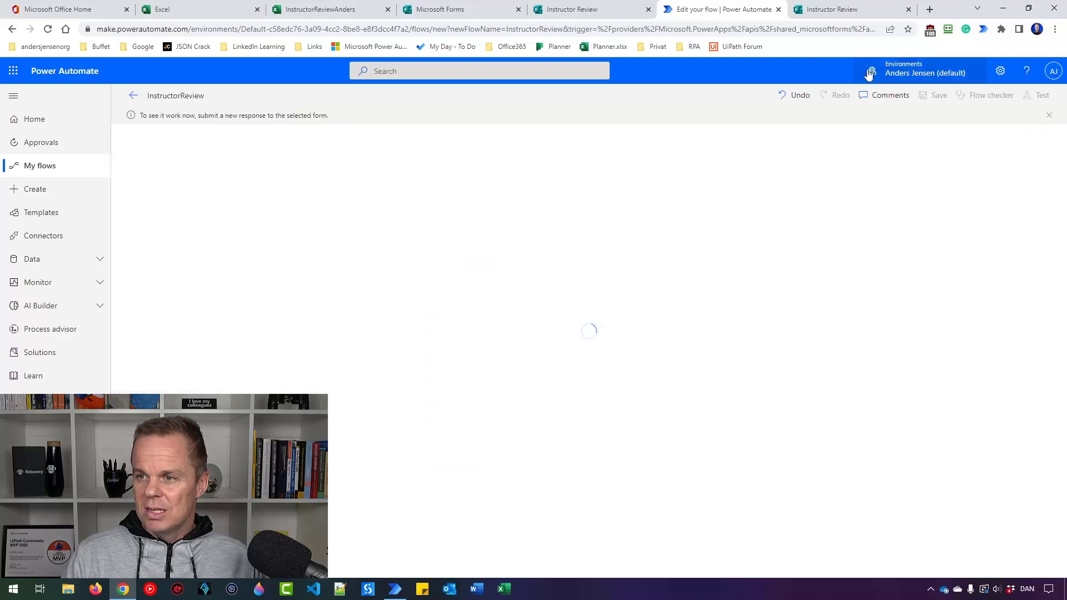
click(572, 9)
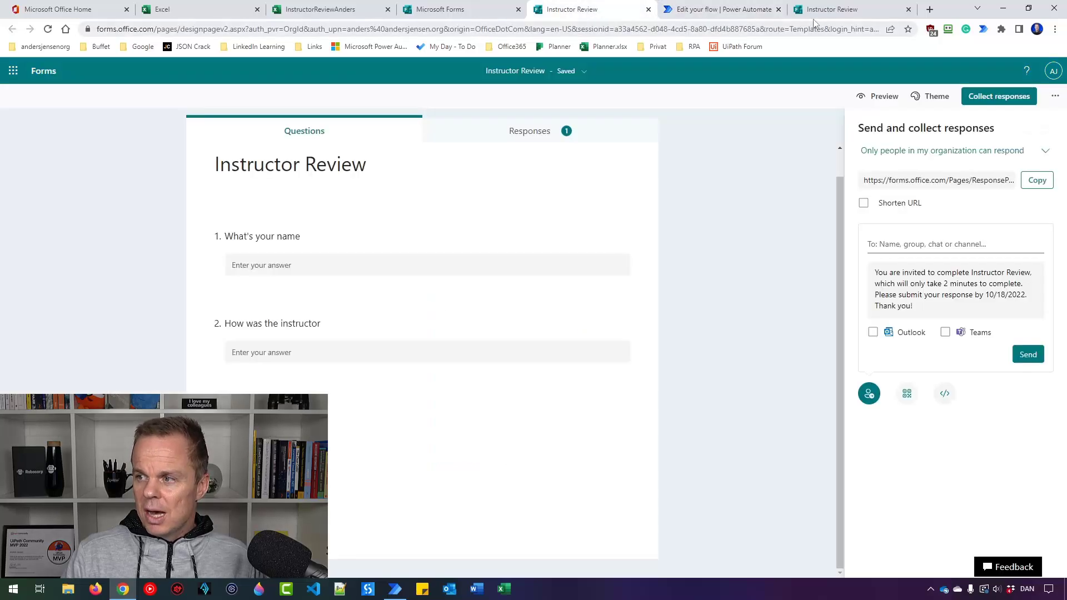
Submit another form response with a respondent name, answer 'Good', and a five-star rating
click(834, 16)
click(408, 252)
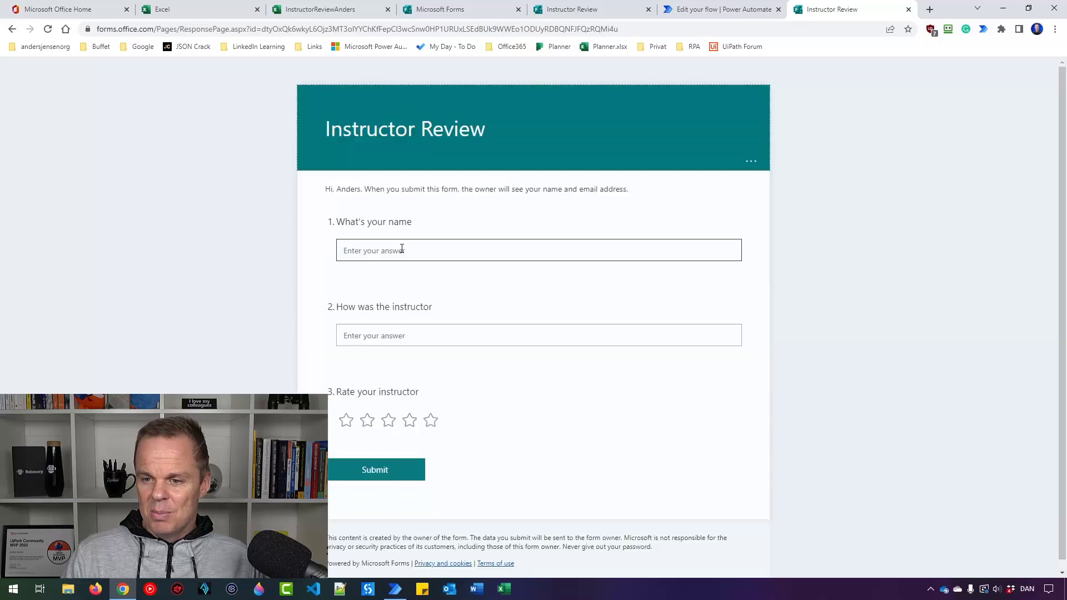
click(398, 254)
text(Anders2)
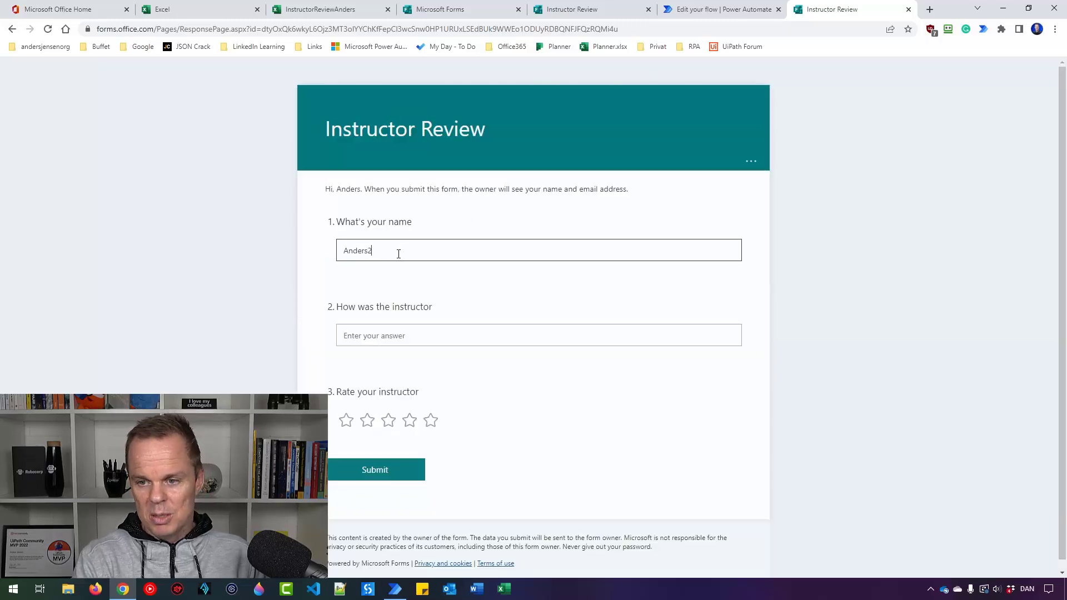
click(398, 336)
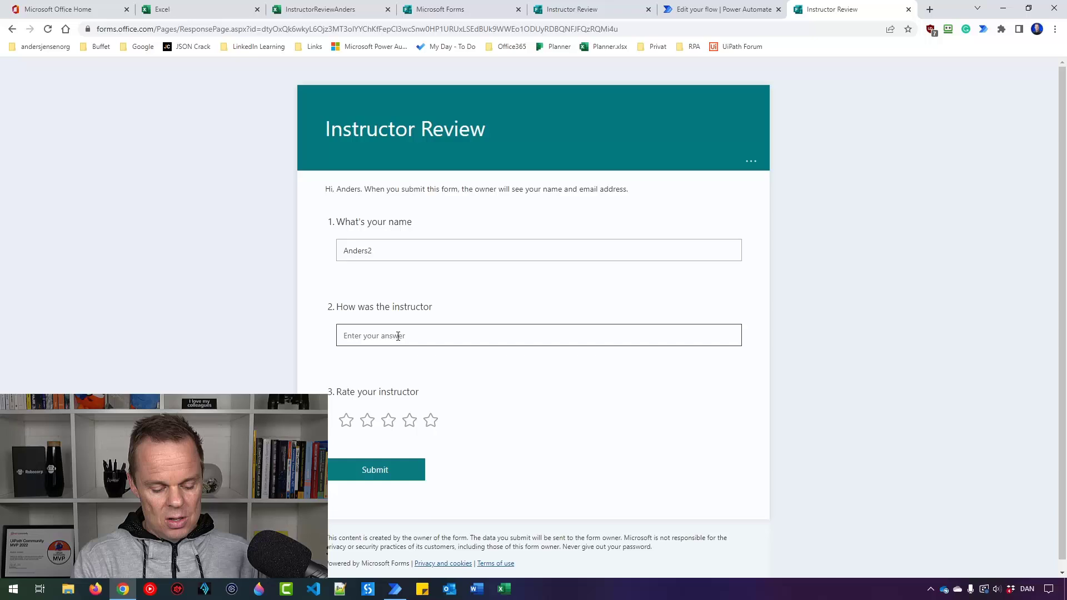
text(Good)
click(431, 421)
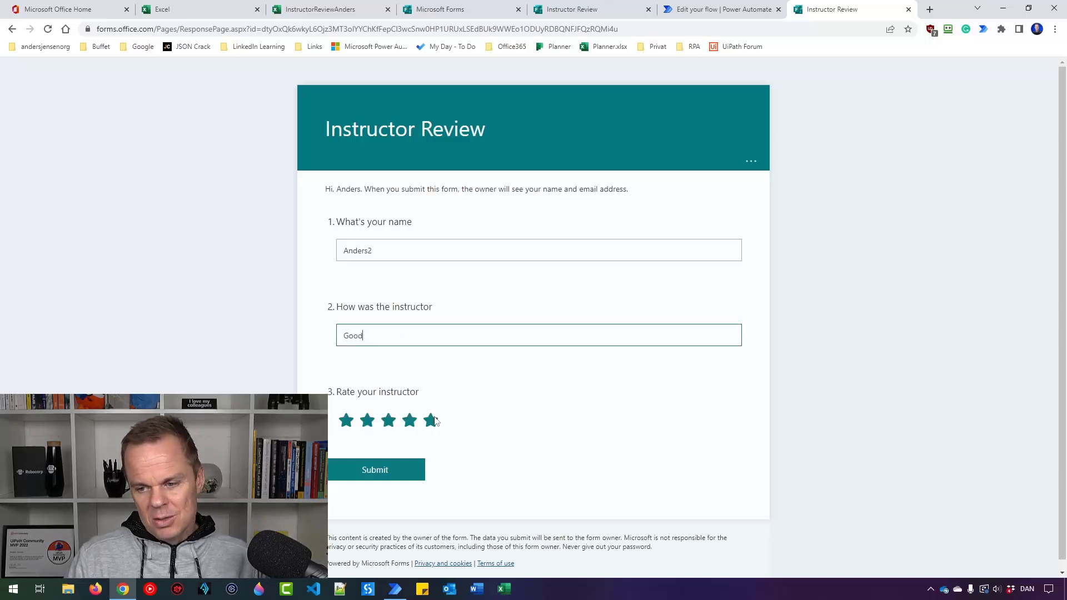
click(410, 477)
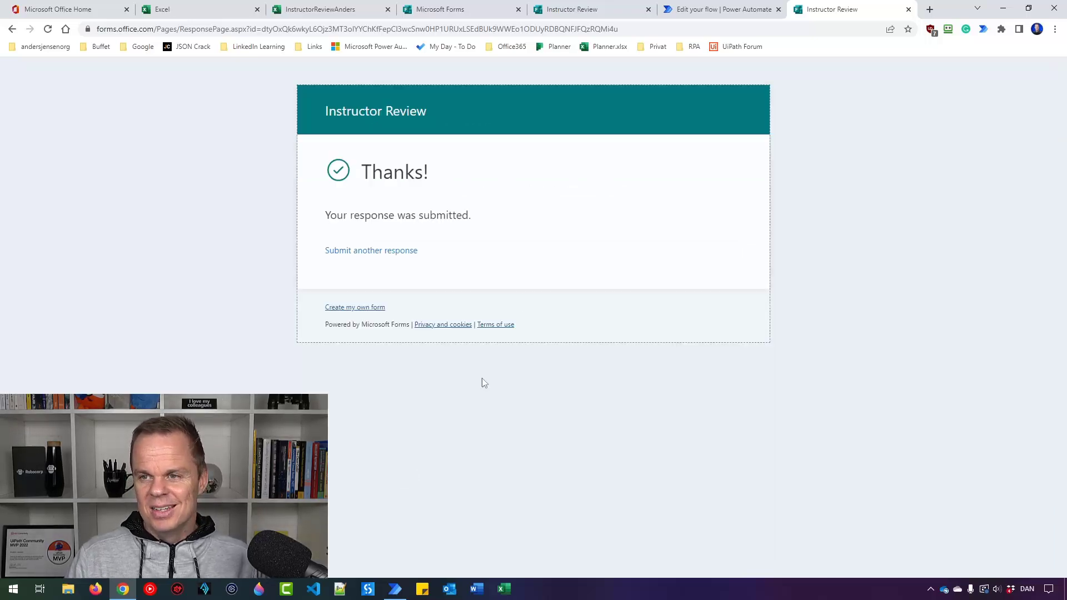
click(717, 9)
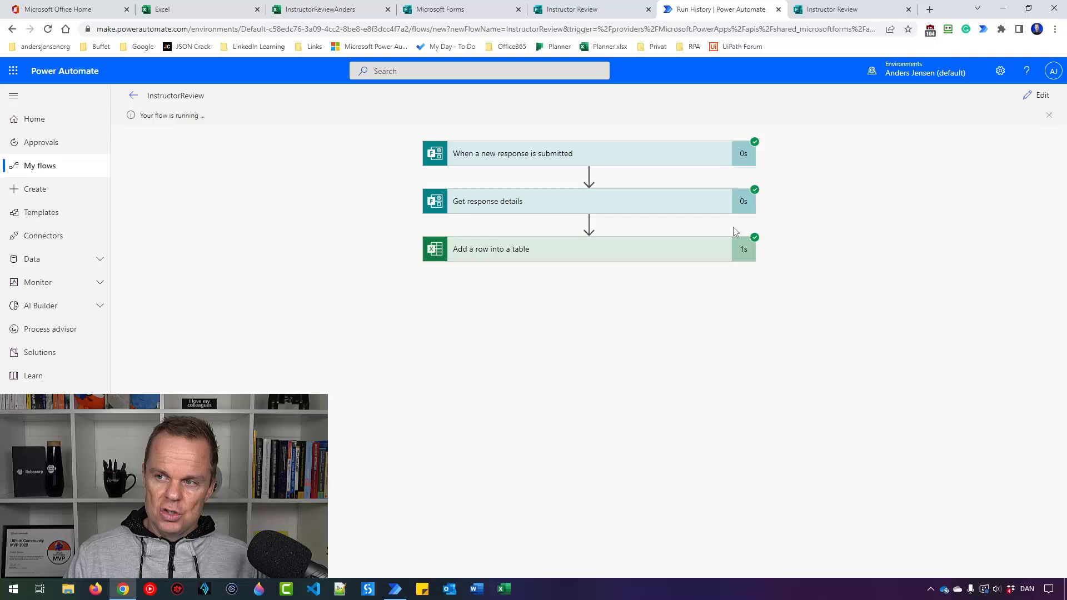
Auto-fit all columns of the InstructorReviewAnders sheet, then return to the flow's run history
click(325, 10)
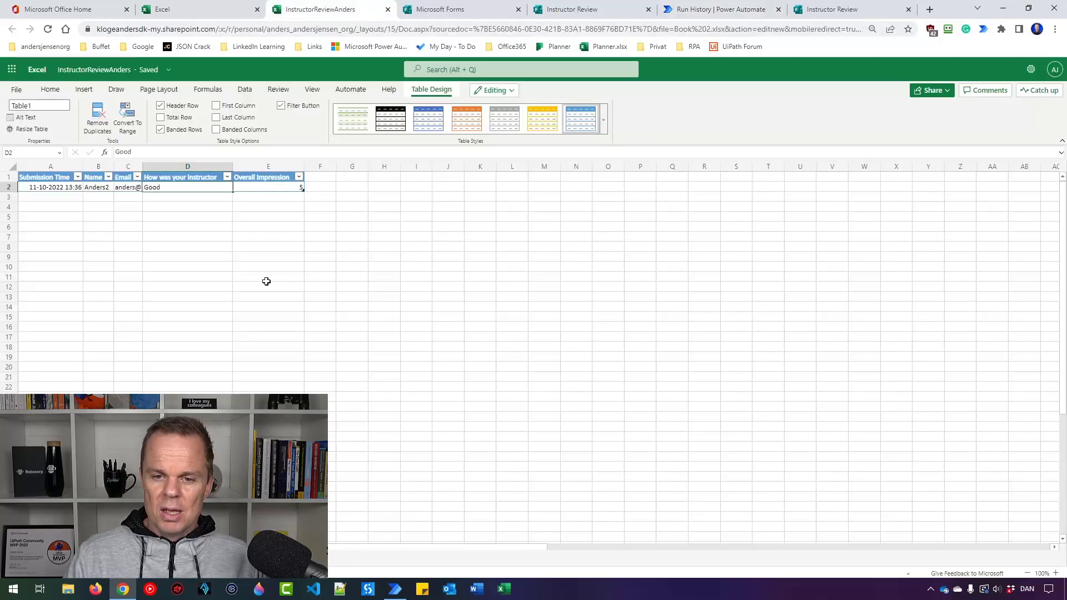
click(240, 258)
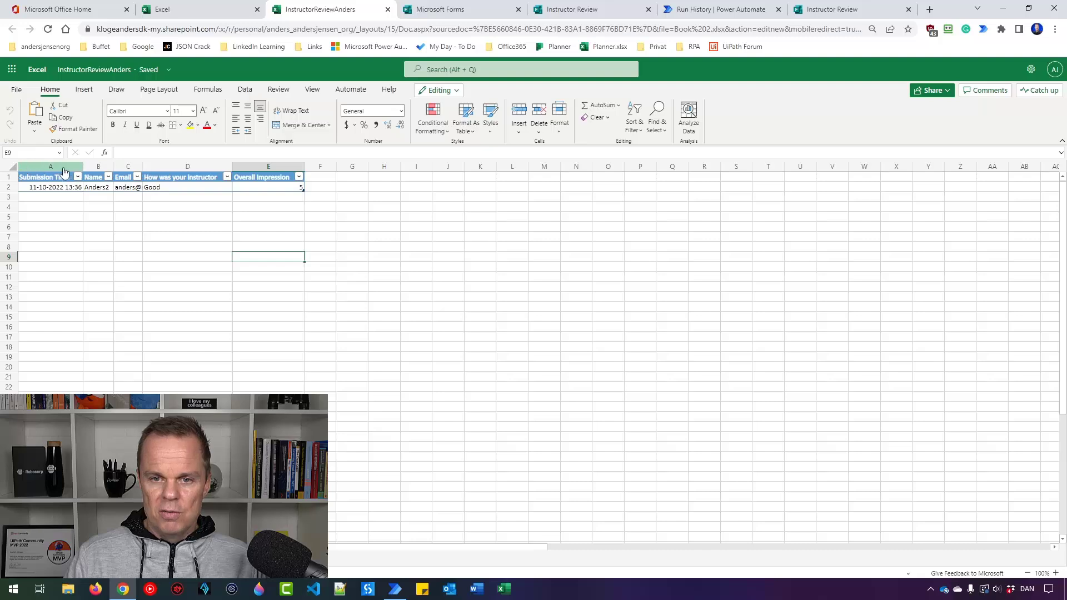
click(15, 167)
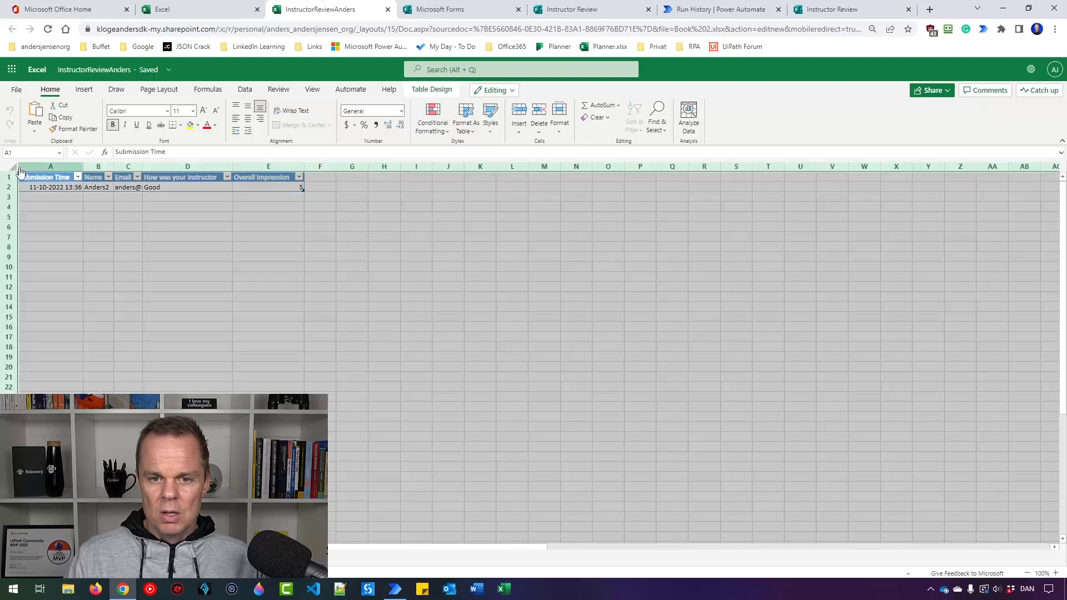
double_click(84, 164)
click(124, 222)
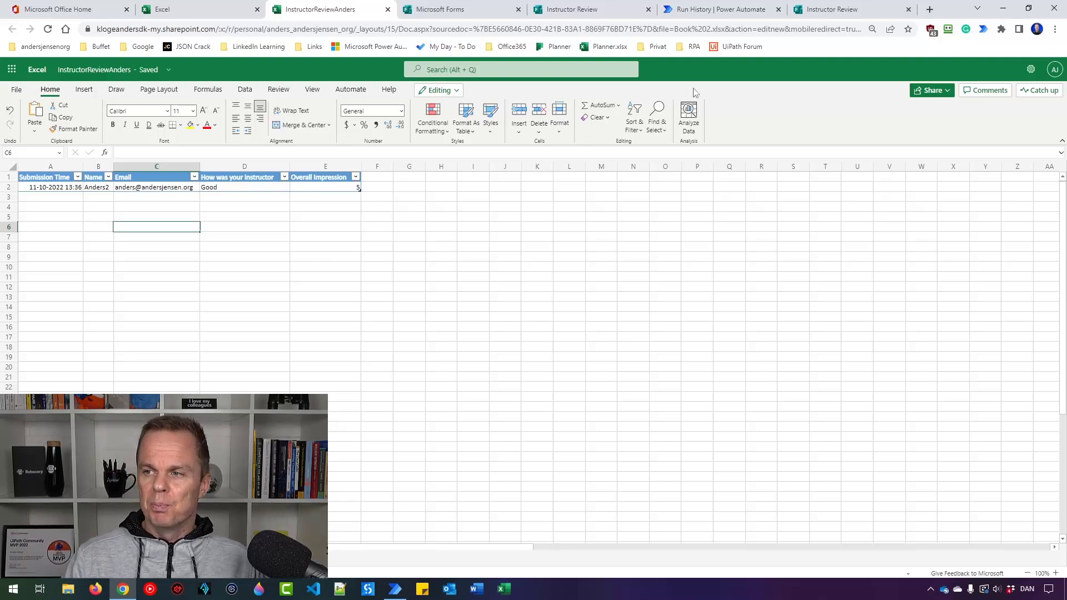
click(707, 8)
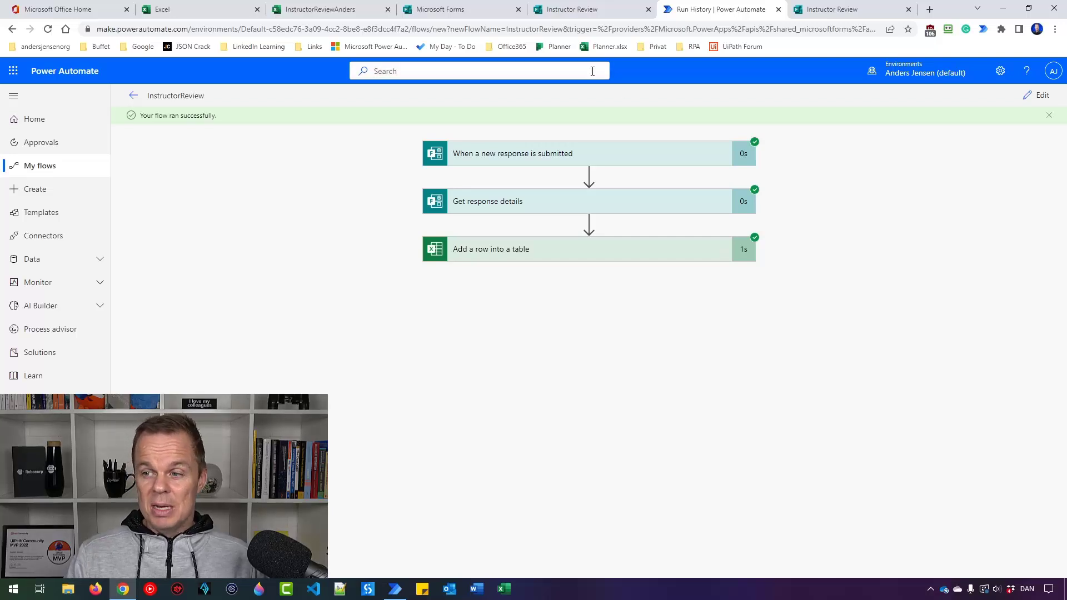
Open the flow in the editor and collapse the Add a row into a table card
click(1035, 97)
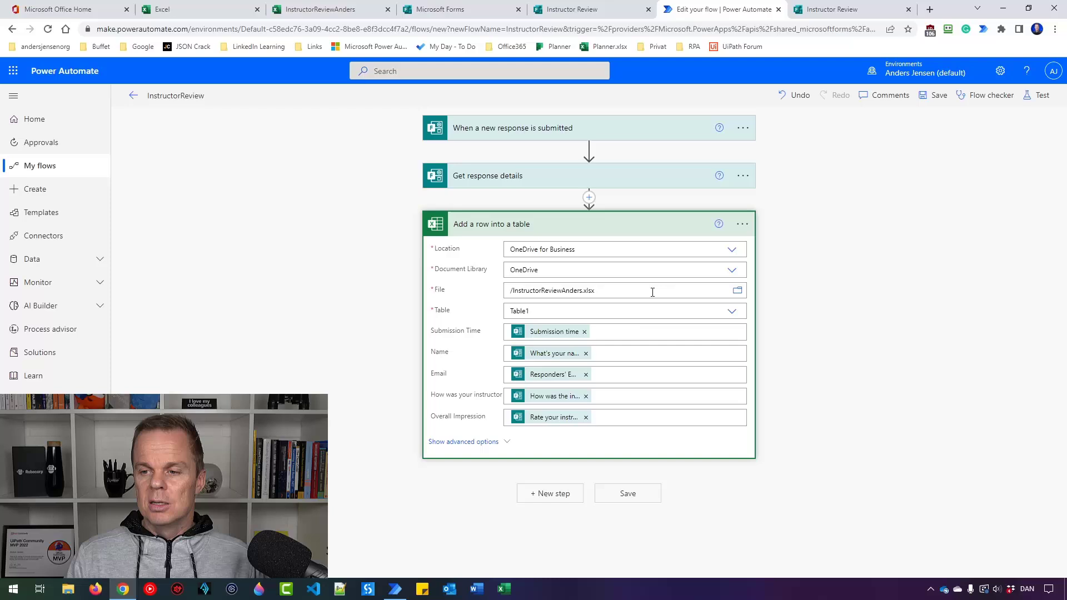
click(544, 237)
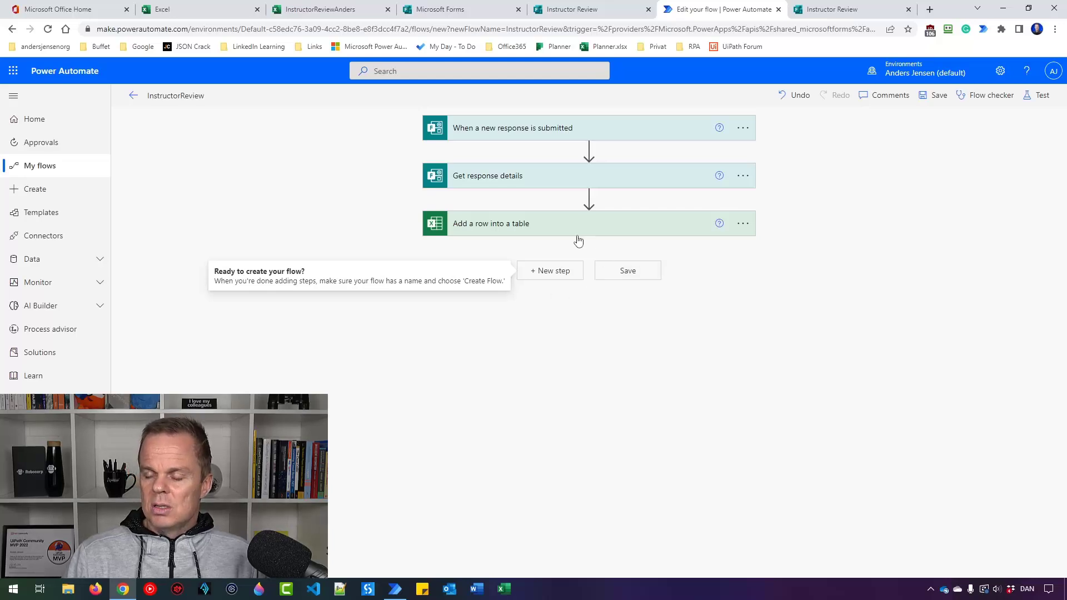
Add a Compose action after the Excel row step with the 'Rate your instructor' answer as Inputs
click(545, 275)
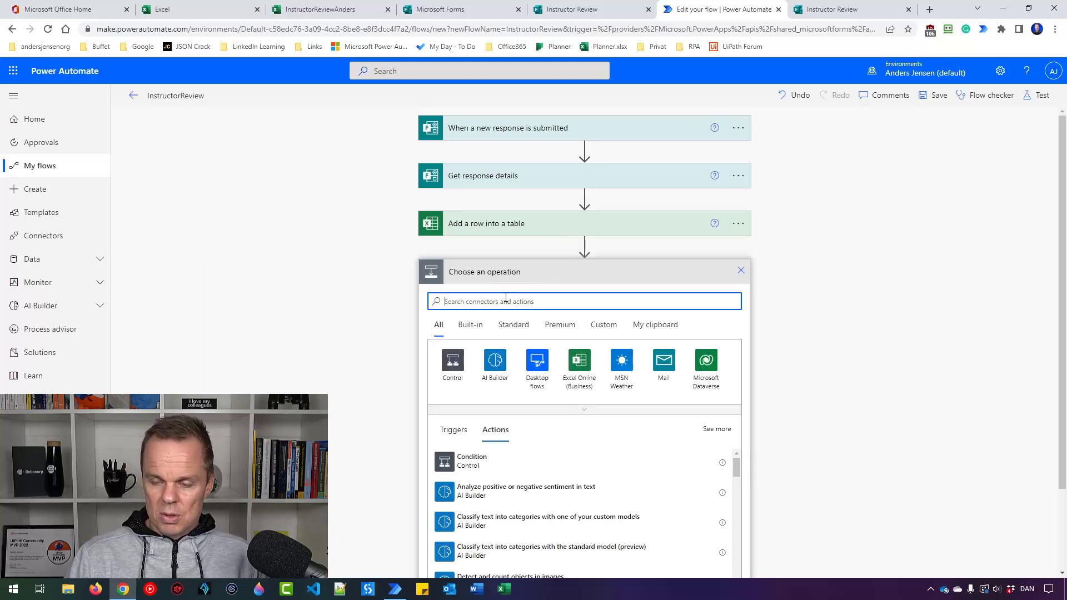
text(compose)
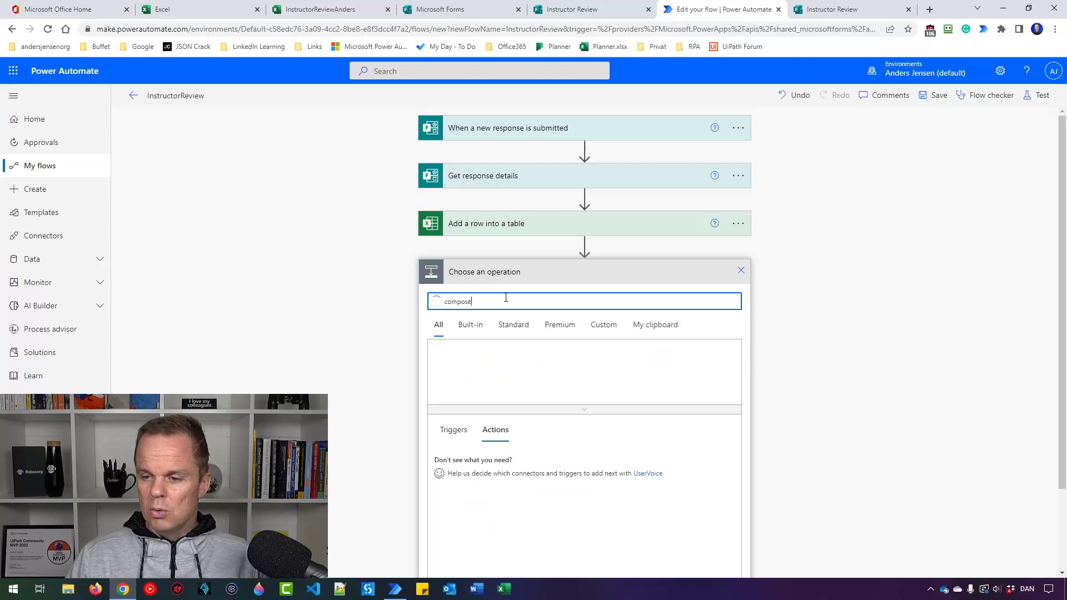
click(484, 466)
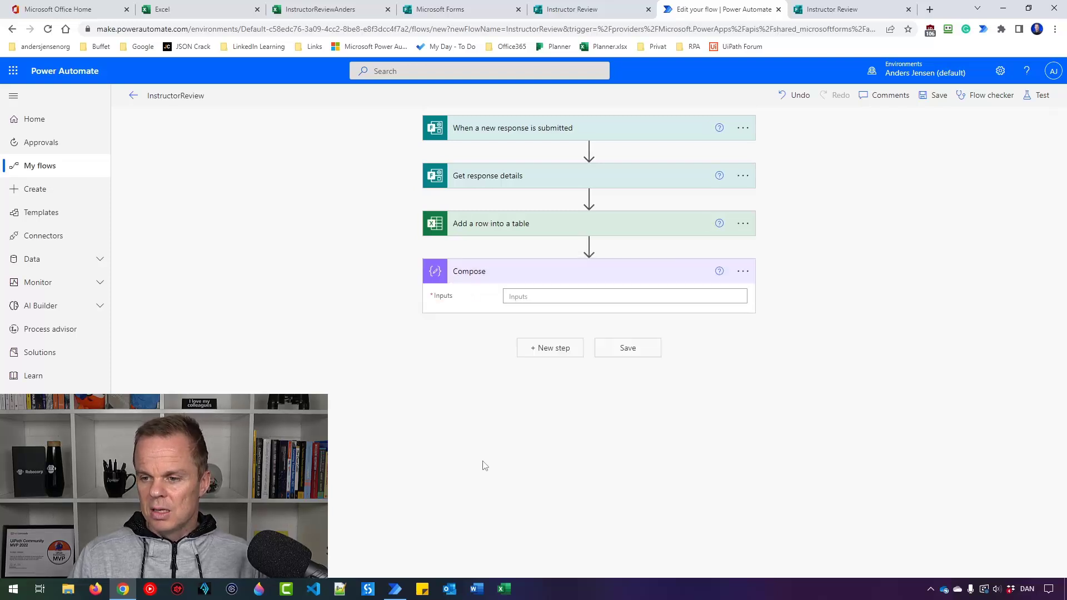
click(549, 299)
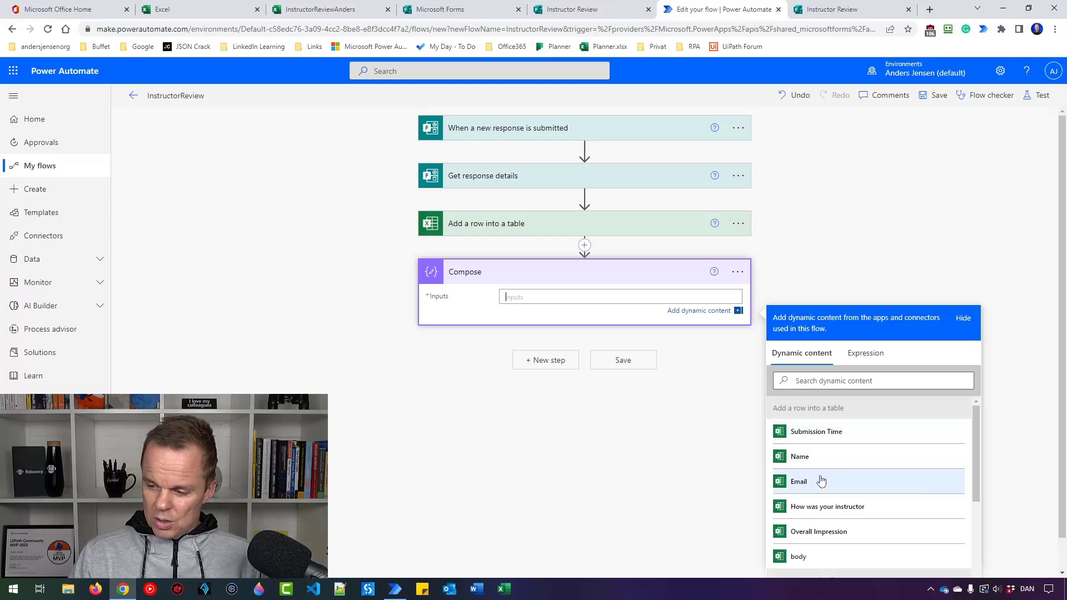
scroll(822, 479, down, 2)
scroll(821, 479, down, 1)
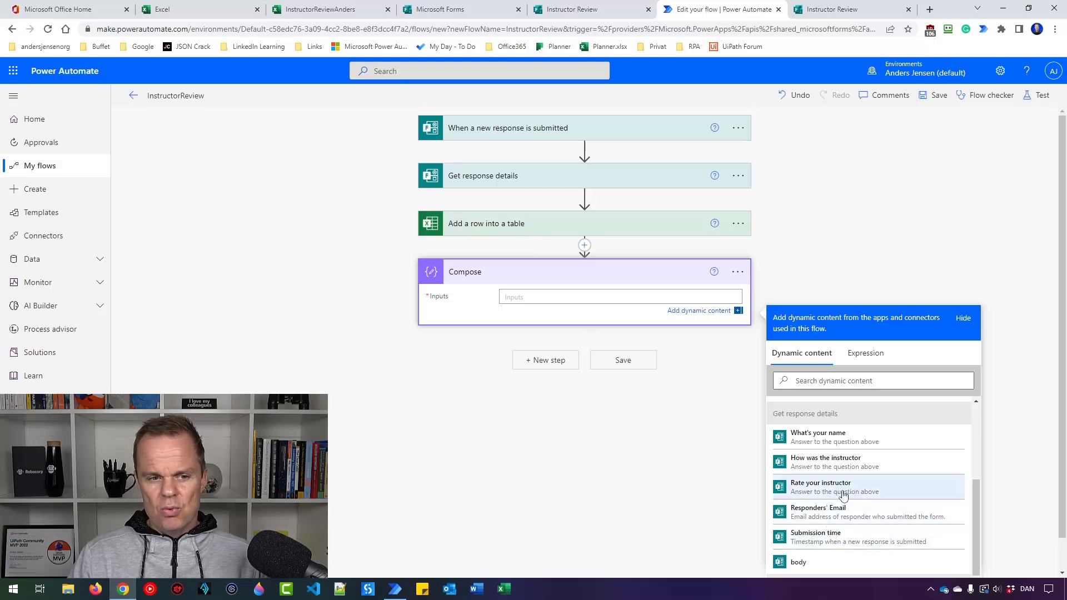
click(842, 490)
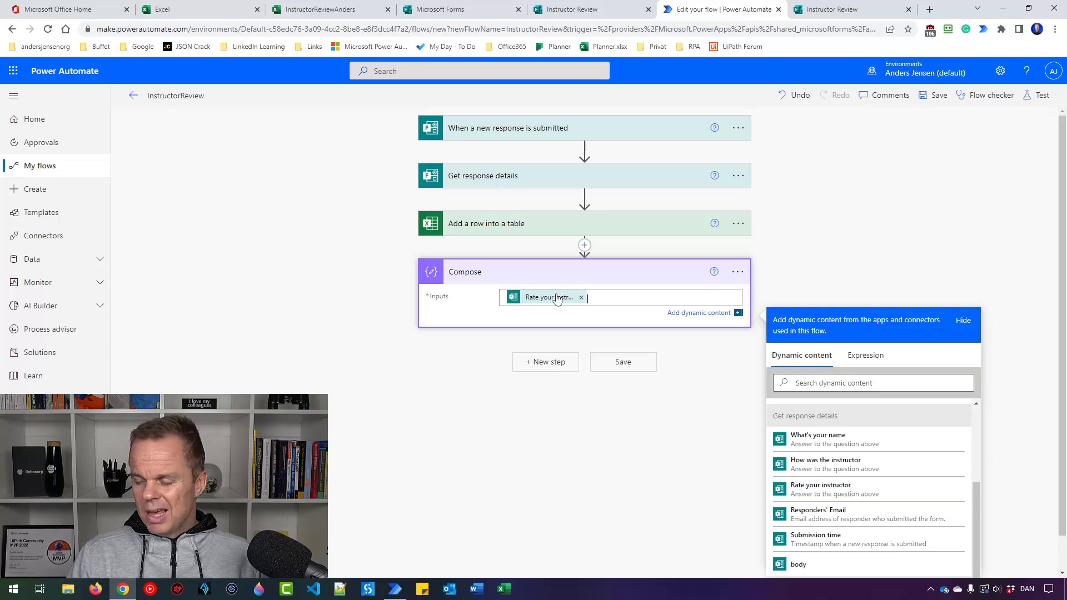
mouse_move(555, 300)
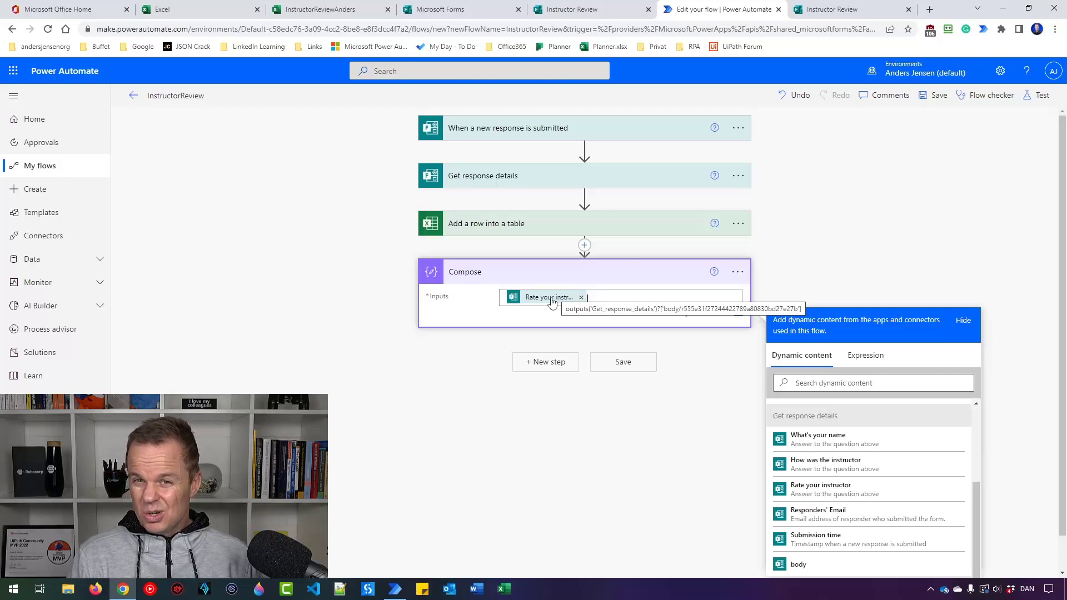
Save the flow and open the latest run's raw Get response details outputs
click(626, 364)
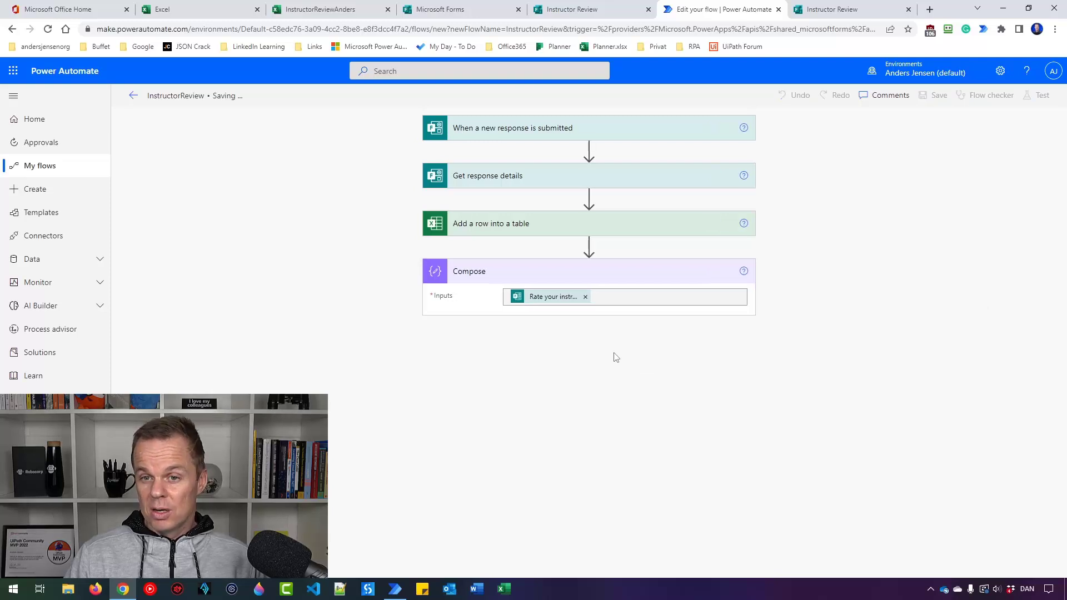
click(135, 98)
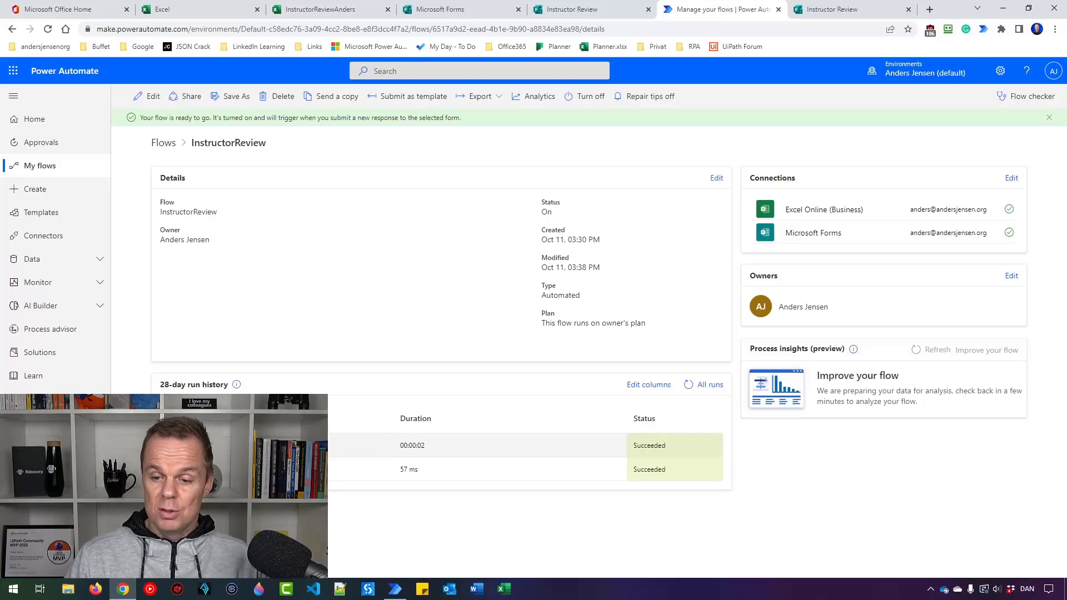
click(184, 445)
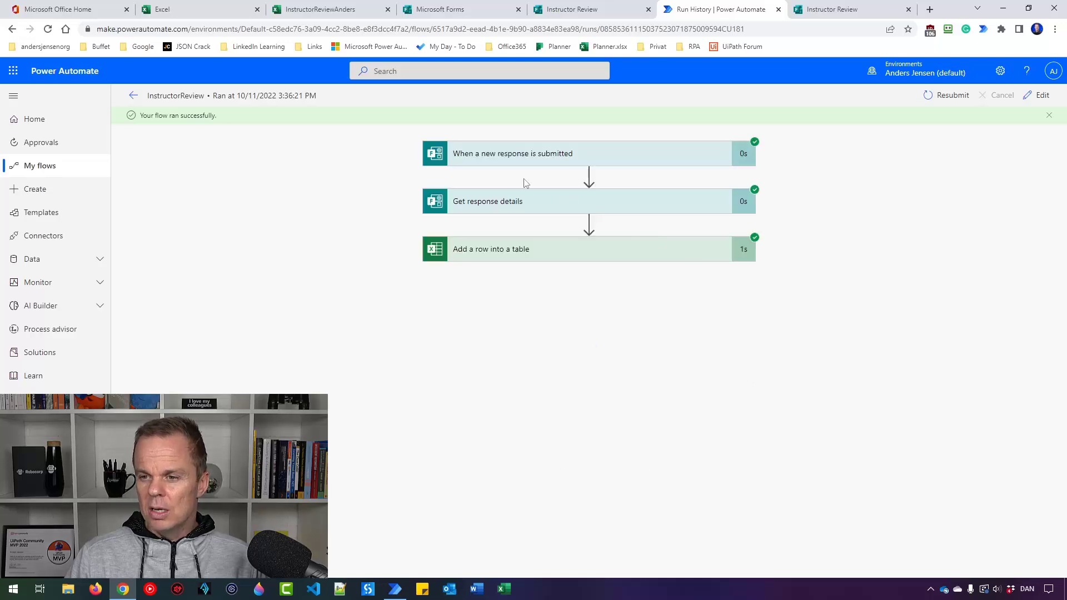
click(483, 213)
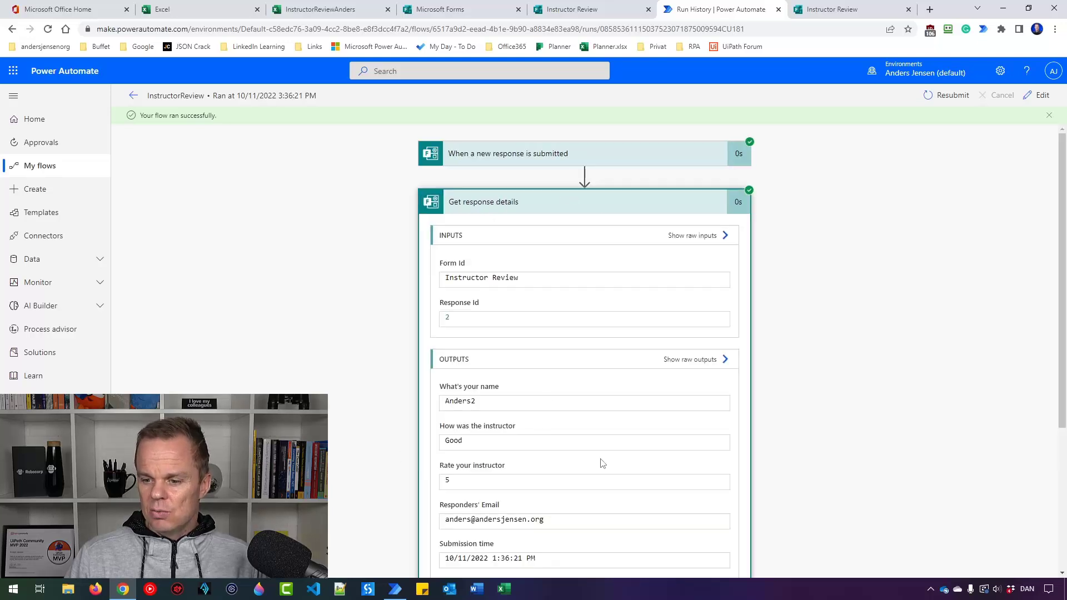
scroll(739, 448, down, 4)
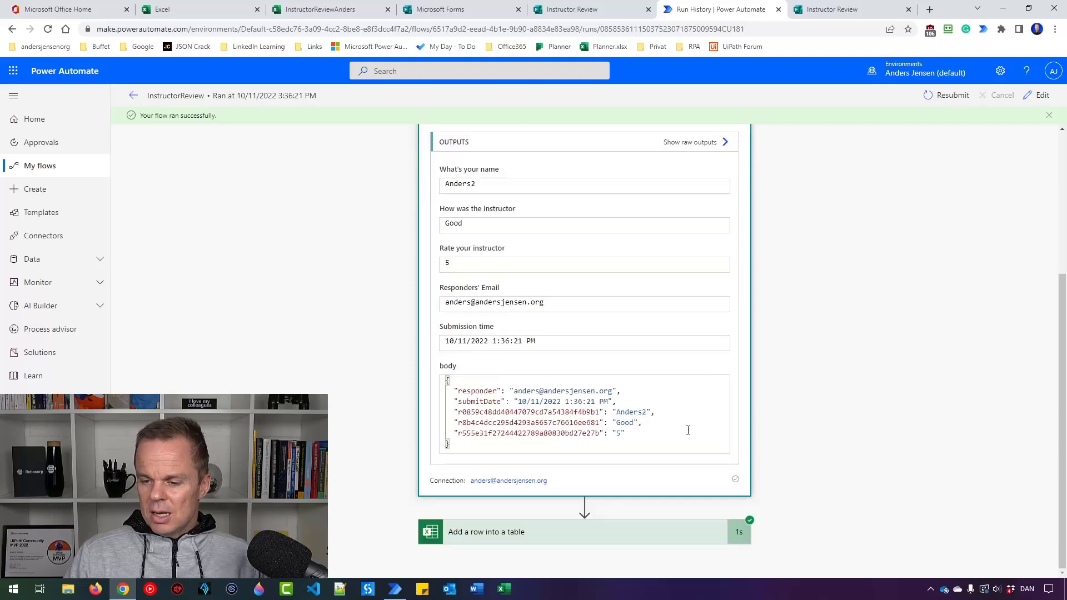
scroll(493, 349, up, 1)
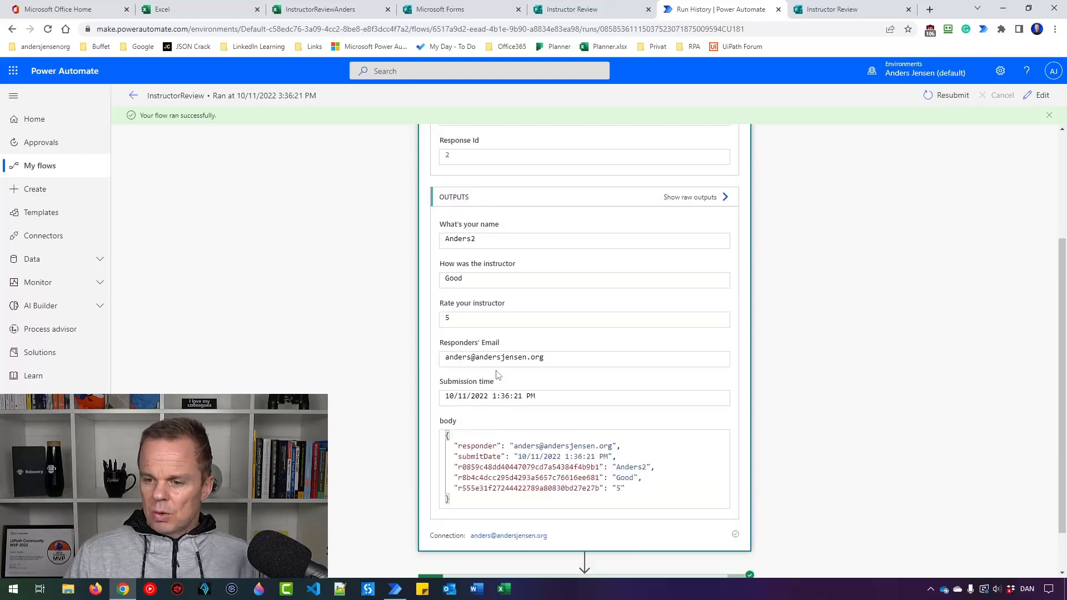
click(698, 204)
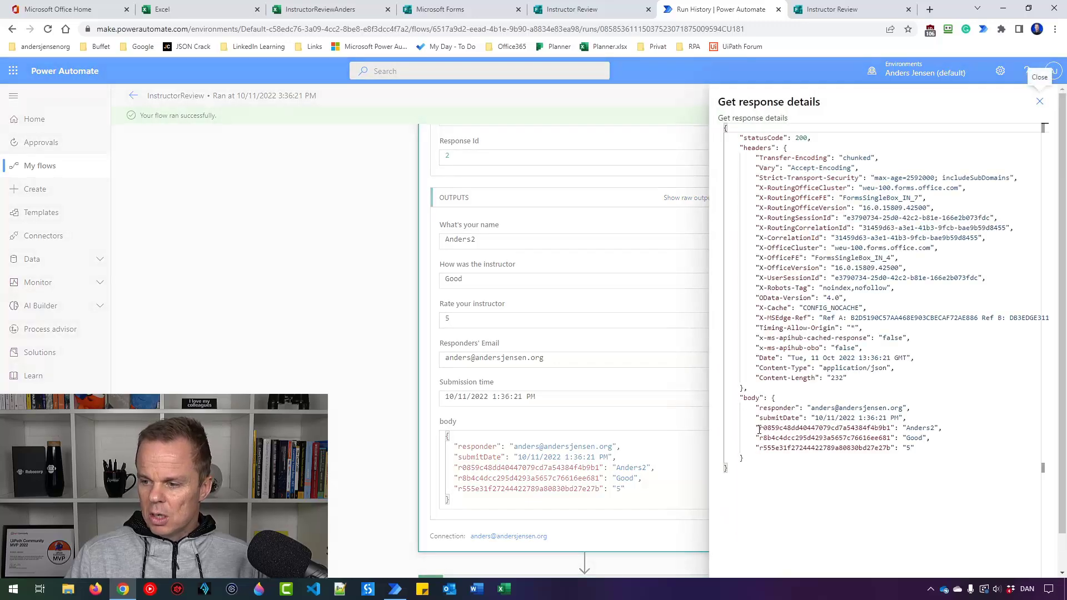
Highlight the name question's key, the 'Good' answer and rating 5 in the JSON, then close it
drag(760, 429, 897, 431)
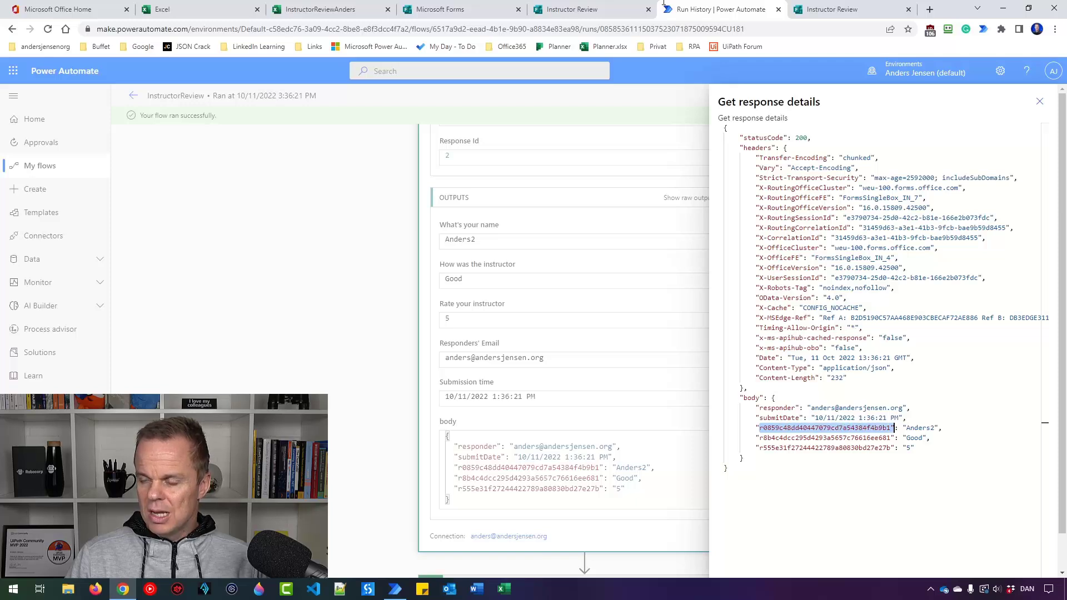
click(871, 438)
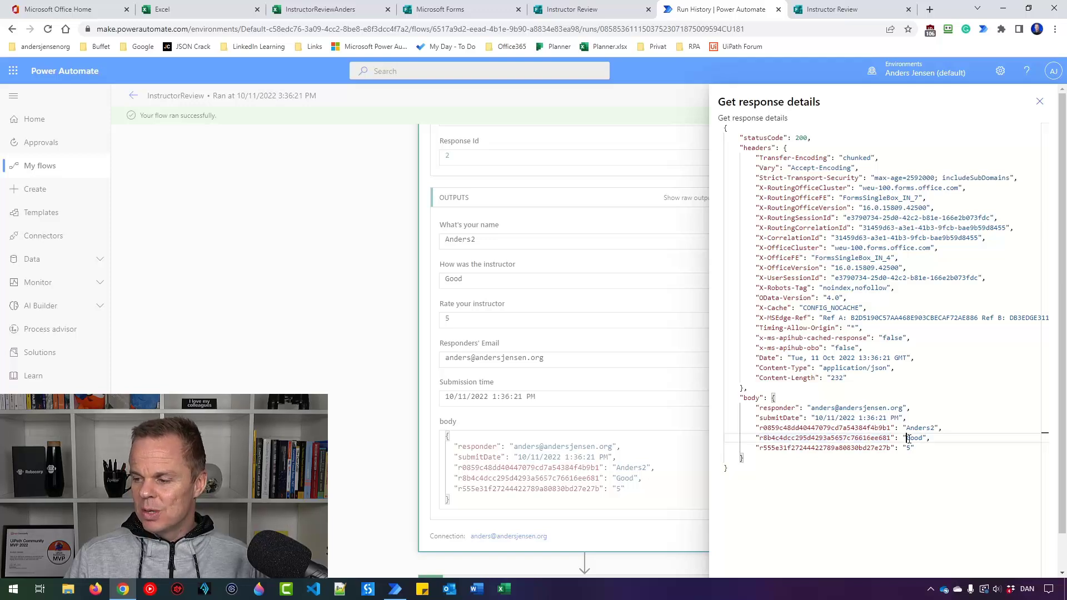
mouse_move(907, 438)
mouse_down()
mouse_move(927, 441)
mouse_move(912, 448)
mouse_up()
click(880, 451)
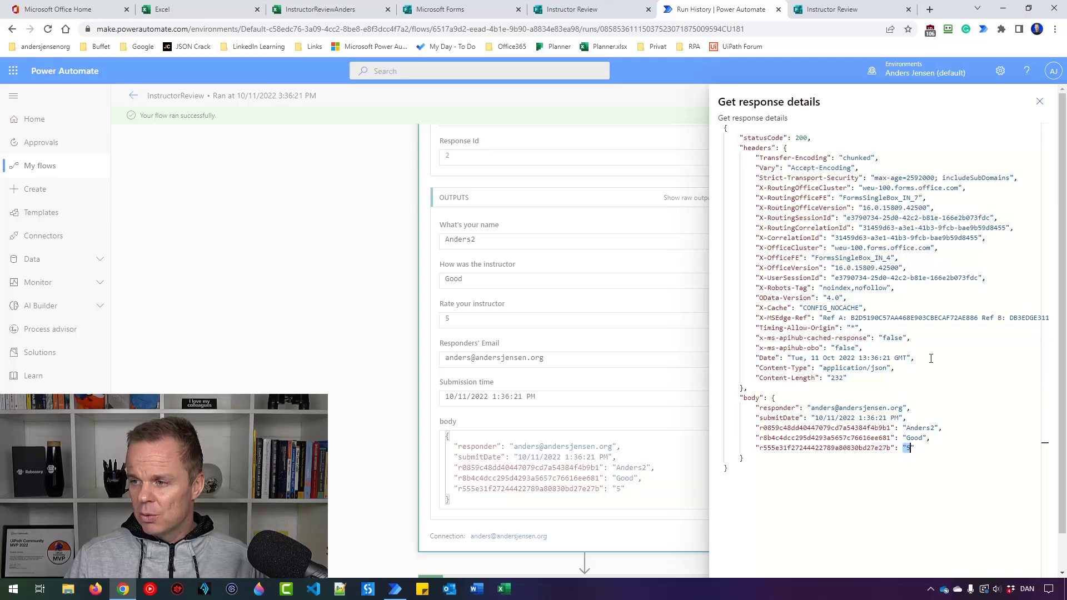
click(1039, 103)
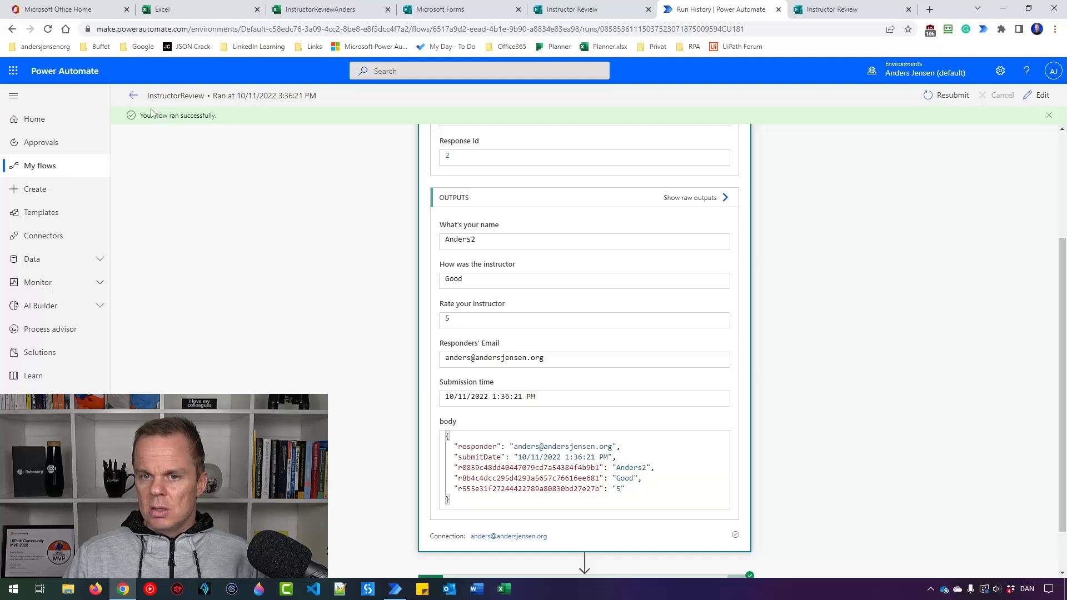
Use Peek code on the Compose step to select and copy its rating inputs expression
click(1038, 96)
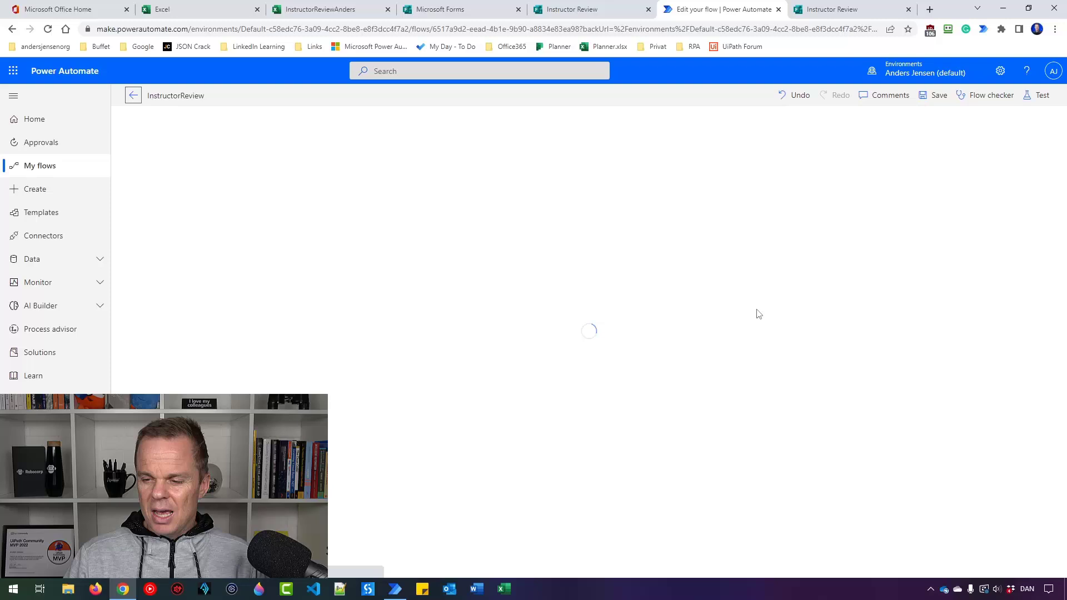
click(494, 277)
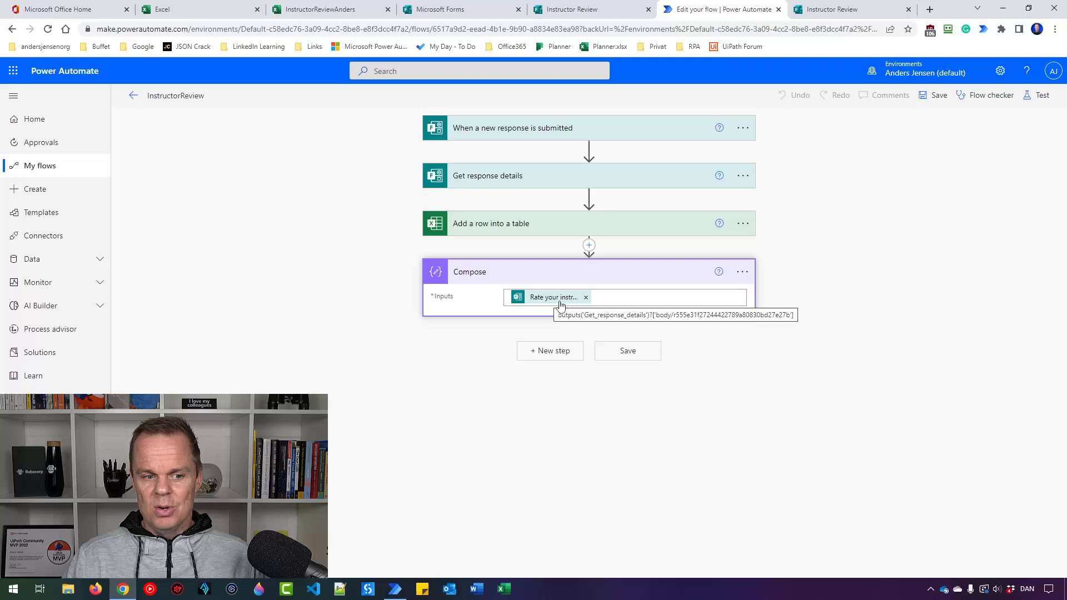
click(743, 273)
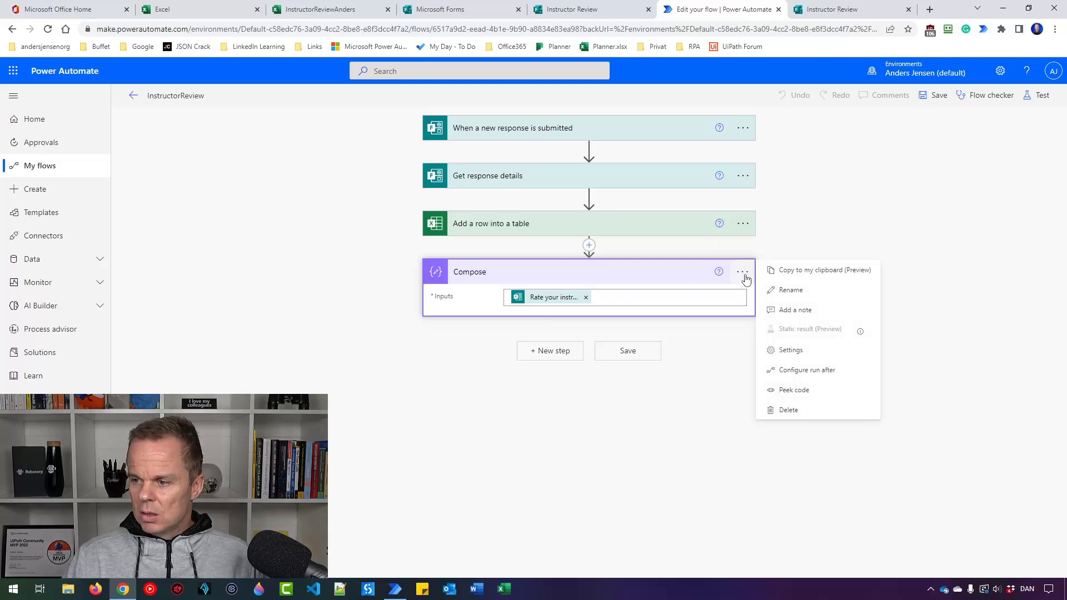
click(784, 390)
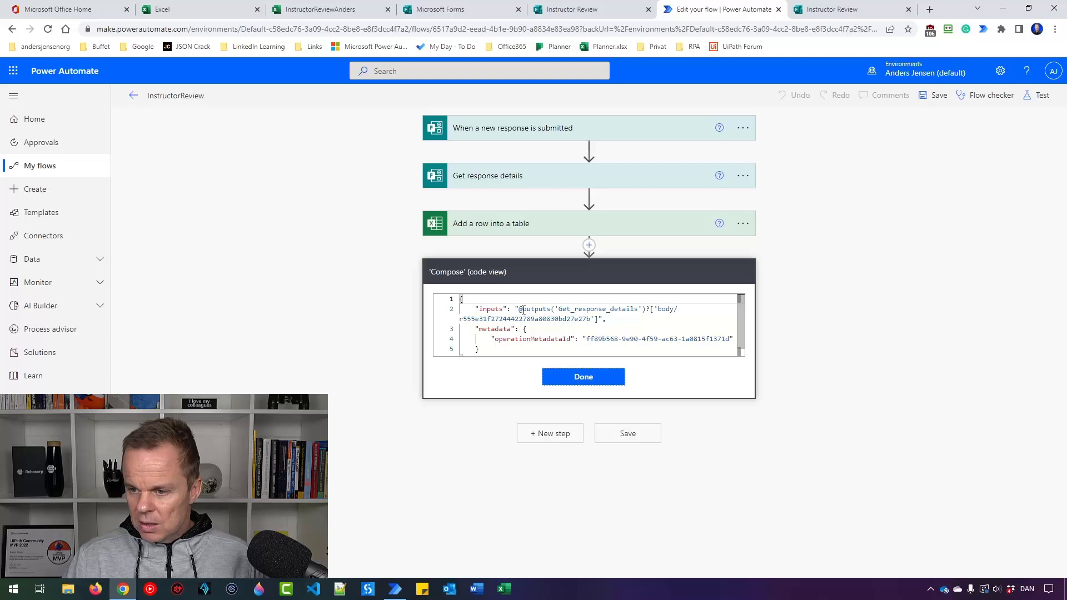
drag(519, 310, 598, 321)
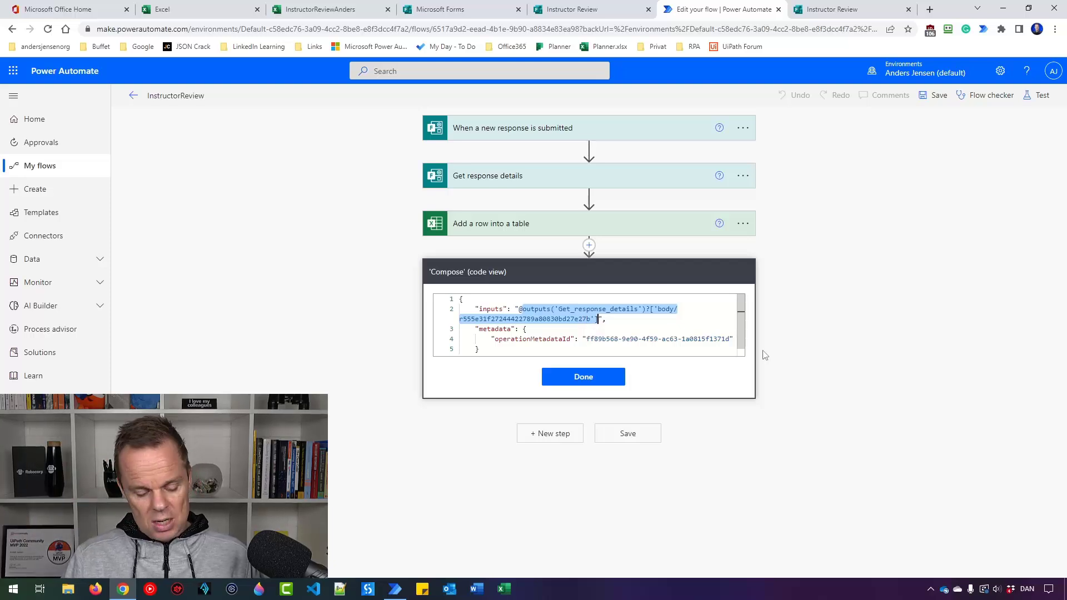
click(588, 378)
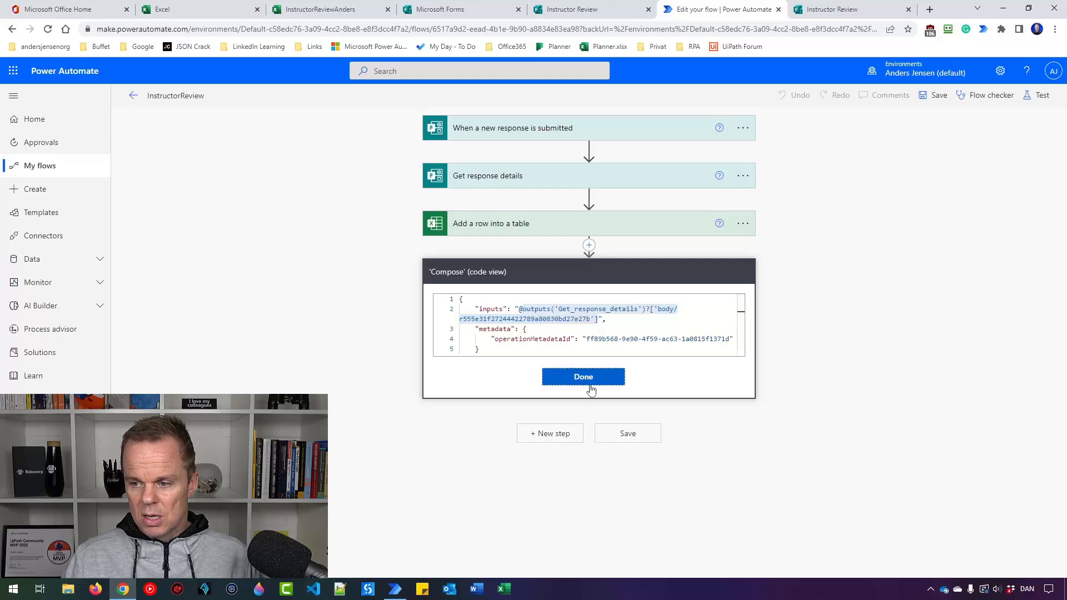
click(743, 272)
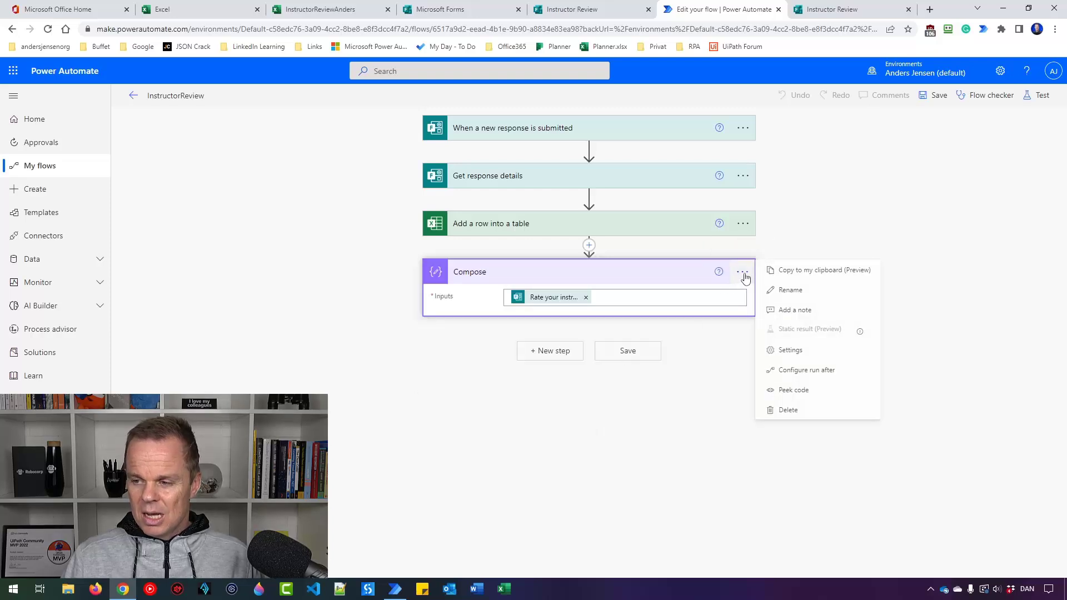
Delete the Compose step and add a Condition step after the Excel row step
click(793, 413)
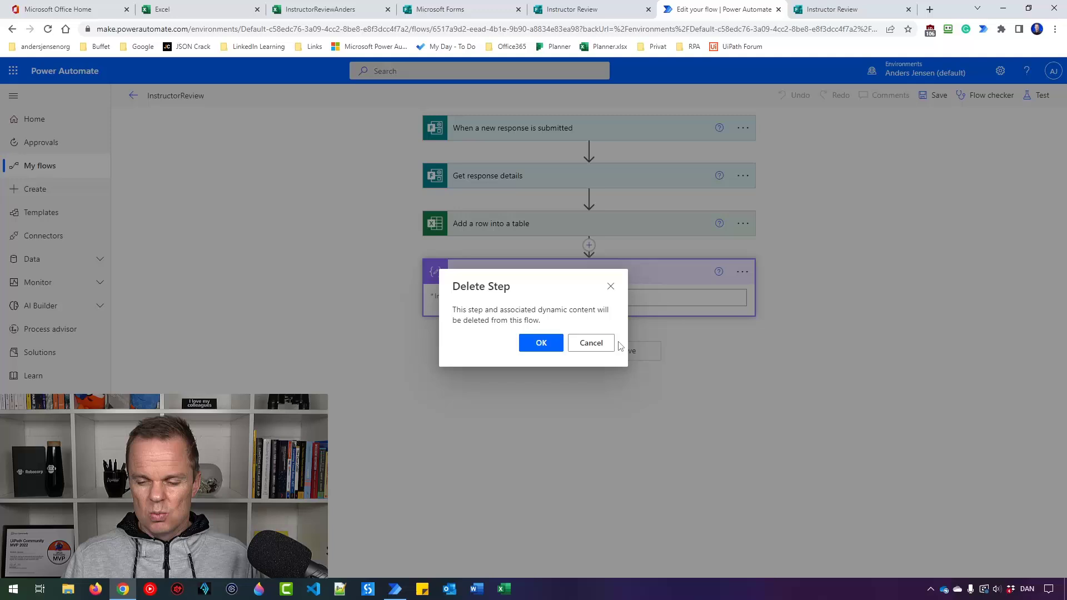
click(544, 344)
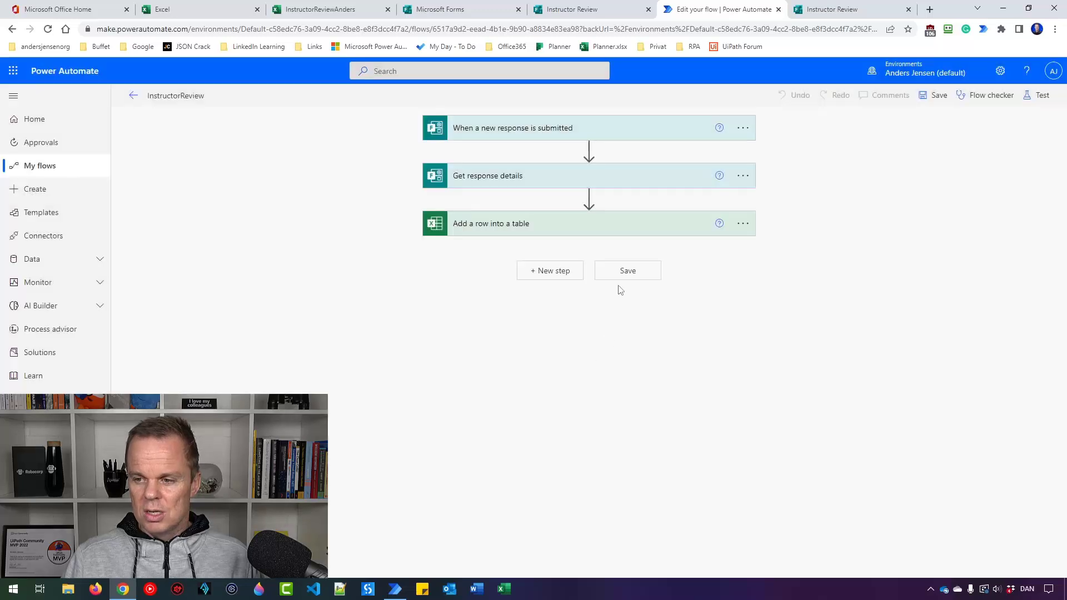
click(564, 281)
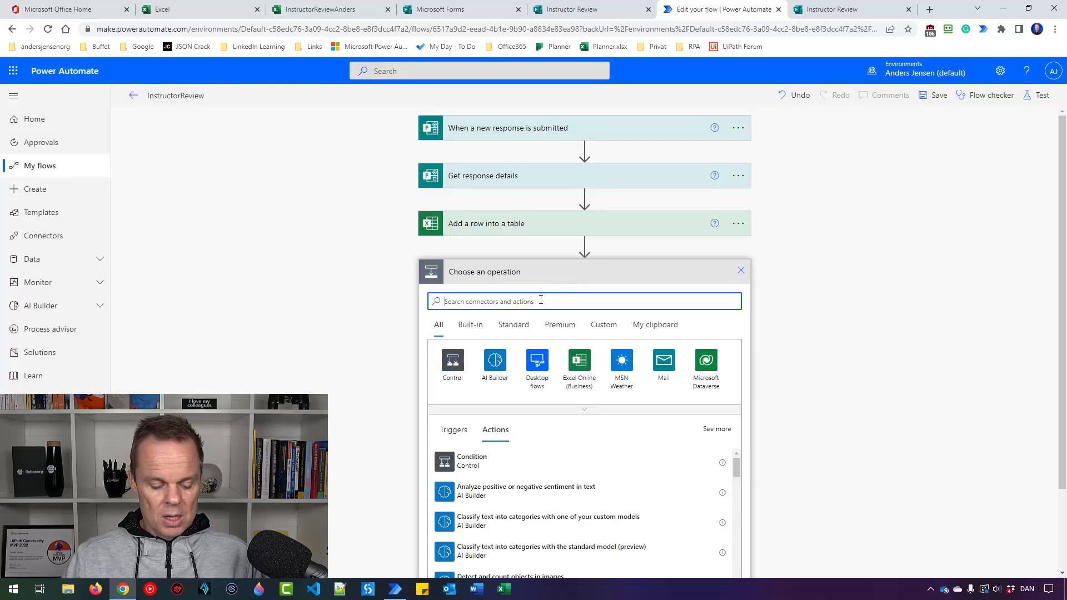
text(cond)
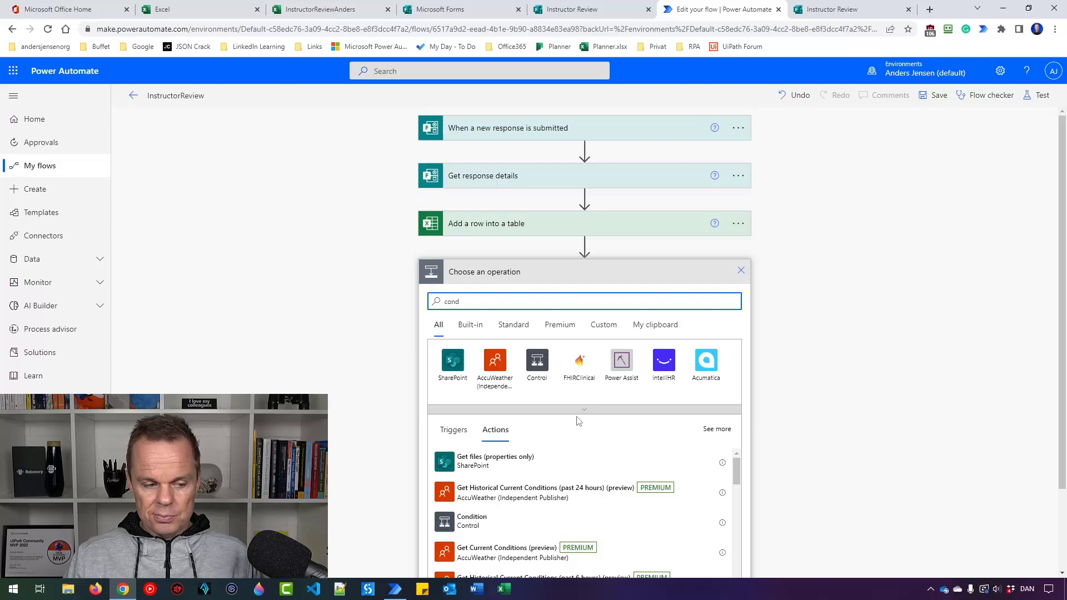
click(492, 523)
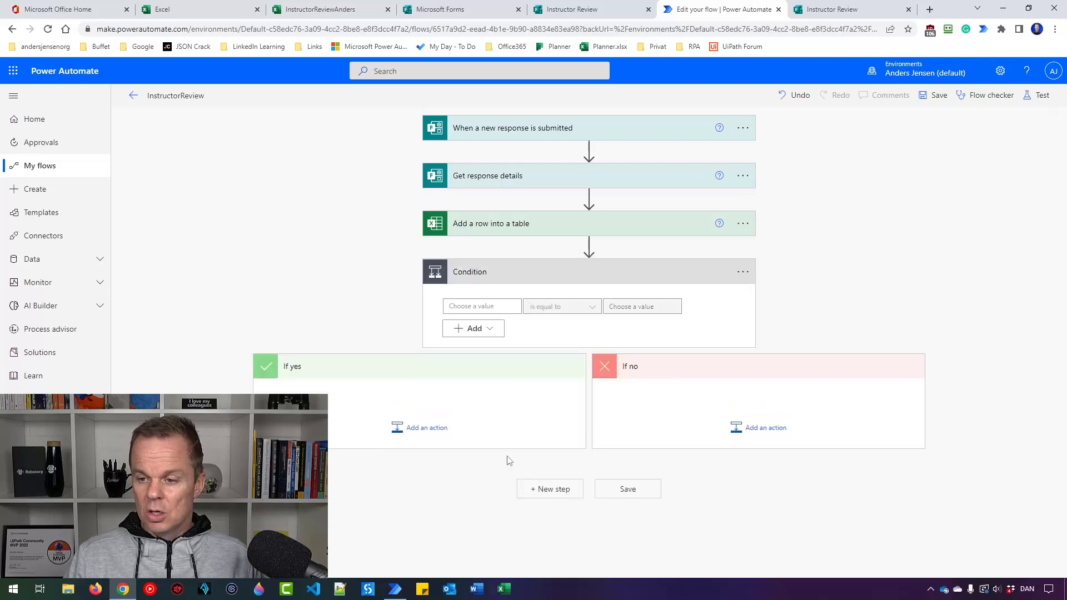
Start an int() expression for the condition's left value, pasting then undoing the copied expression
click(487, 311)
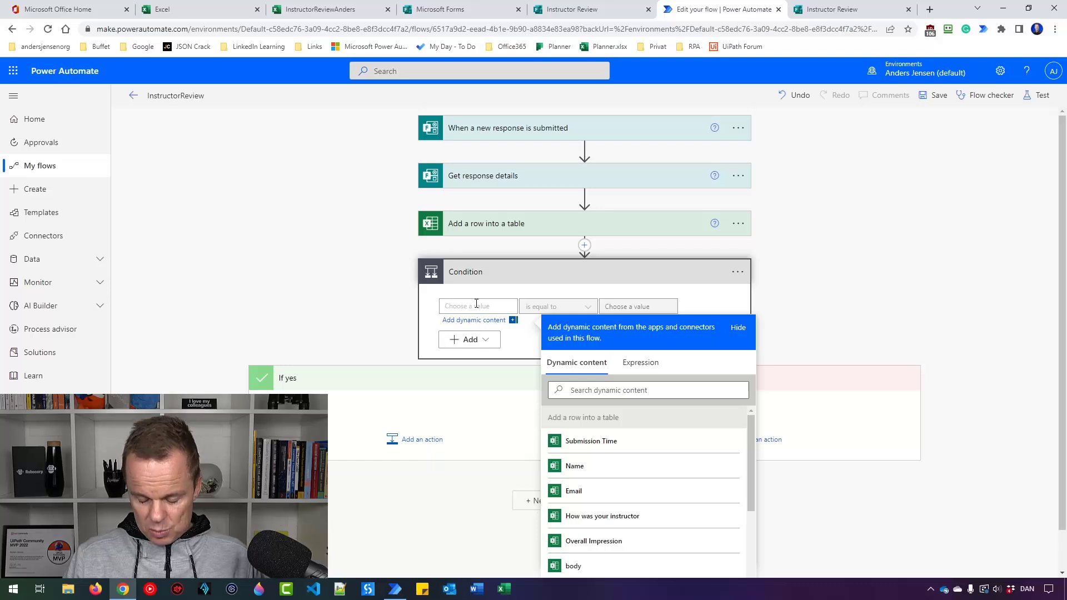
scroll(612, 517, down, 5)
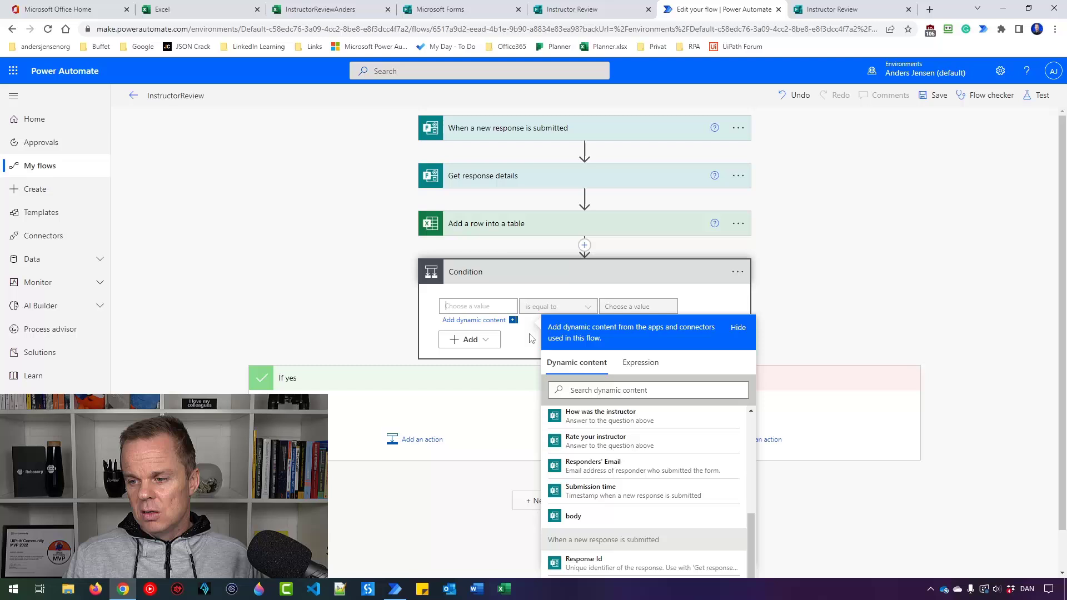
click(640, 364)
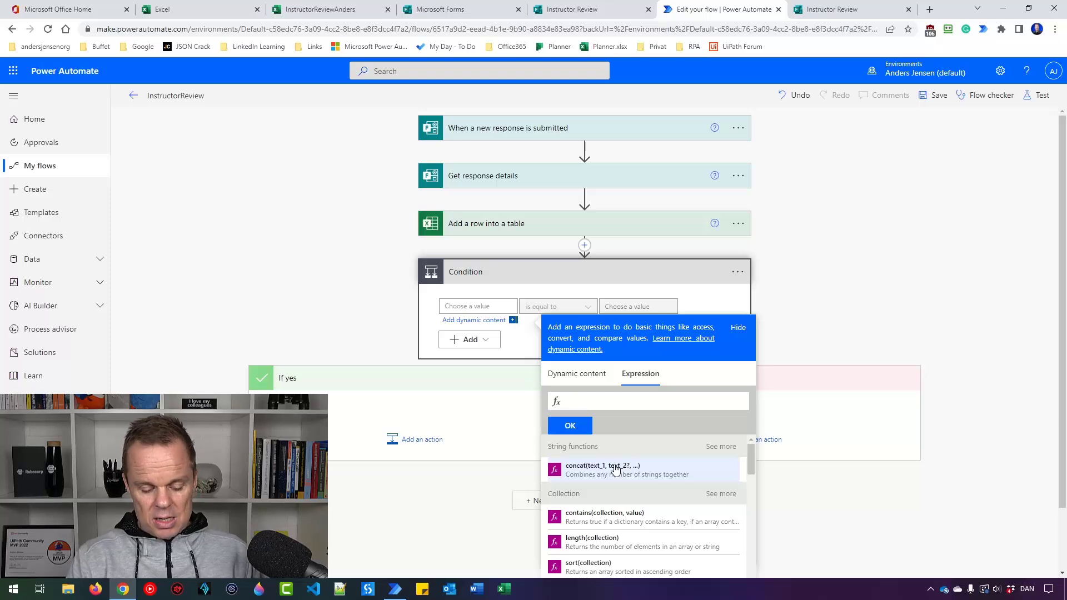
text(int)
key(Return)
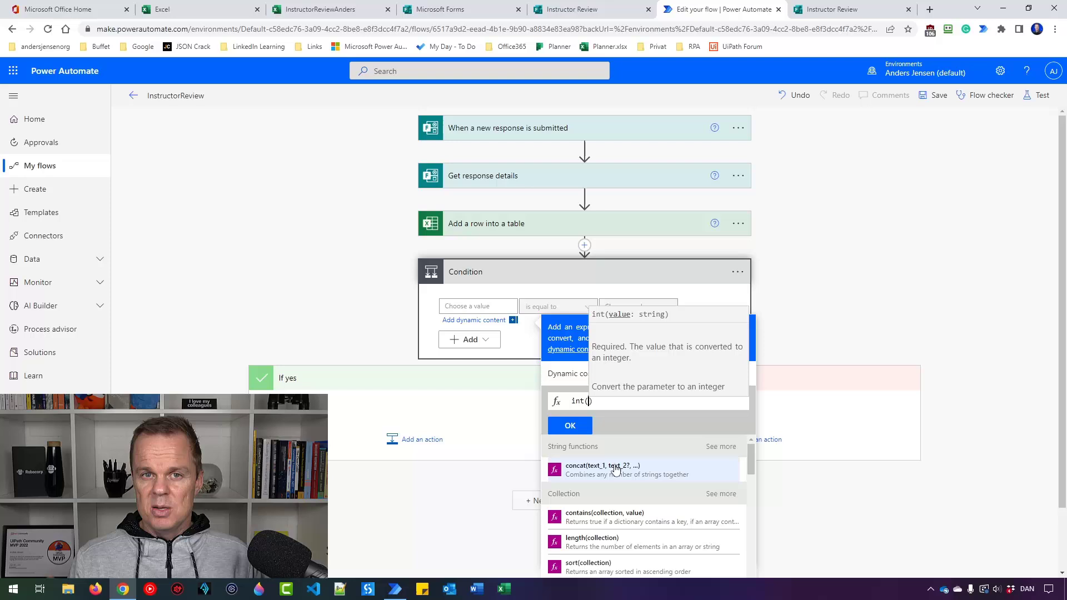
key(ctrl+v)
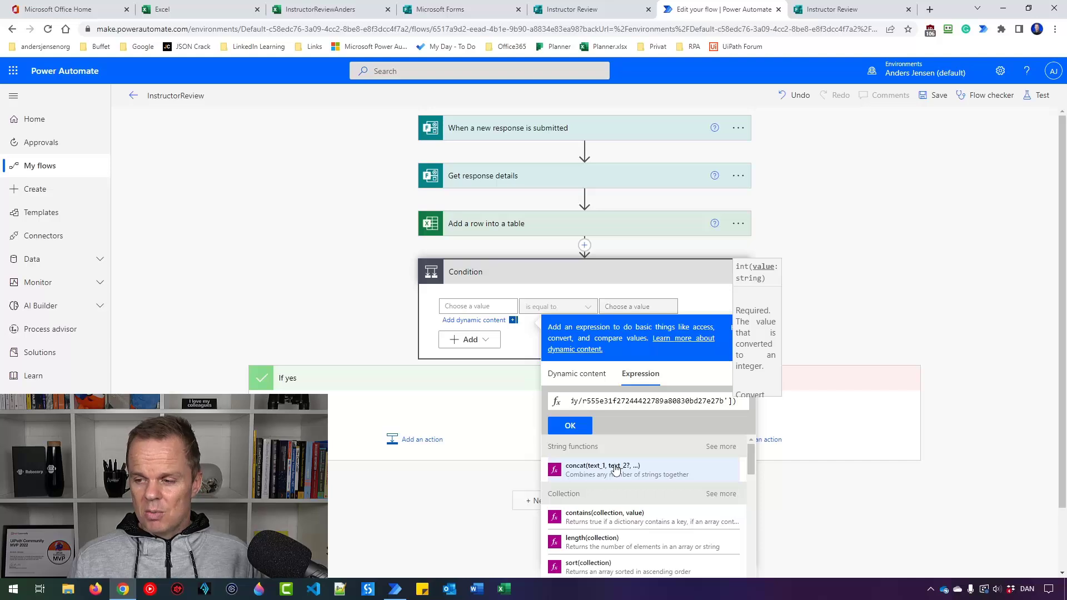
key(ctrl+z)
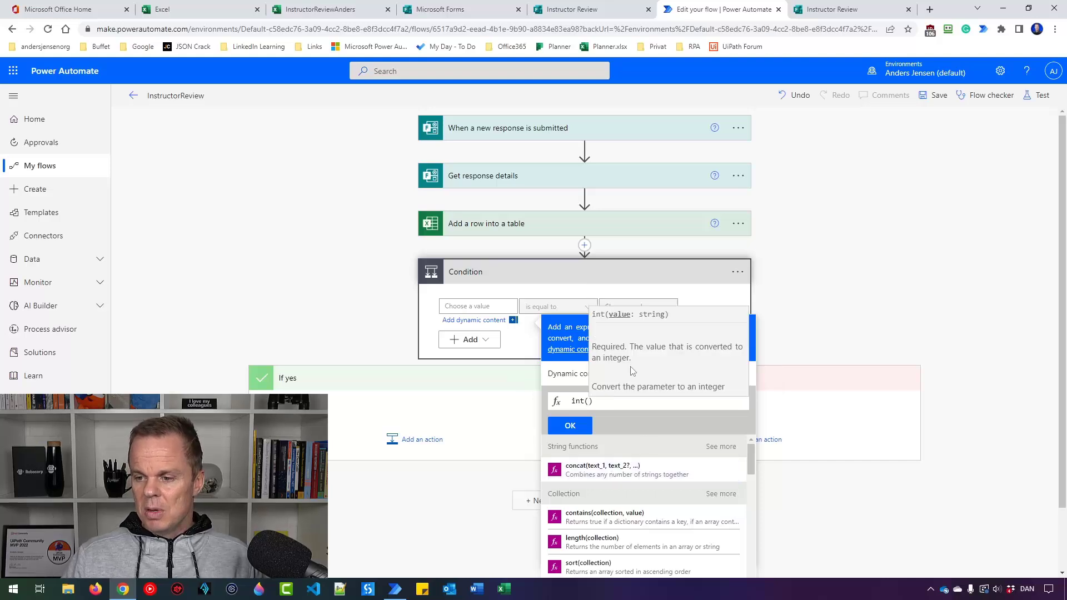
Put the 'Rate your instructor' answer inside int() and apply it as the condition's first value
click(578, 374)
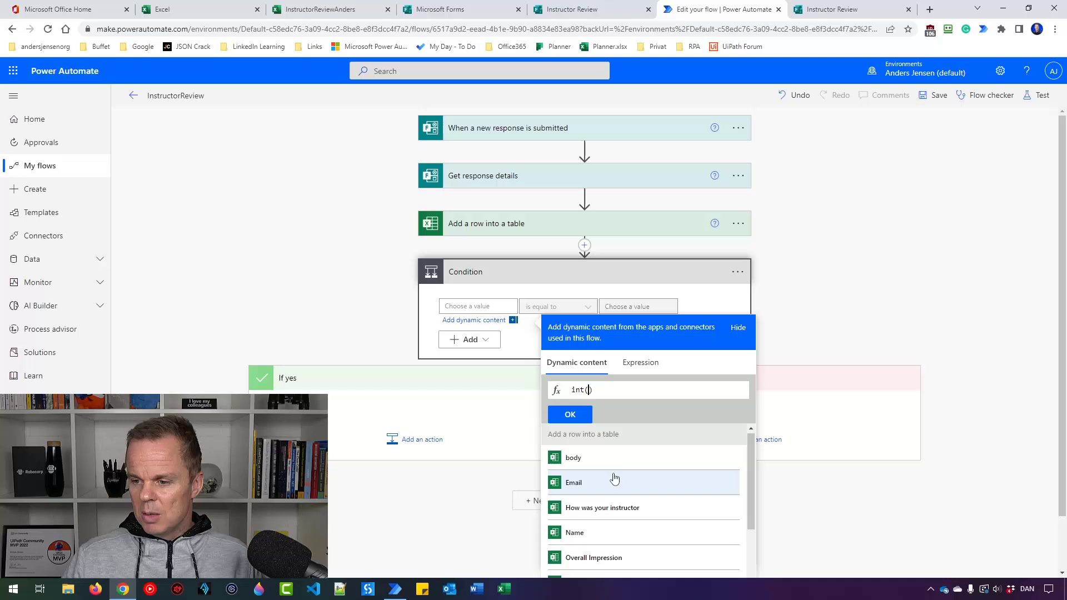
scroll(615, 479, down, 5)
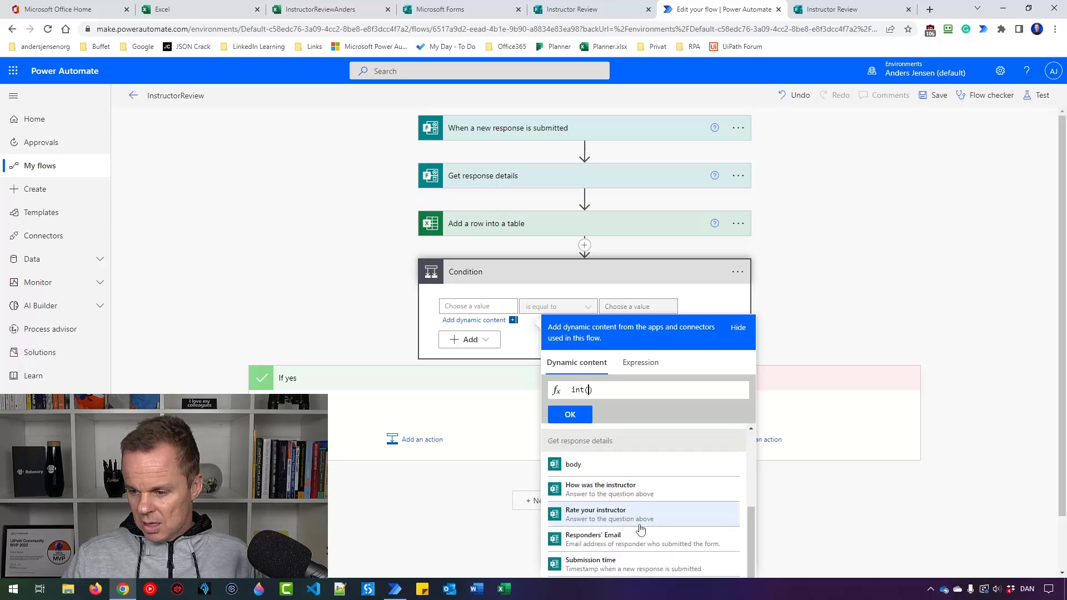
click(639, 514)
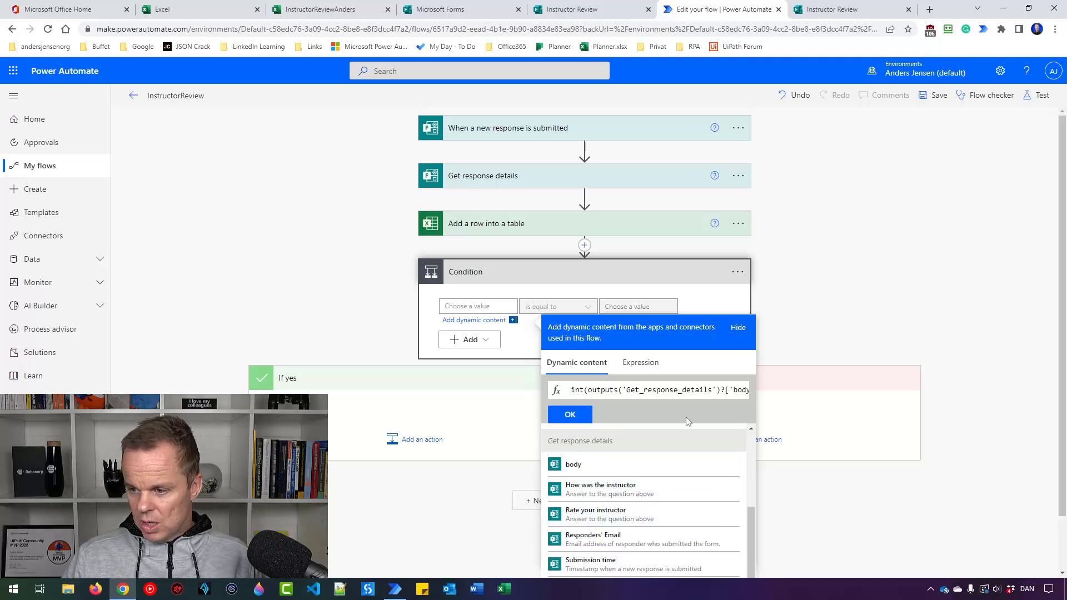
key(Right)
key(Right)
key(Right)
key(Right)
key(Right)
key(Right)
key(Right)
key(Right)
key(Right)
key(Right)
key(Right)
key(Right)
key(Right)
key(Right)
key(Right)
key(Right)
key(Right)
key(Right)
key(Right)
key(Right)
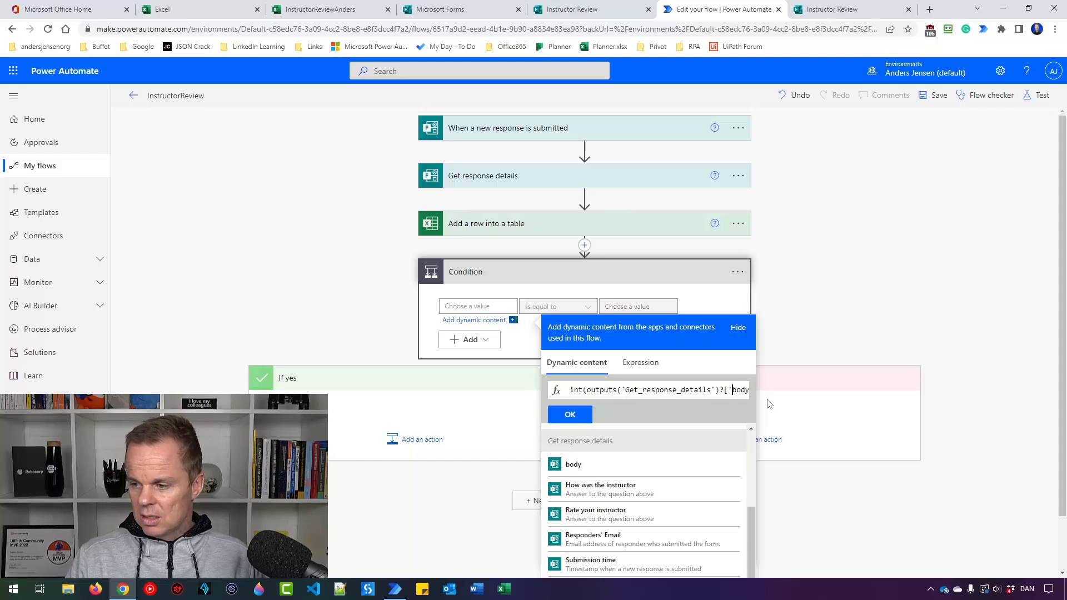
key(Right)
key(Right)
key(Right)
key(Right)
key(Right)
key(Right)
key(Right)
key(Right)
key(Right)
key(Right)
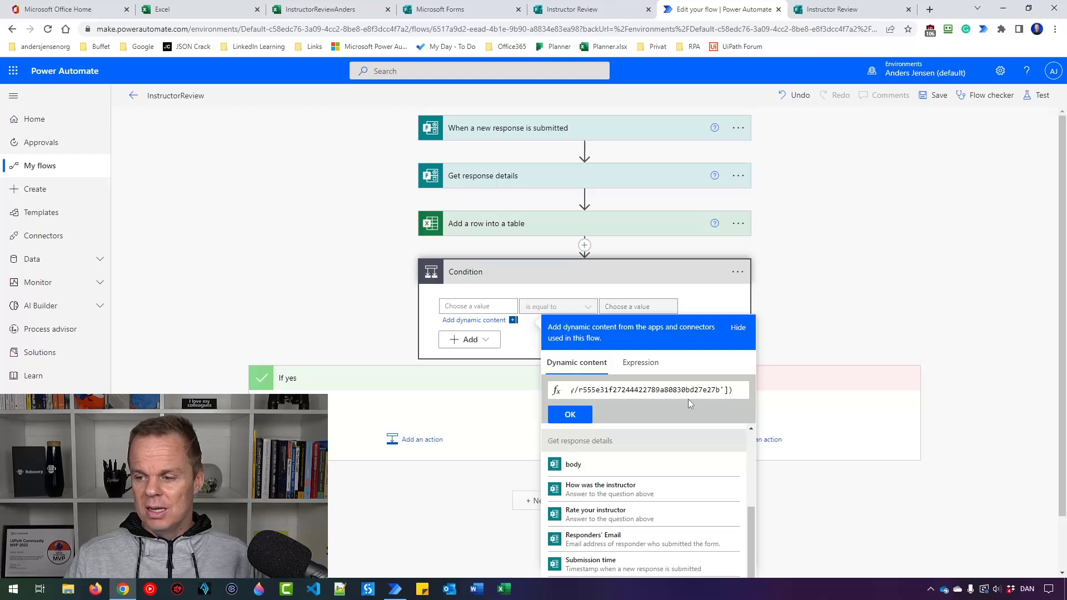
click(571, 414)
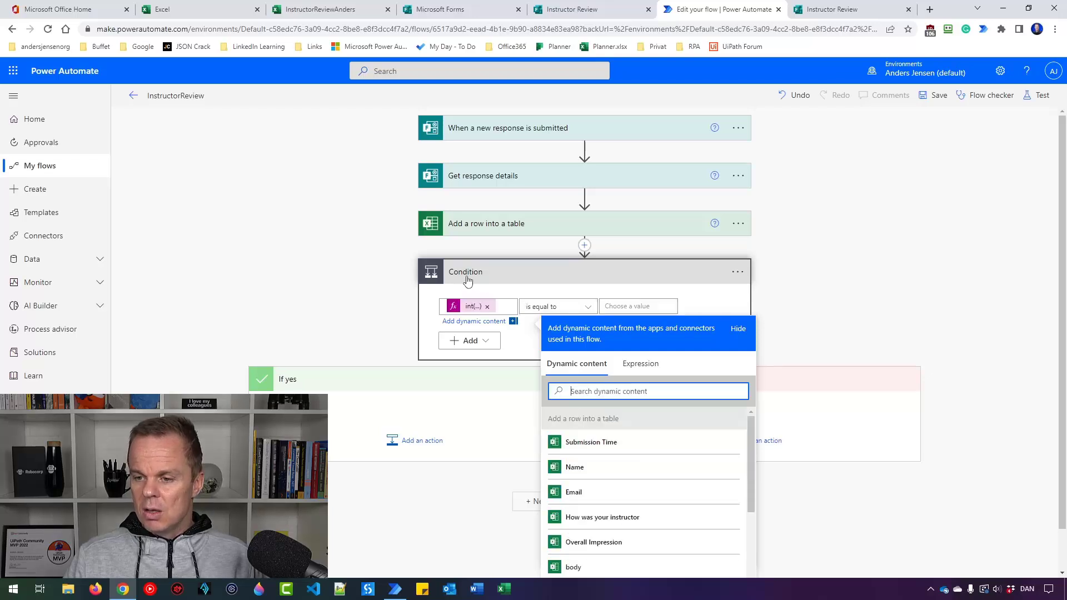
click(631, 306)
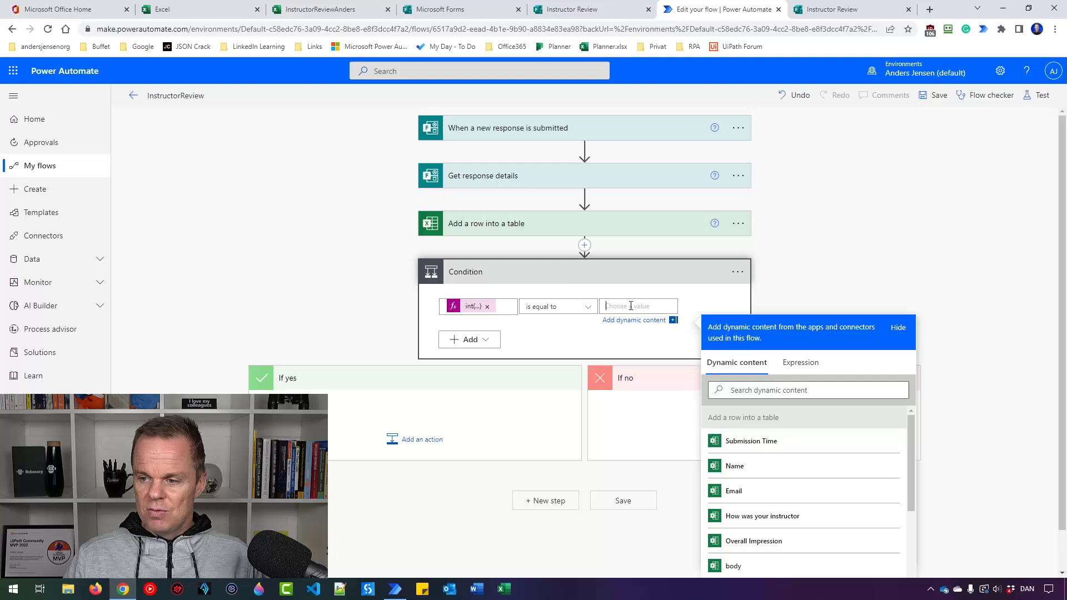
Compare the rating to 1, then add Office 365 Outlook's Send an email (V2) under If yes
text(1)
click(367, 330)
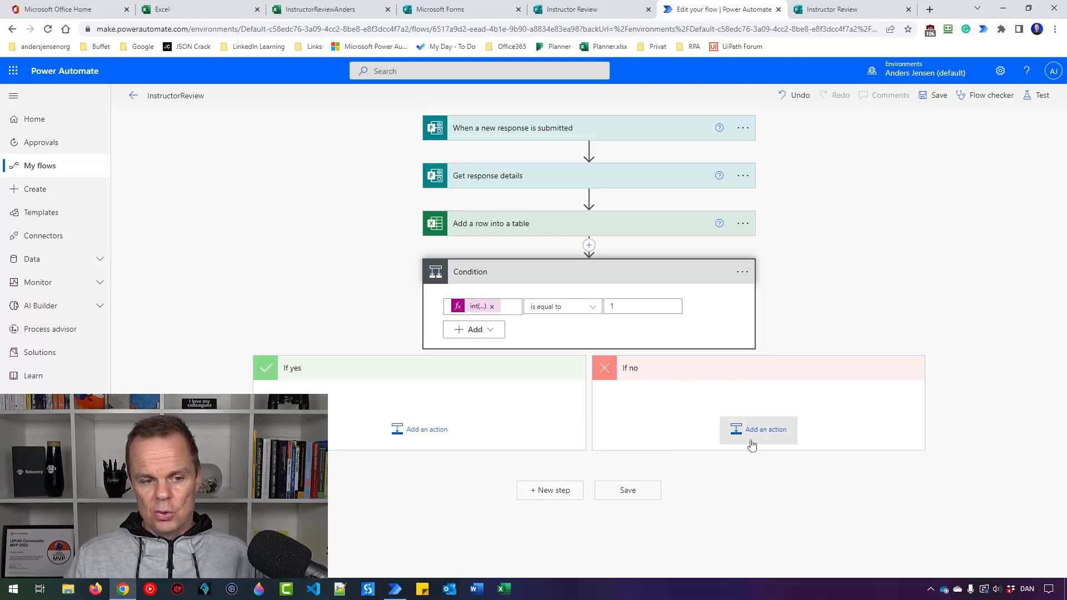
click(427, 432)
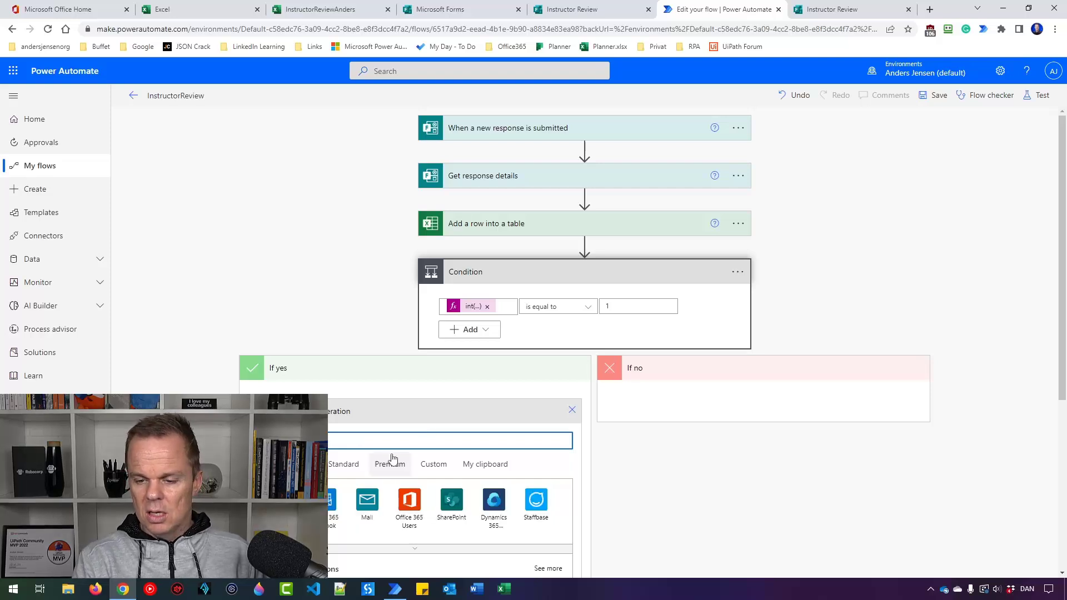
scroll(371, 503, down, 2)
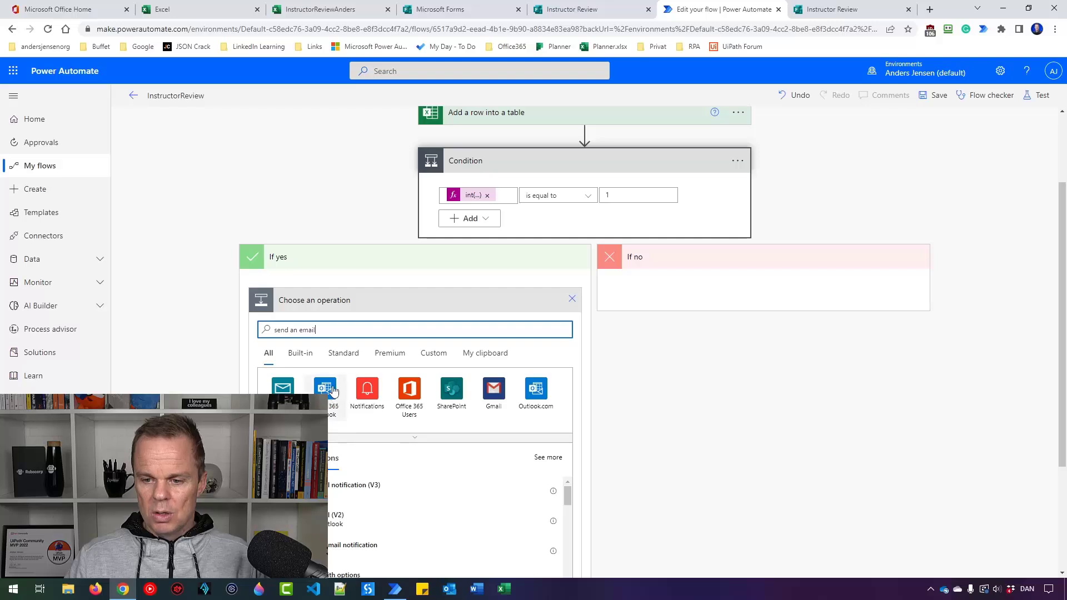
click(317, 520)
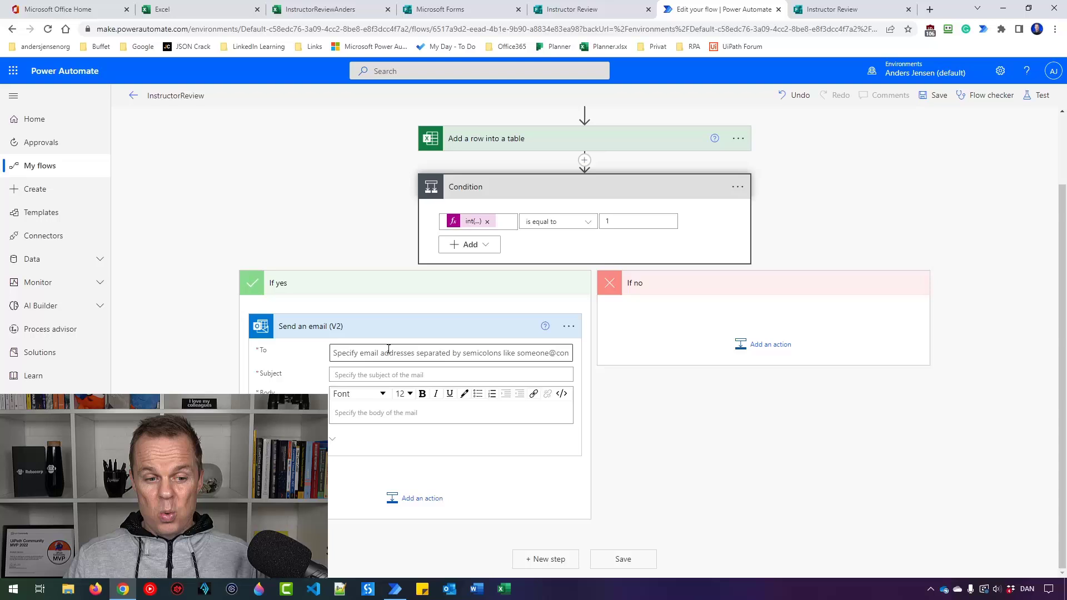
Address the email to the account owner and set the subject to 'Bad Rating'
click(389, 348)
text(a)
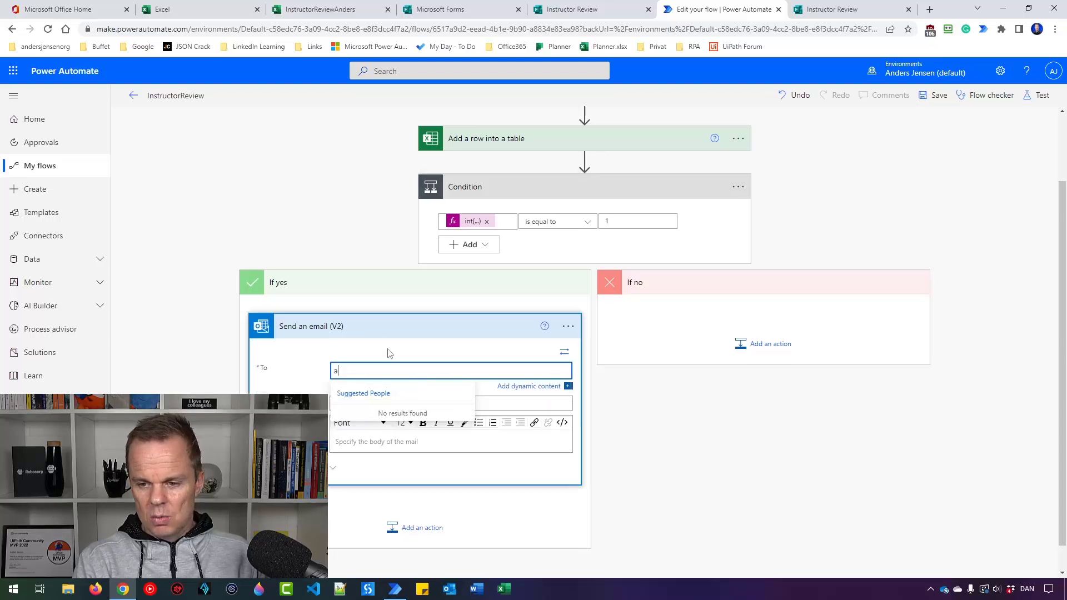
text(nders)
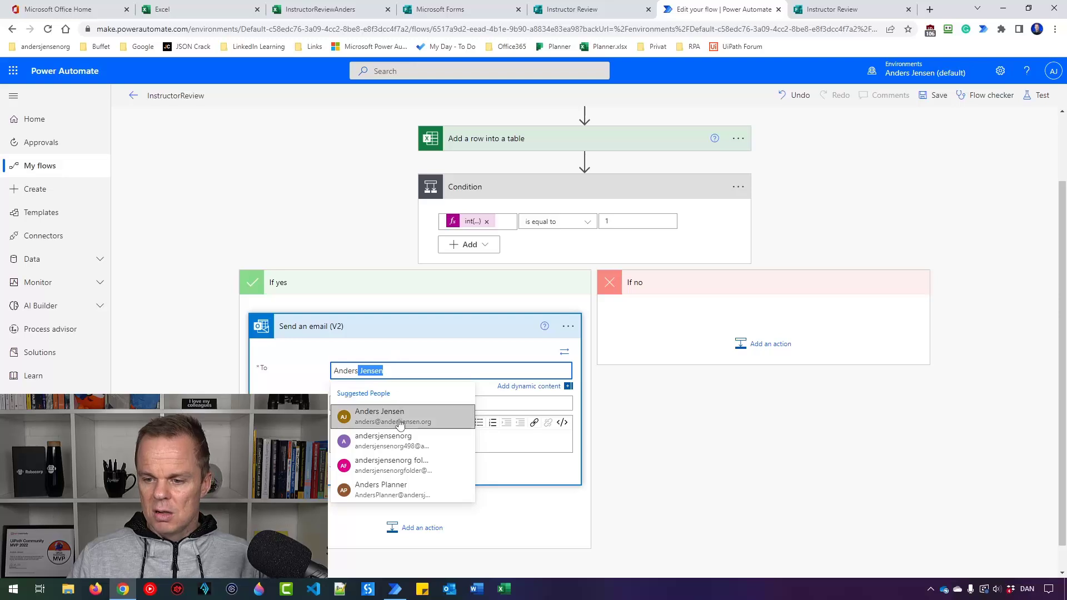
click(400, 422)
click(398, 403)
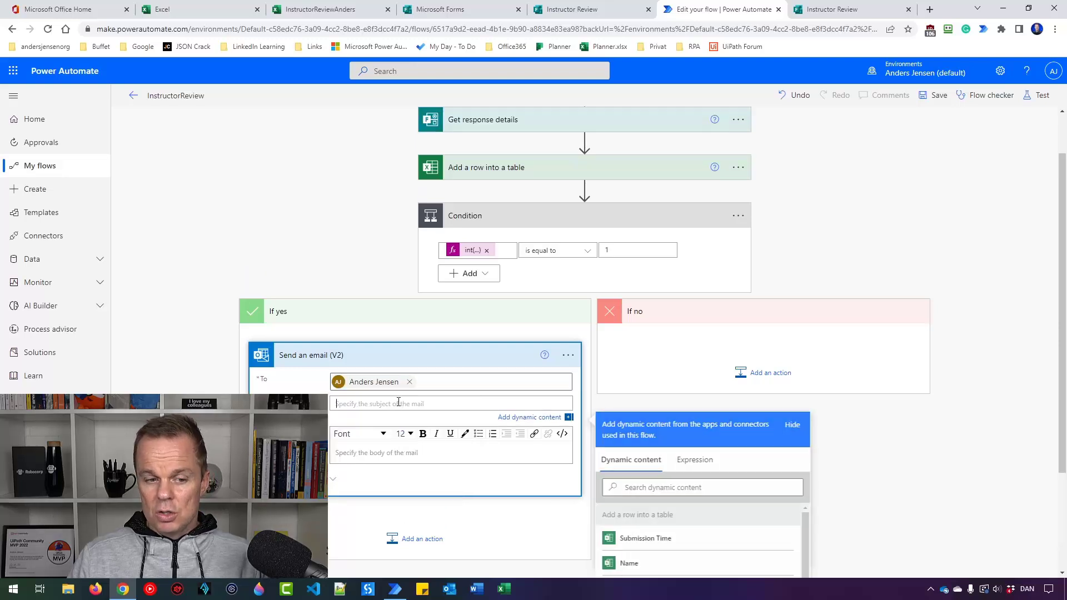
text(Bad Rating)
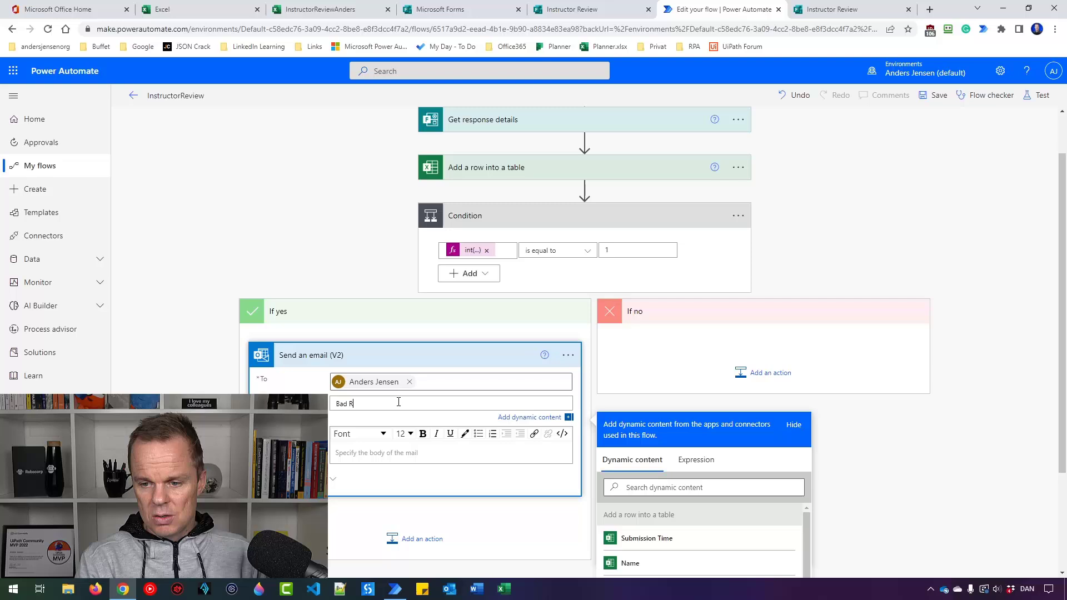
Write the body 'You got a bad rating from' with the name answer and the responder's email
click(387, 451)
scroll(396, 428, down, 1)
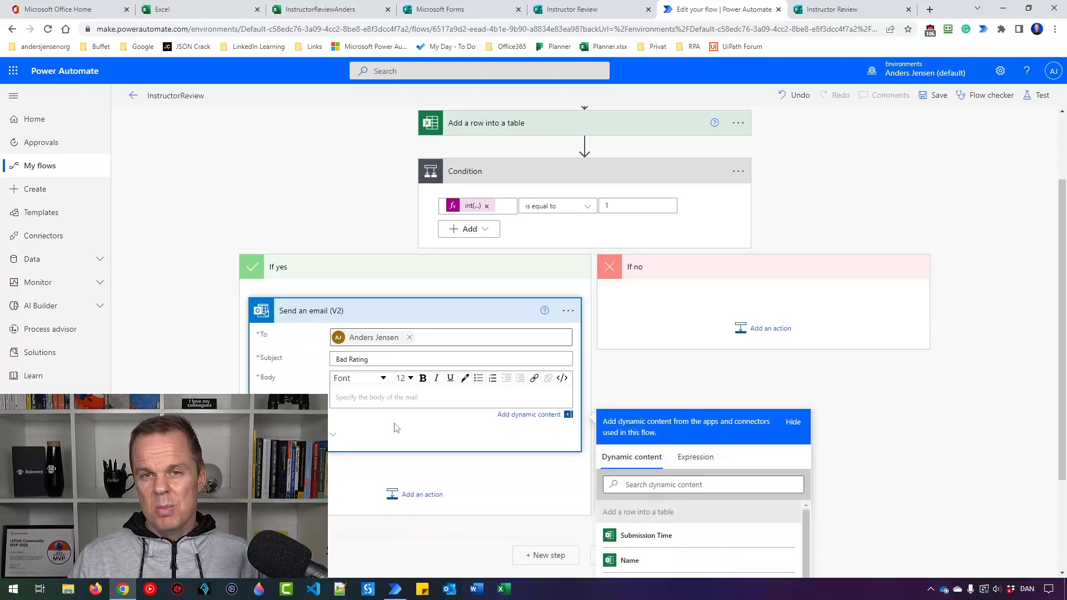
text(You)
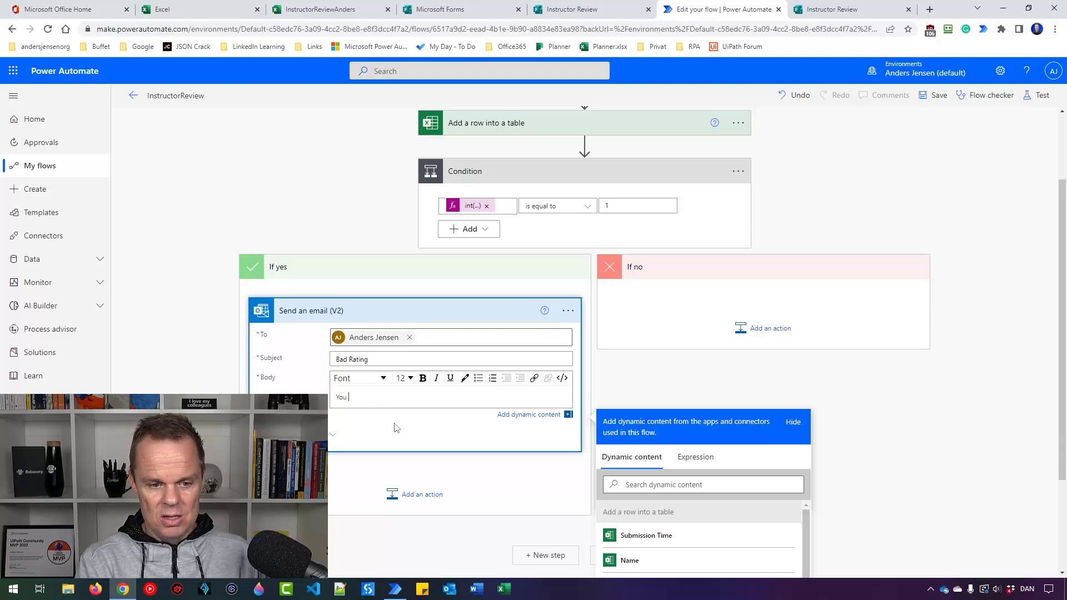
text( got a bad rating from)
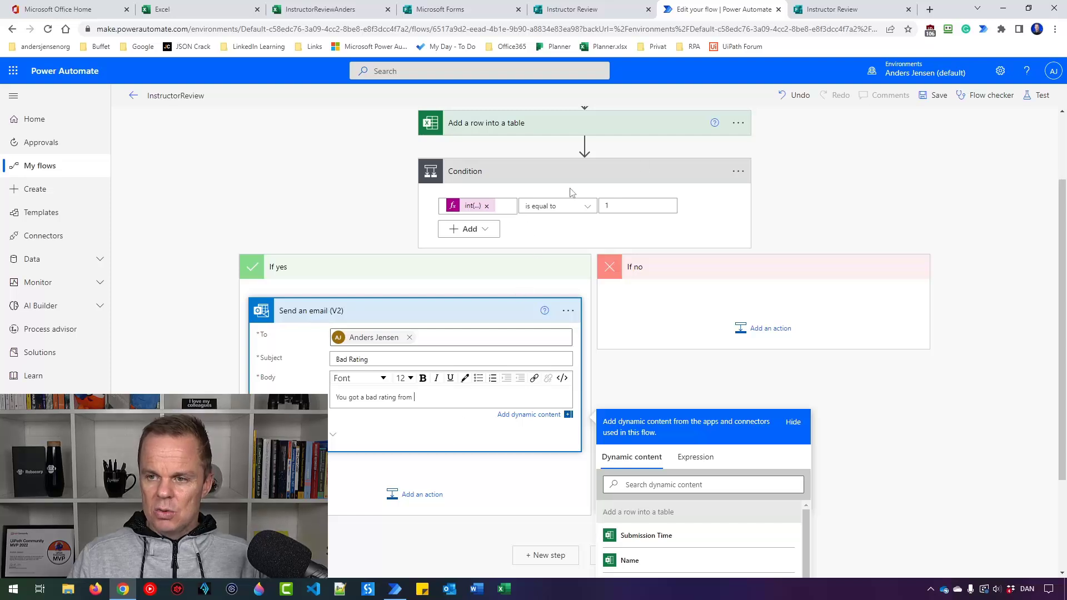
scroll(690, 503, down, 5)
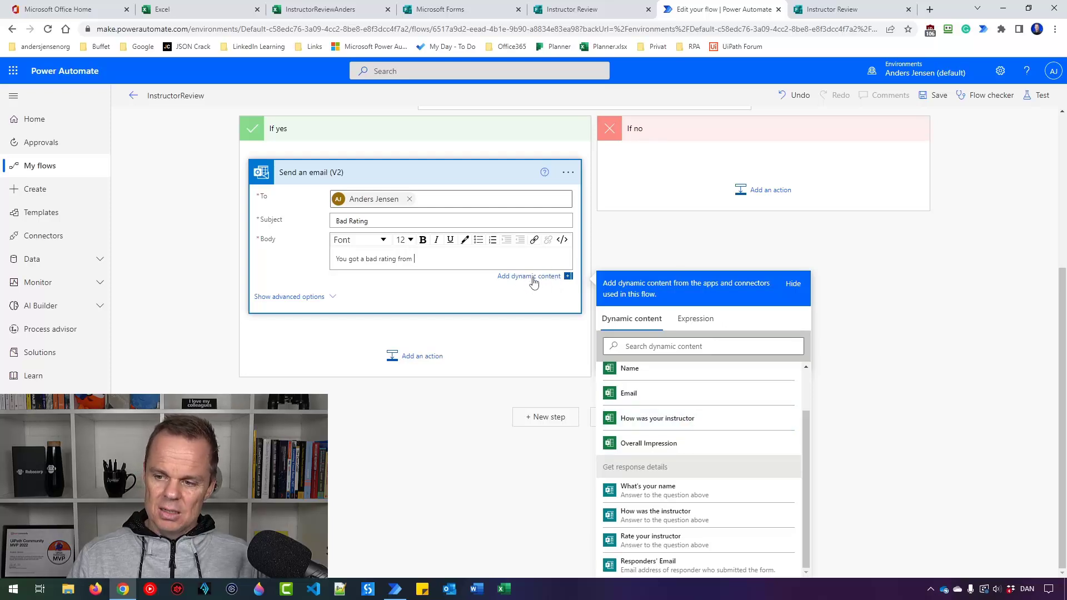
click(701, 501)
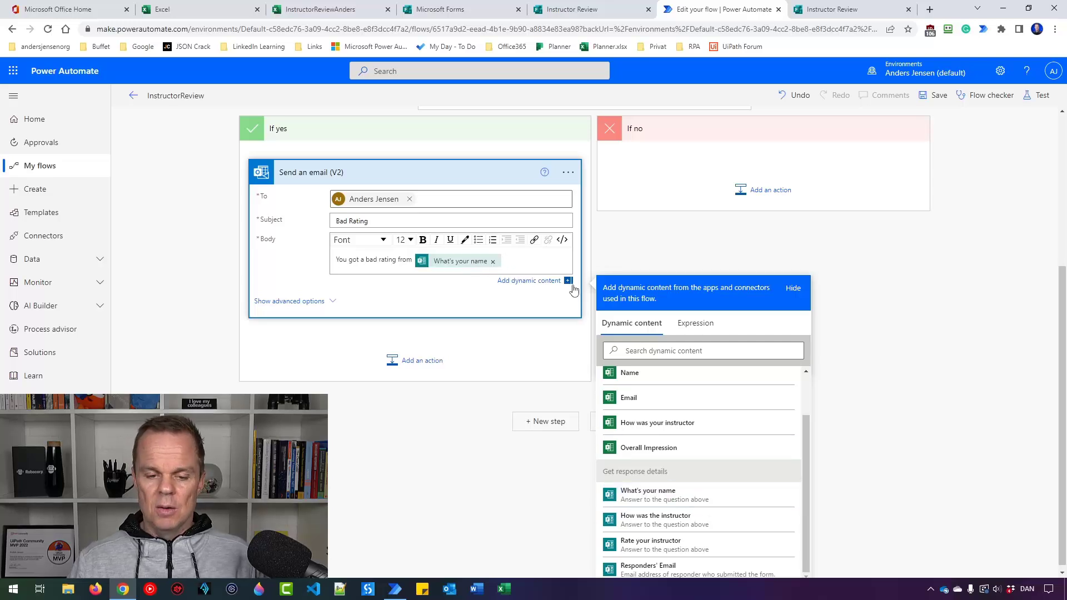
text(with)
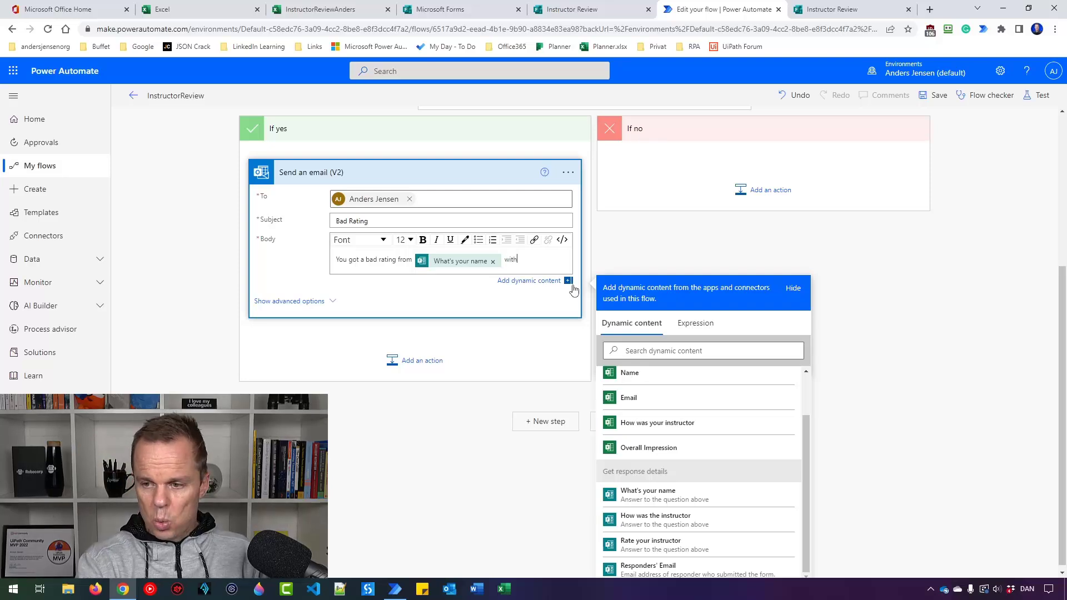
text( the email)
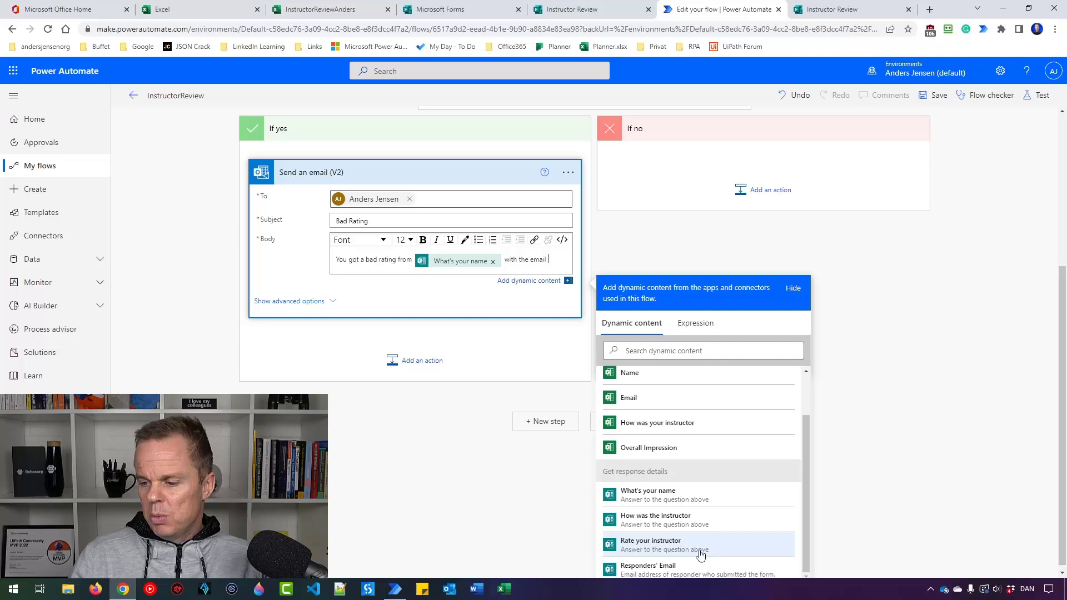
click(689, 566)
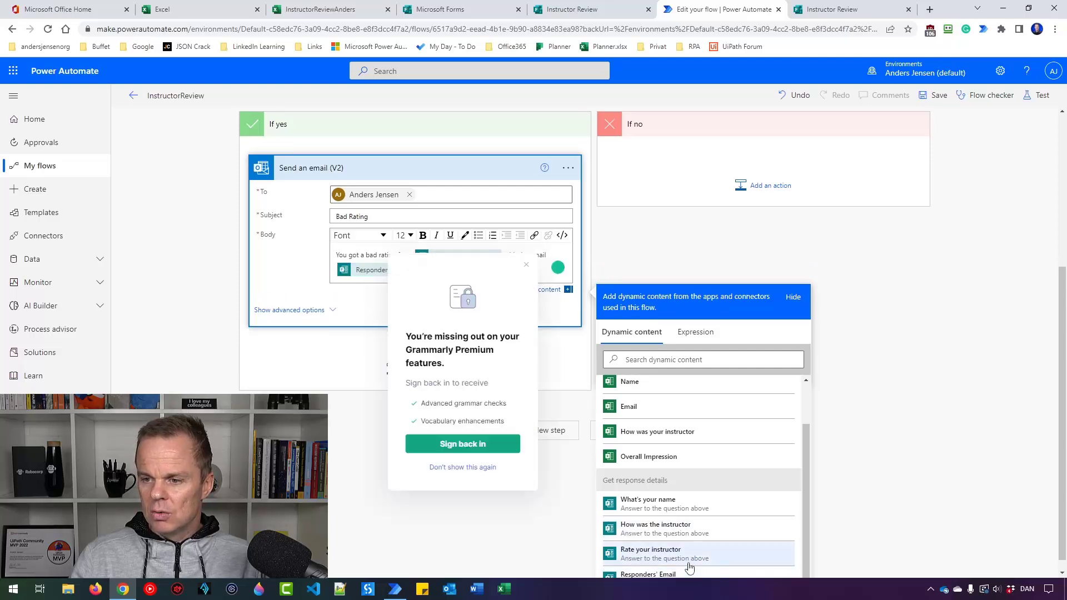
click(526, 265)
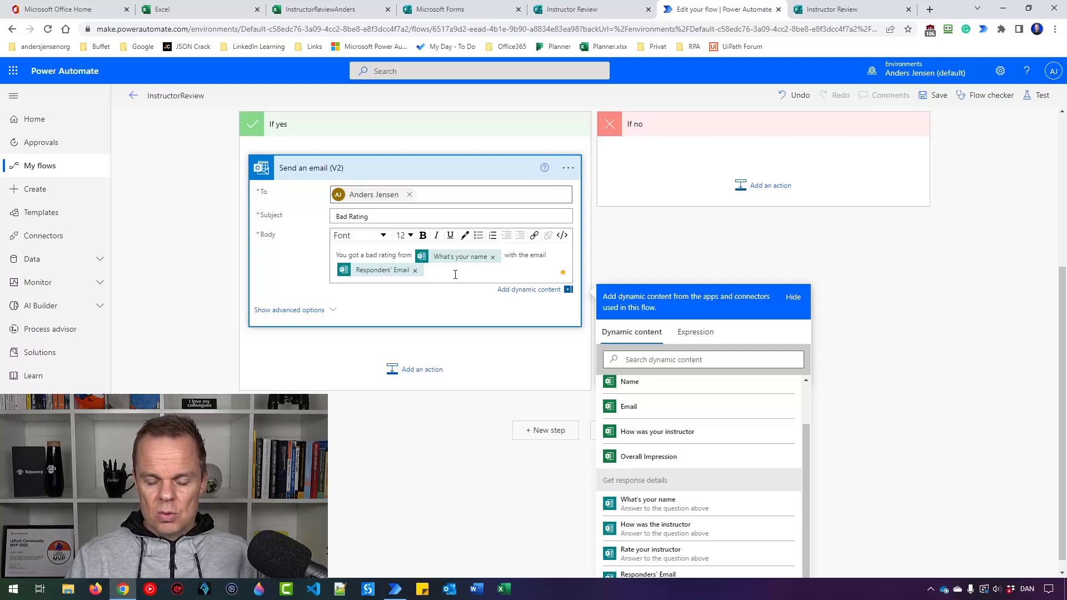
Save the InstructorReview flow and start a manual test
click(935, 95)
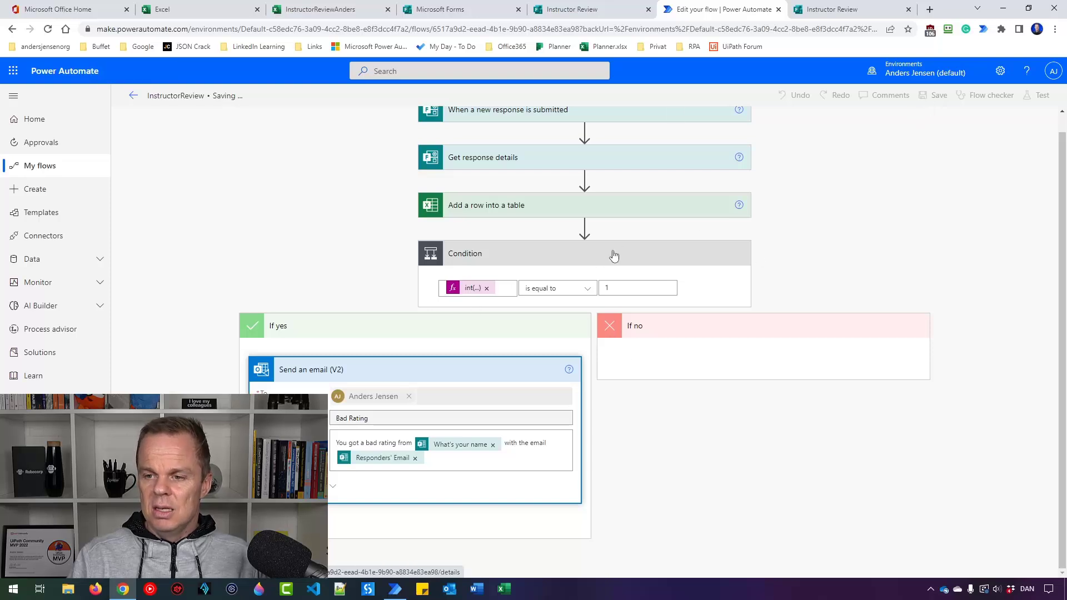
click(1040, 95)
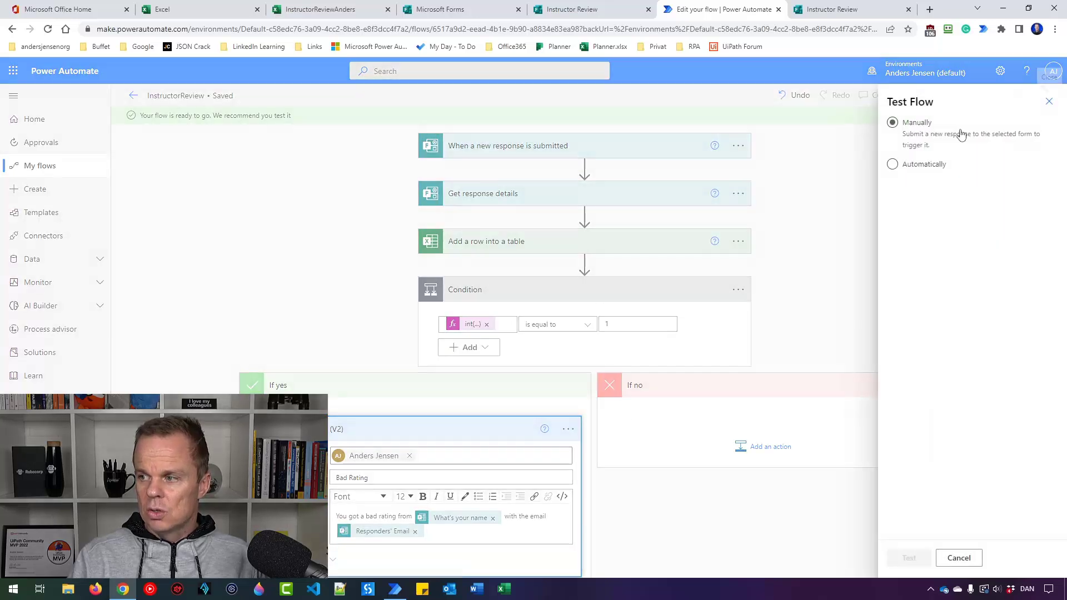
click(916, 559)
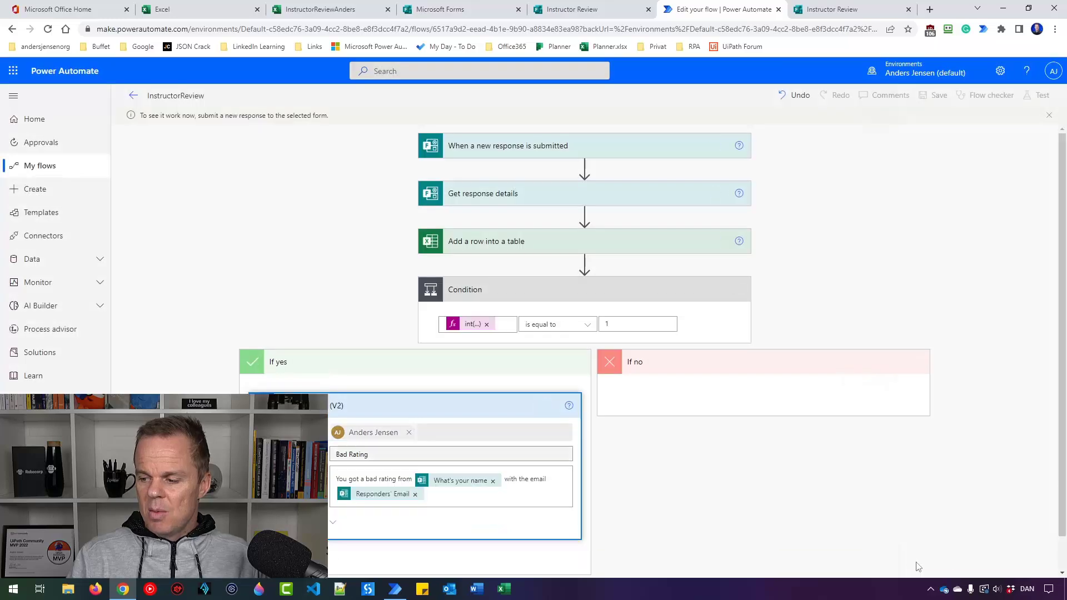
Submit another Instructor Review response with a test name, the answer 'Bad' and one star
click(857, 11)
click(375, 249)
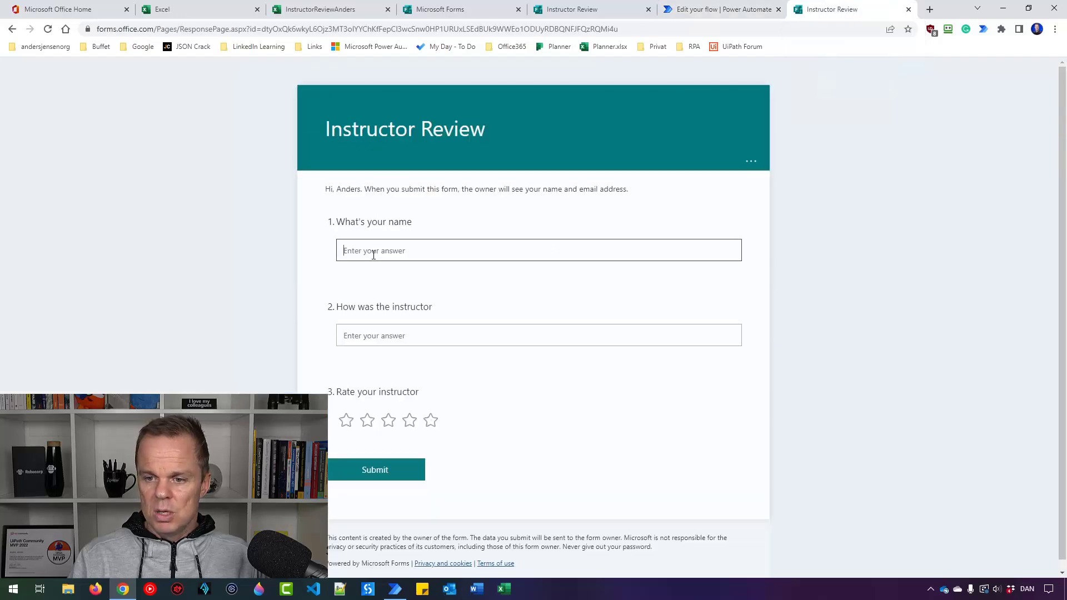
text(Anders3)
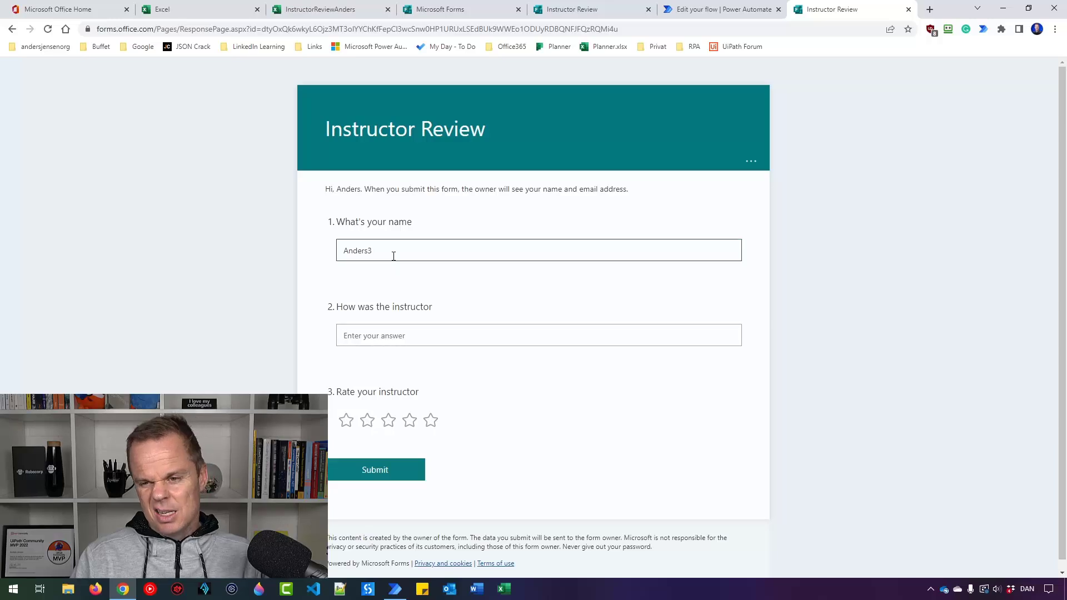
drag(368, 255, 329, 259)
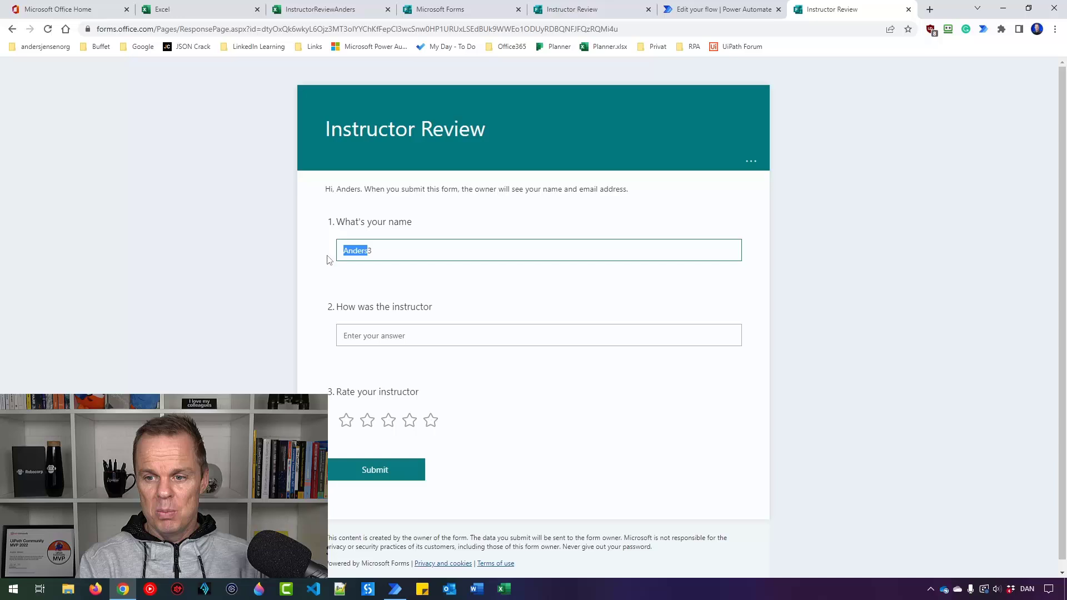
text(Donald3)
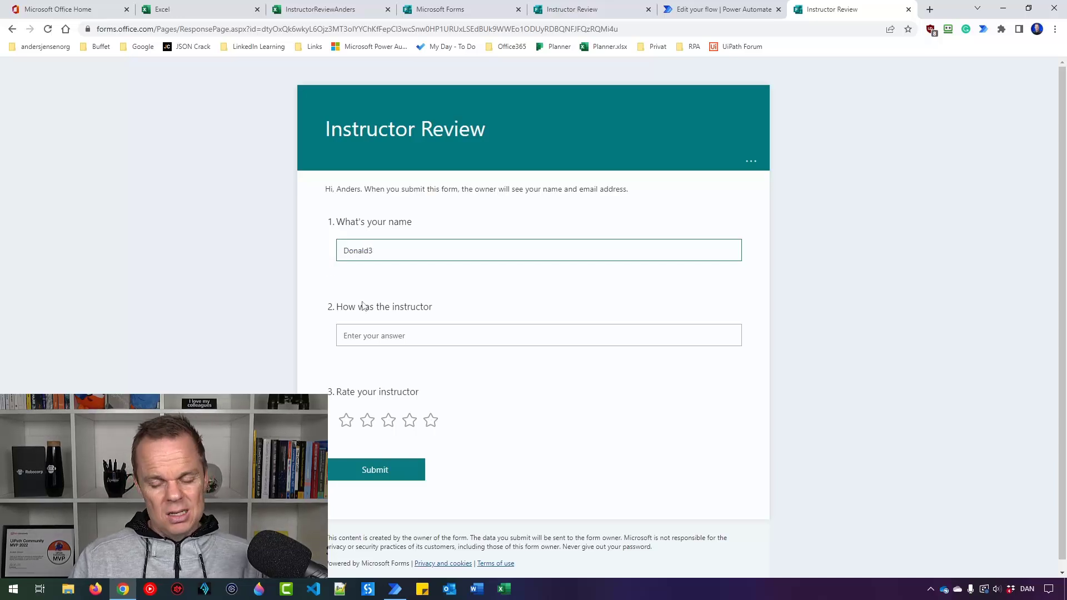
click(379, 333)
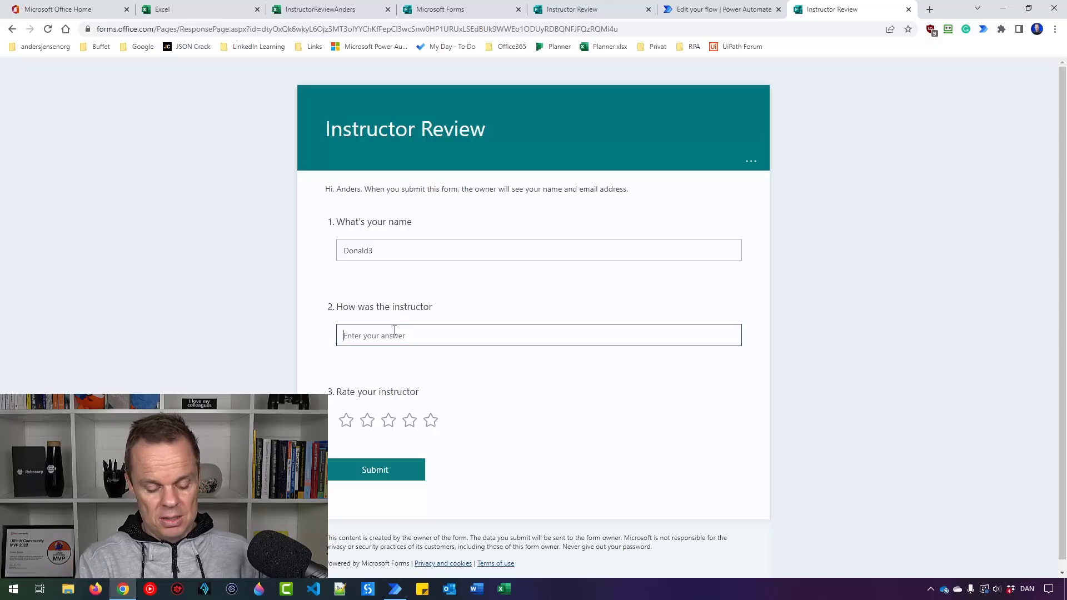
text(Bad)
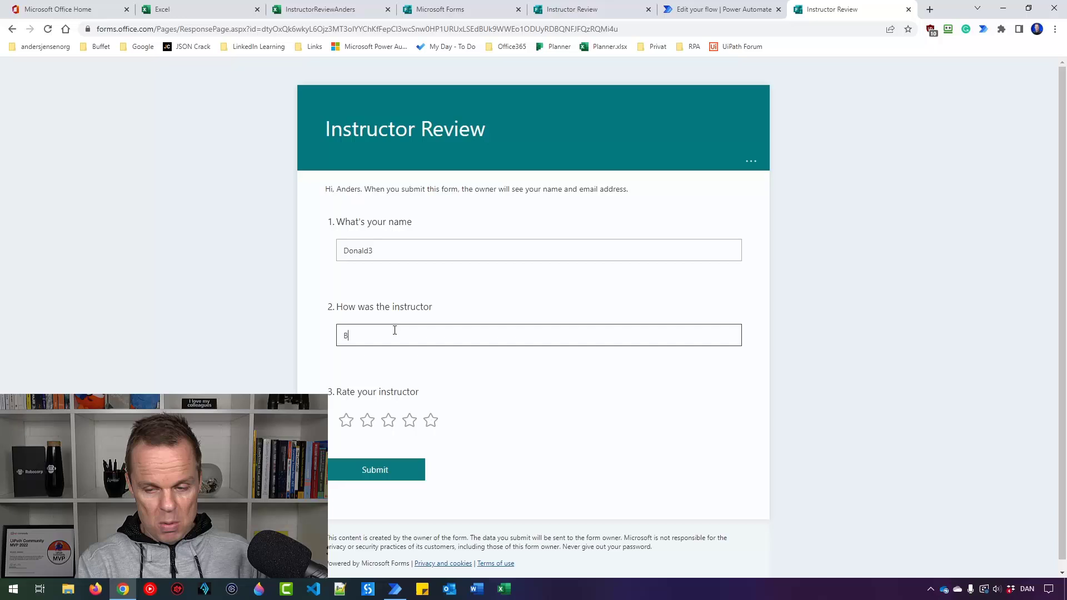
click(347, 423)
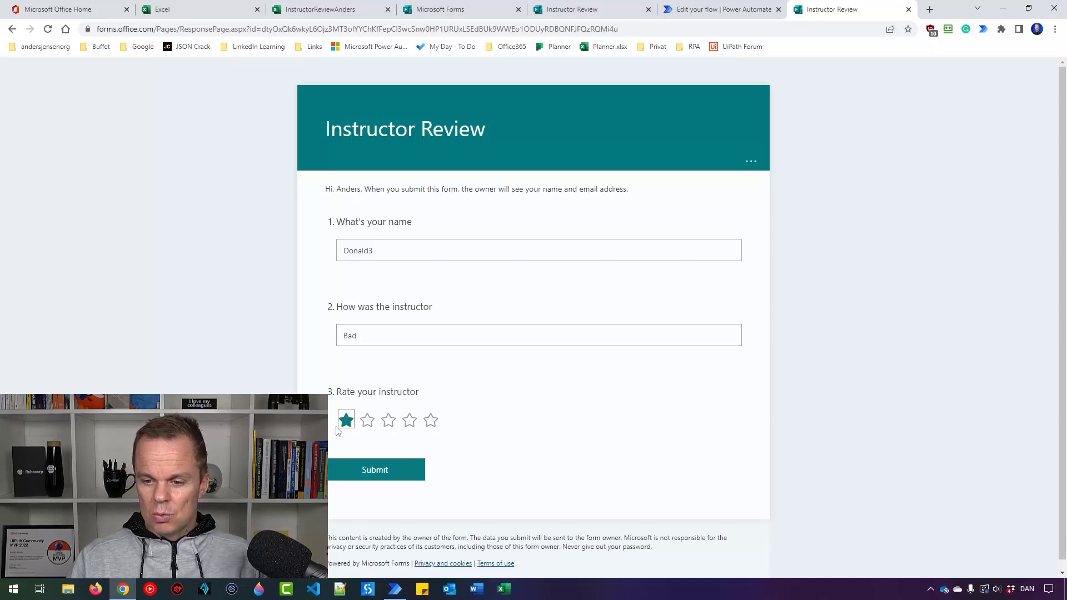
click(378, 474)
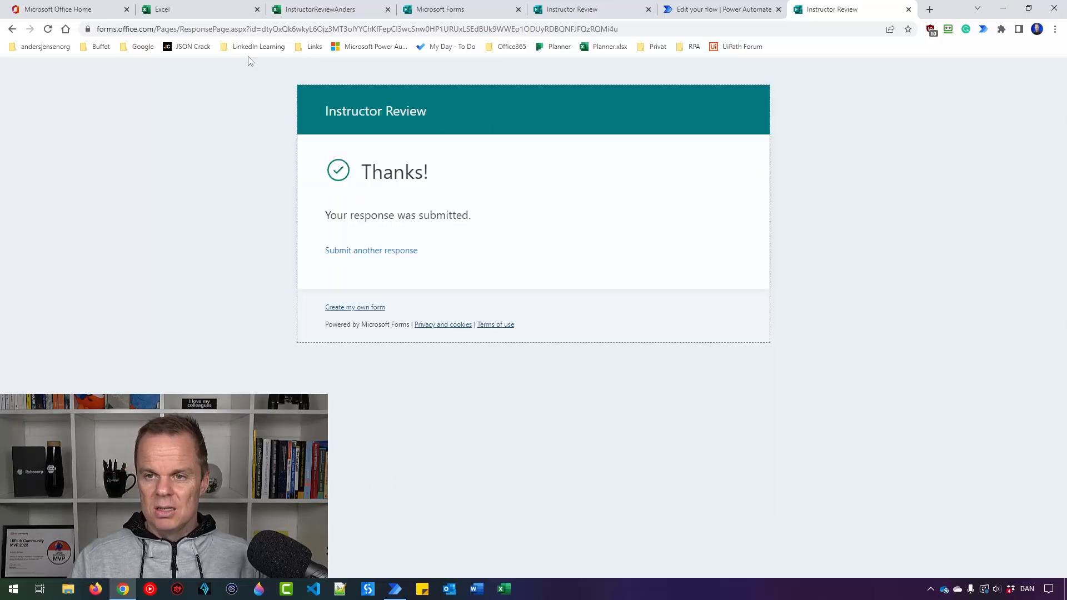
click(719, 12)
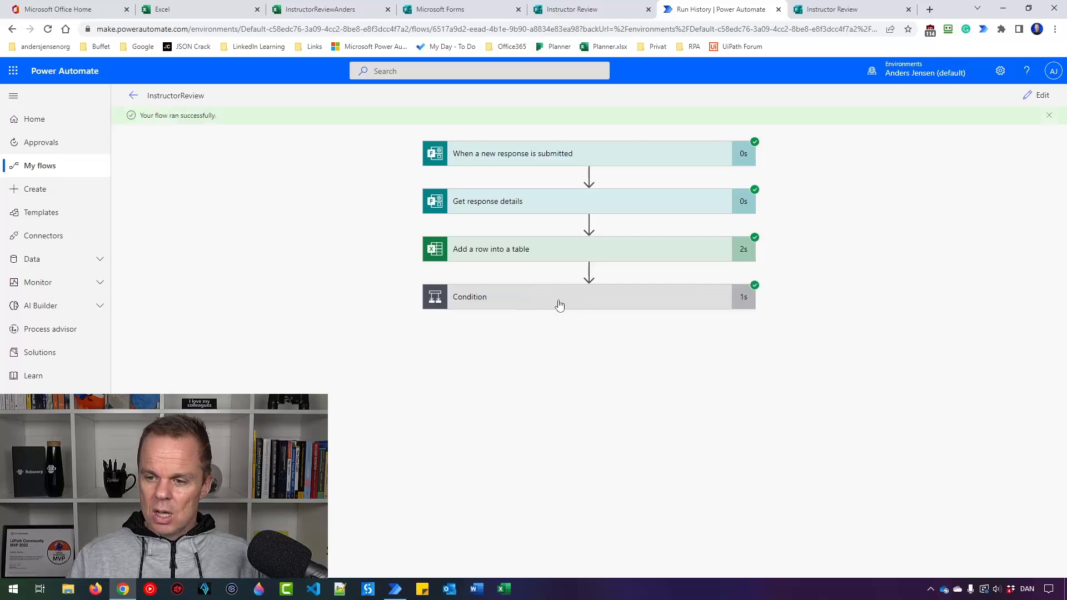
Expand the Condition step in the test run to confirm it evaluated true
click(592, 298)
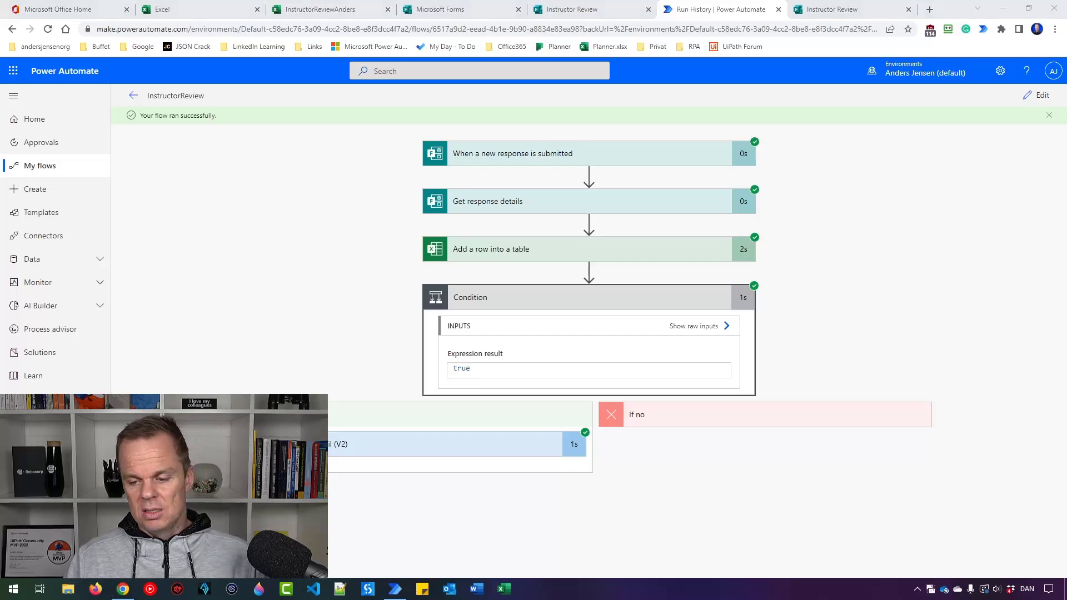
Move and resize the Outlook 'Bad Rating' email window beside the flow's run history
drag(0, 131, 455, 158)
drag(193, 139, 474, 204)
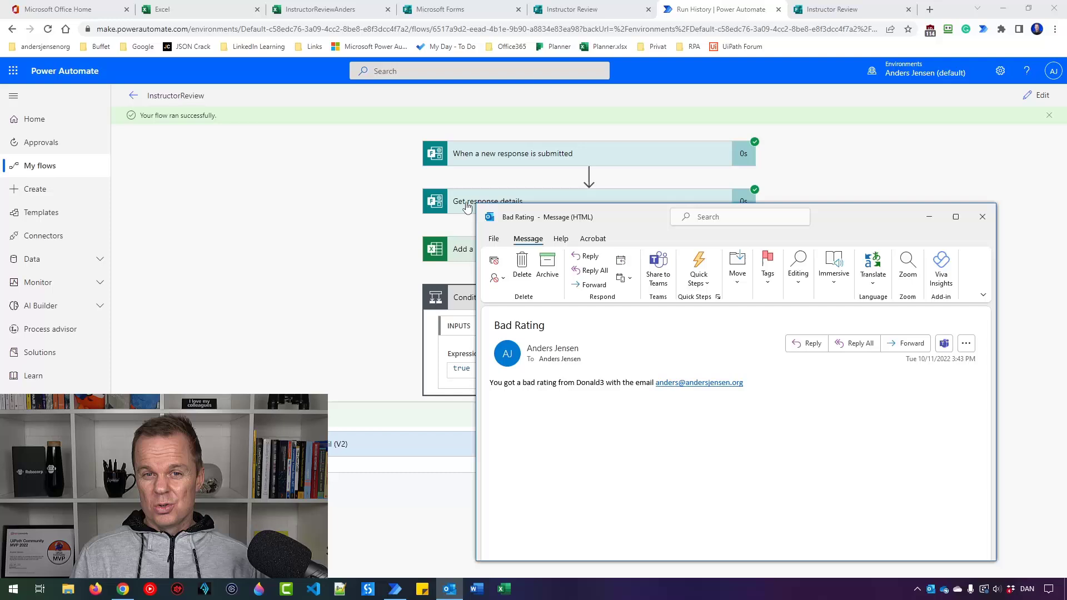